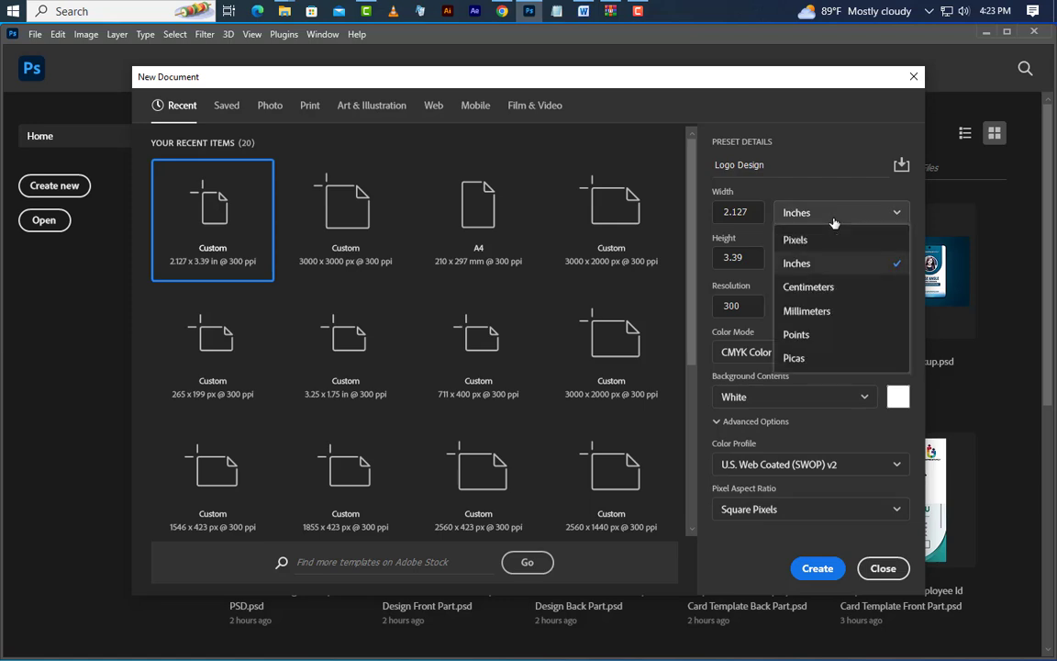
Create the new document at 3000 × 3000 pixels in RGB color mode
left_click(808, 237)
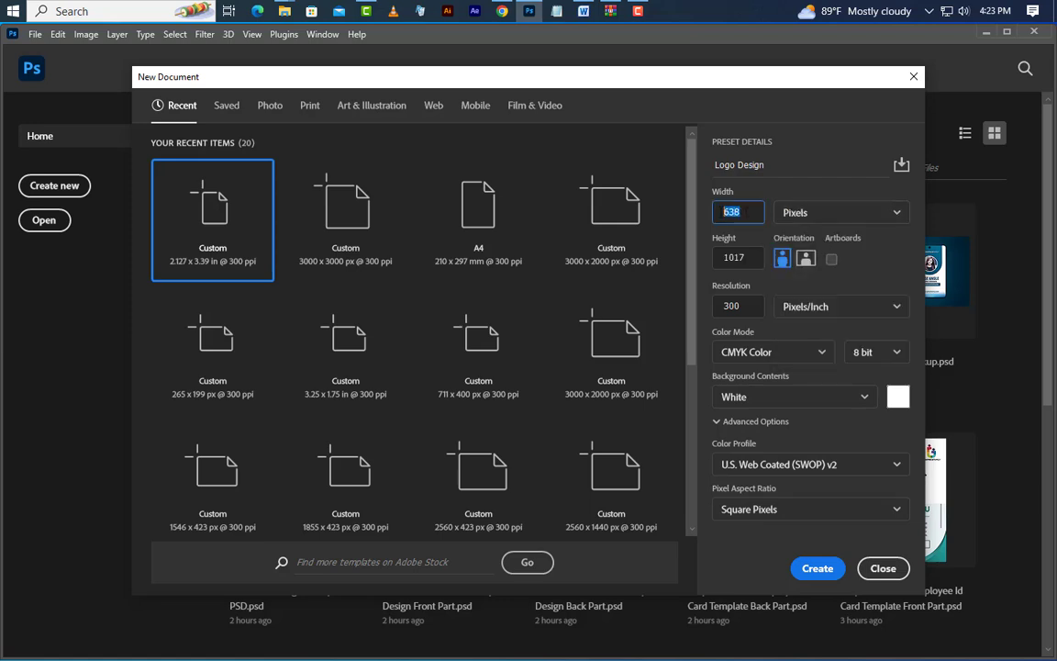
left_click(748, 256)
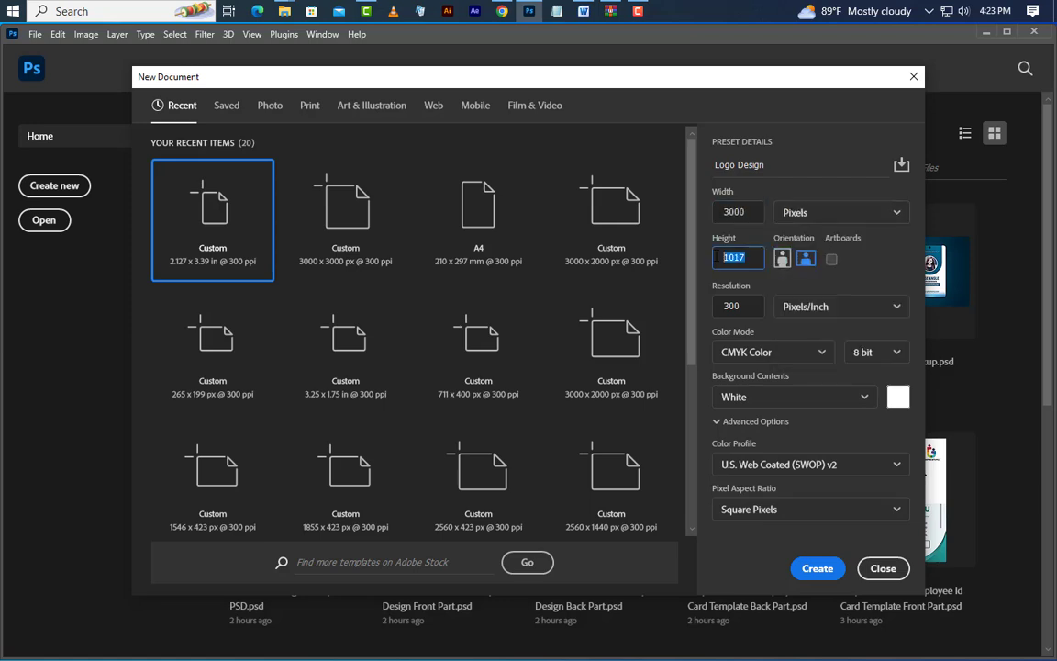
type("3000")
left_click(755, 353)
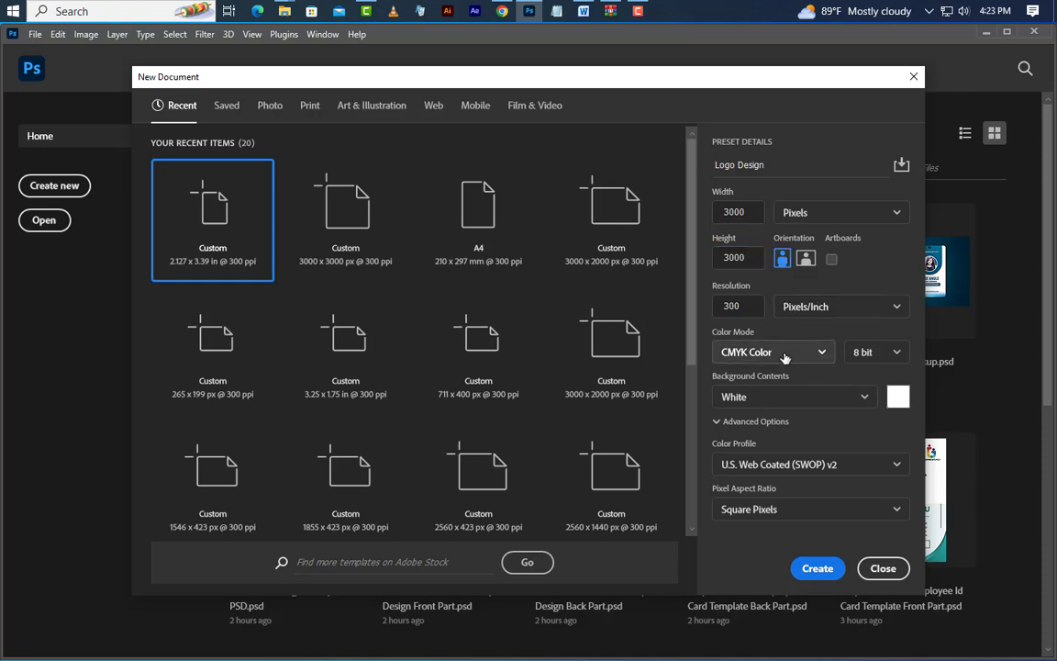
left_click(759, 431)
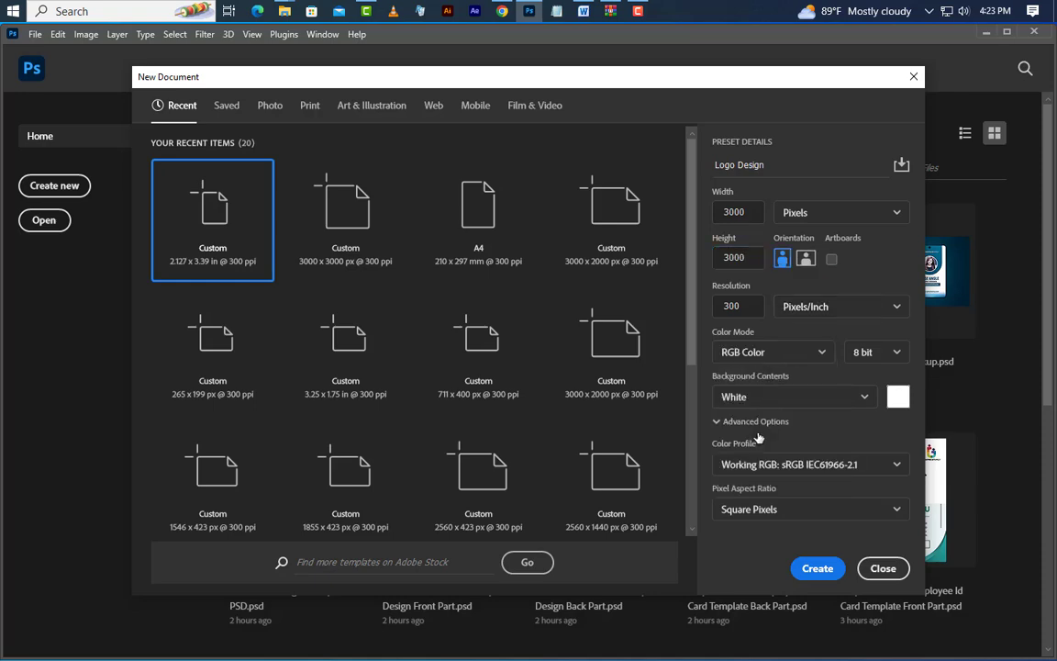
left_click(819, 567)
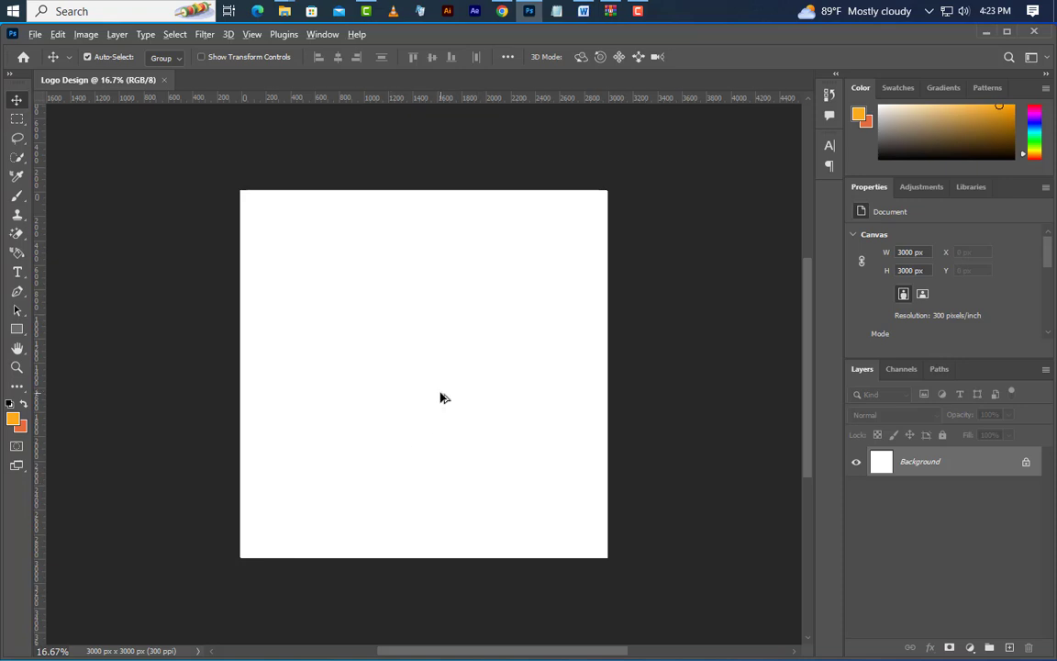
Show the grid over the blank canvas
scroll(440, 398, "up", 2)
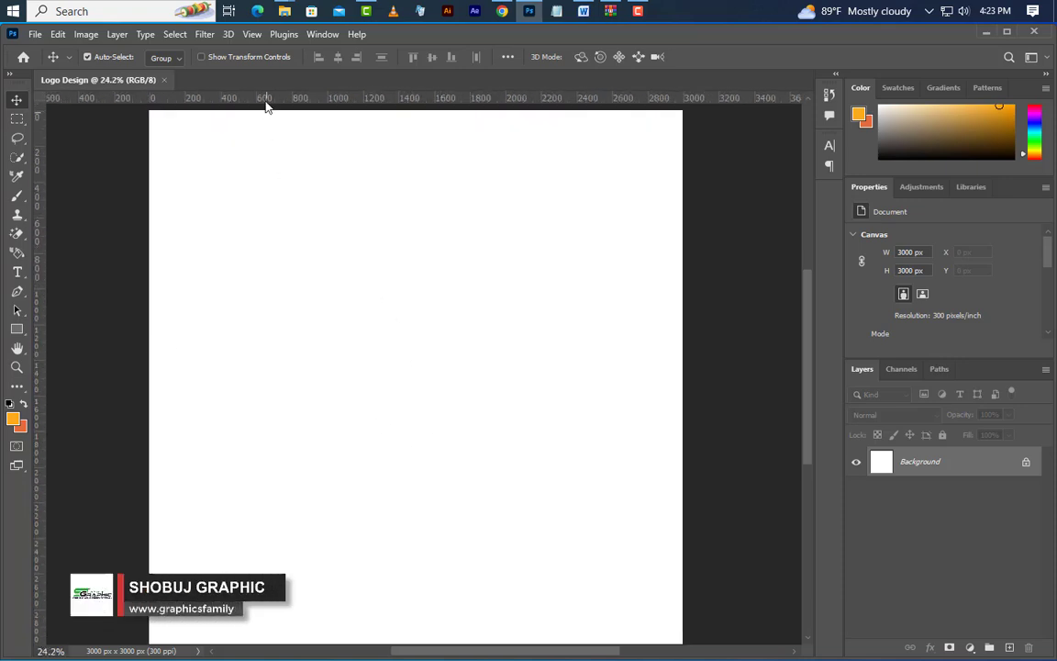
left_click(252, 34)
mouse_move(280, 339)
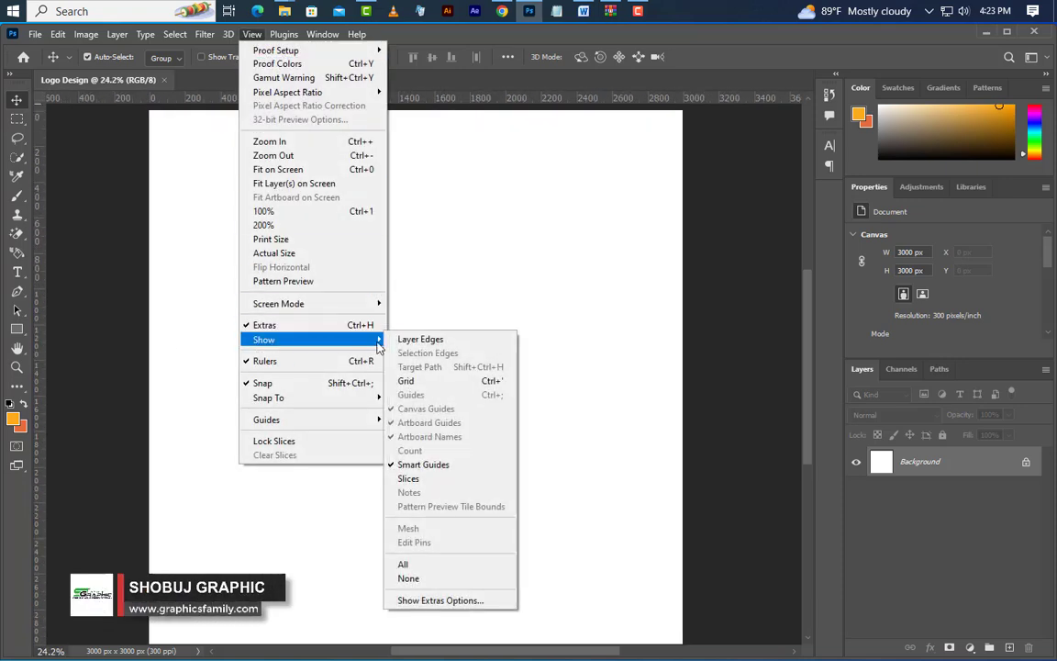
left_click(406, 381)
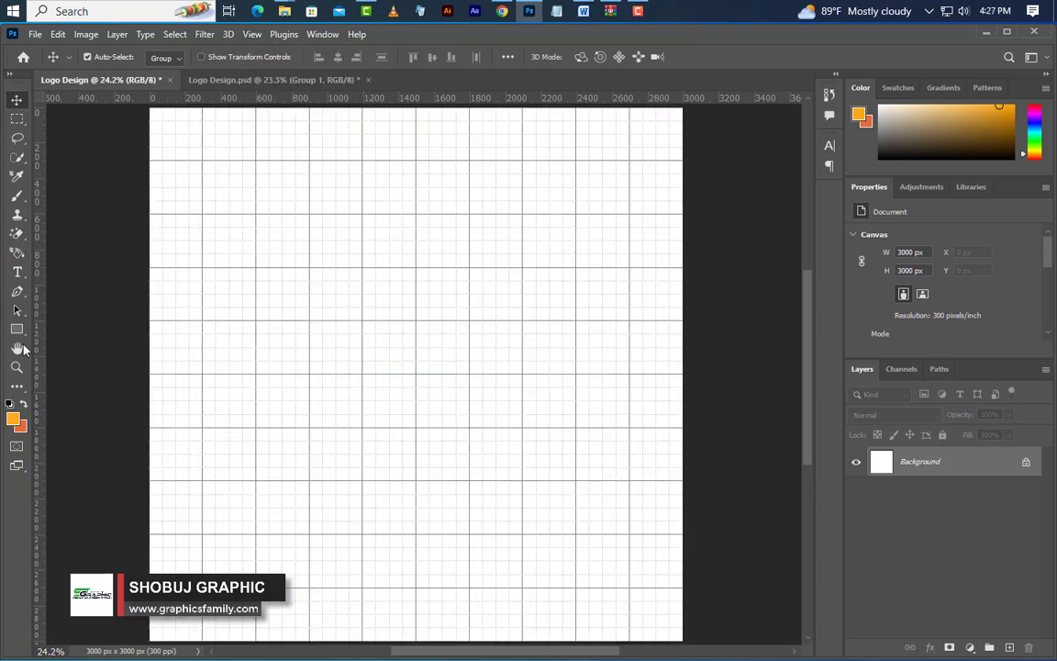
Draw an orange 1200 × 1050 px rectangle at X 0, Y 900 px, with 525 px left corner radii and 0 px right corner radii
left_click_drag(17, 328, 66, 332)
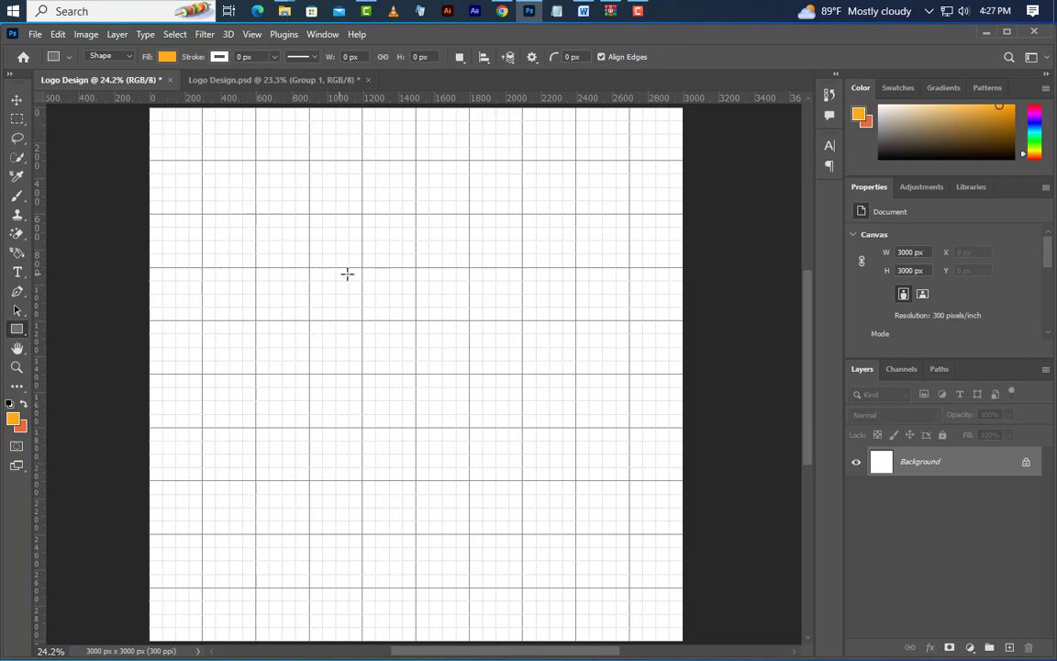
left_click_drag(360, 268, 152, 449)
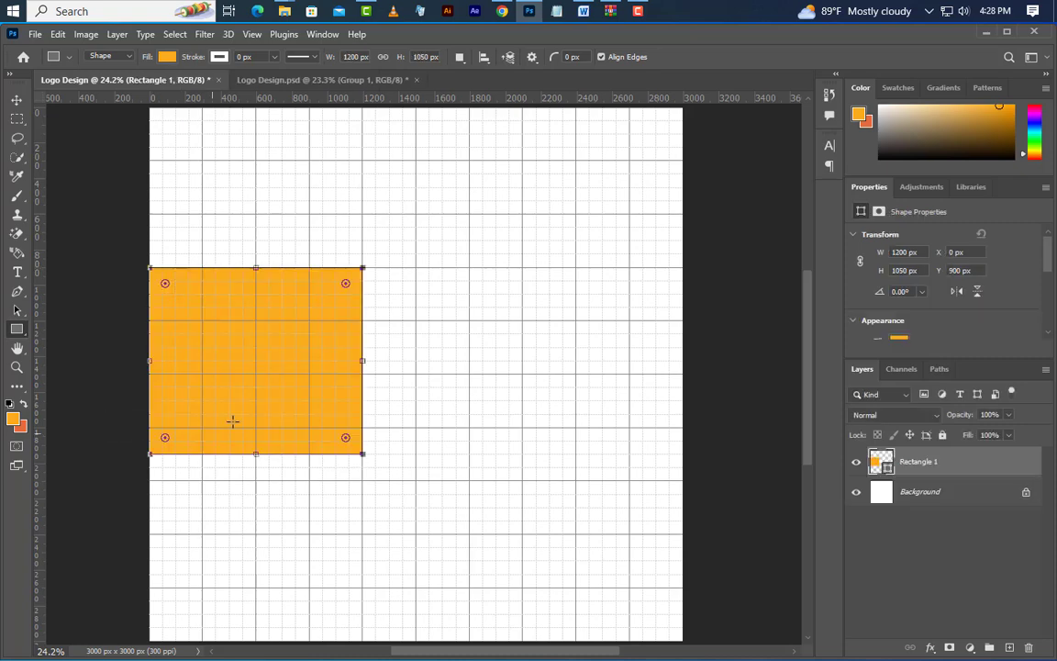
left_click_drag(346, 284, 216, 395)
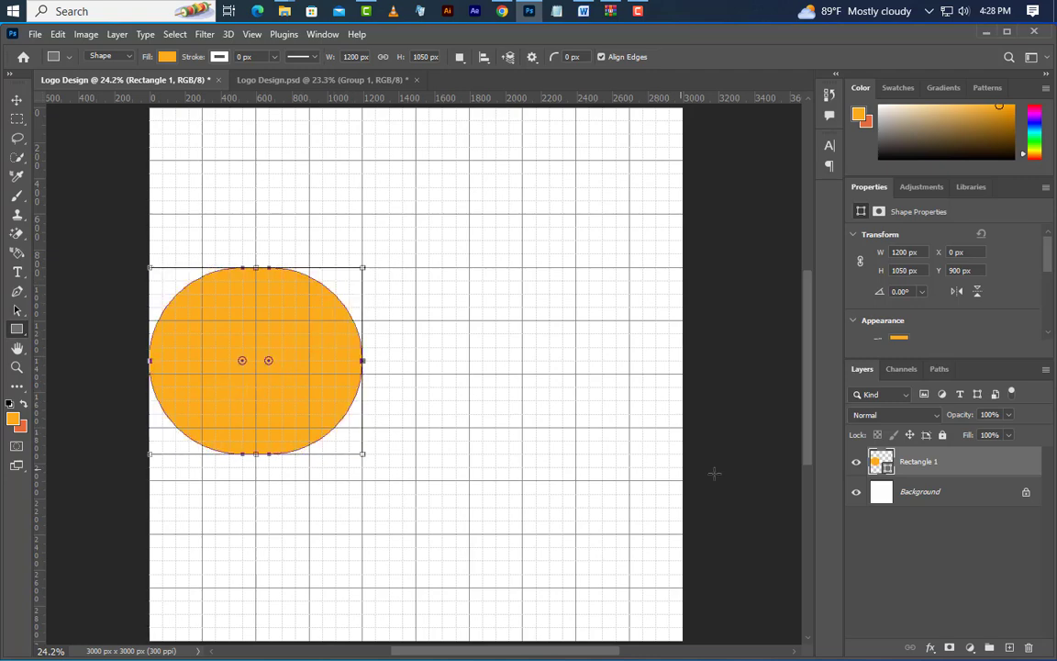
scroll(872, 288, "down", 5)
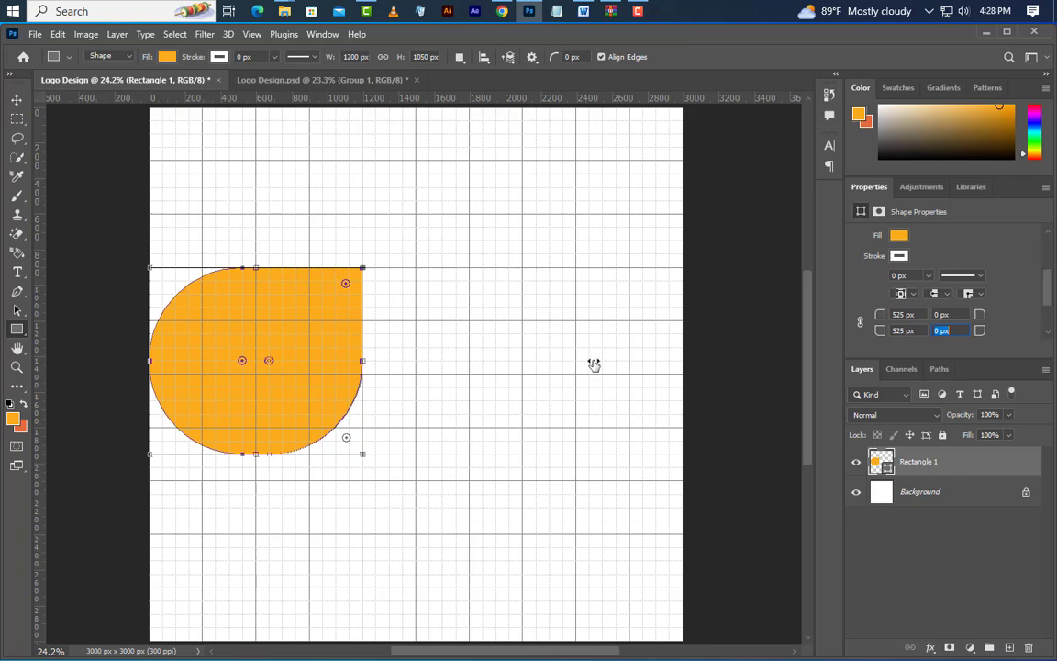
key("Return")
Duplicate the Rectangle 1 layer and recolor the copy beige, e6c281
right_click(966, 469)
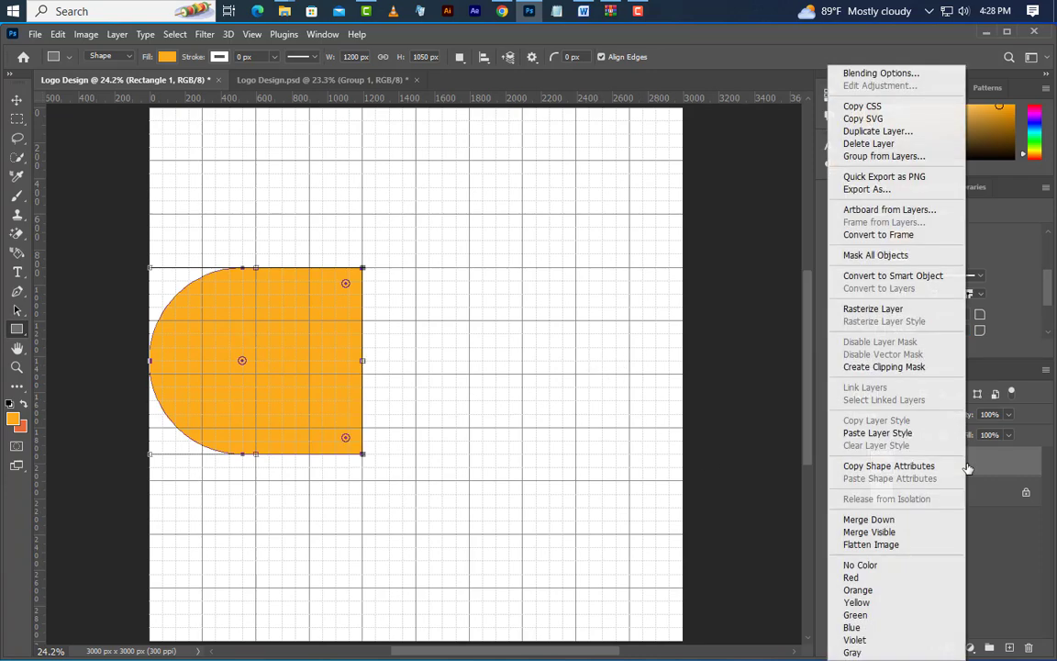
left_click(876, 131)
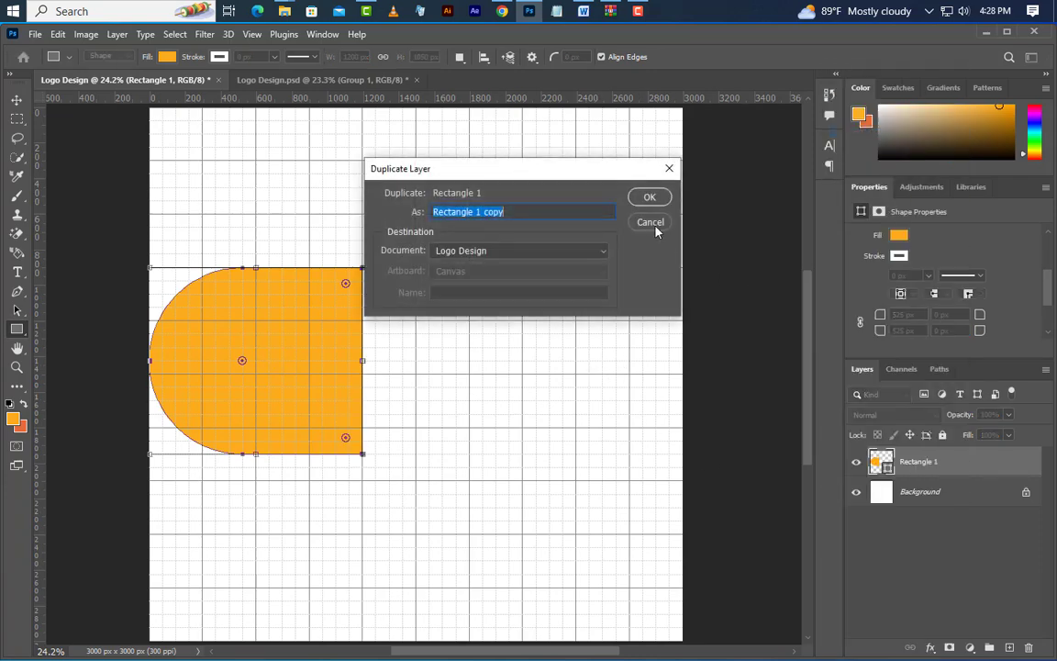
left_click(650, 198)
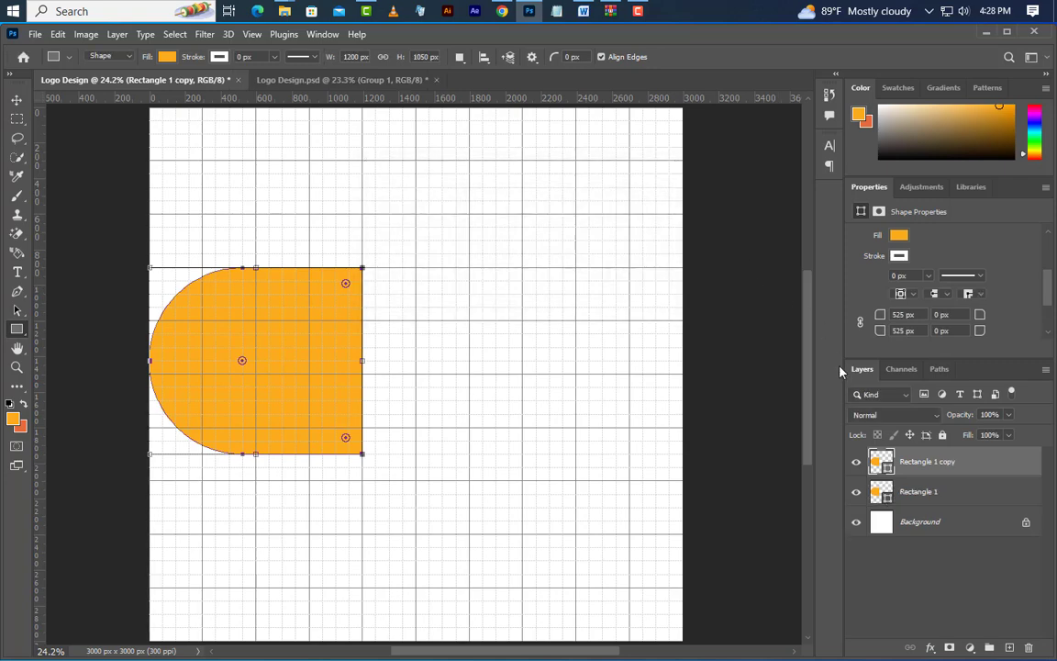
double_click(887, 469)
left_click(750, 423)
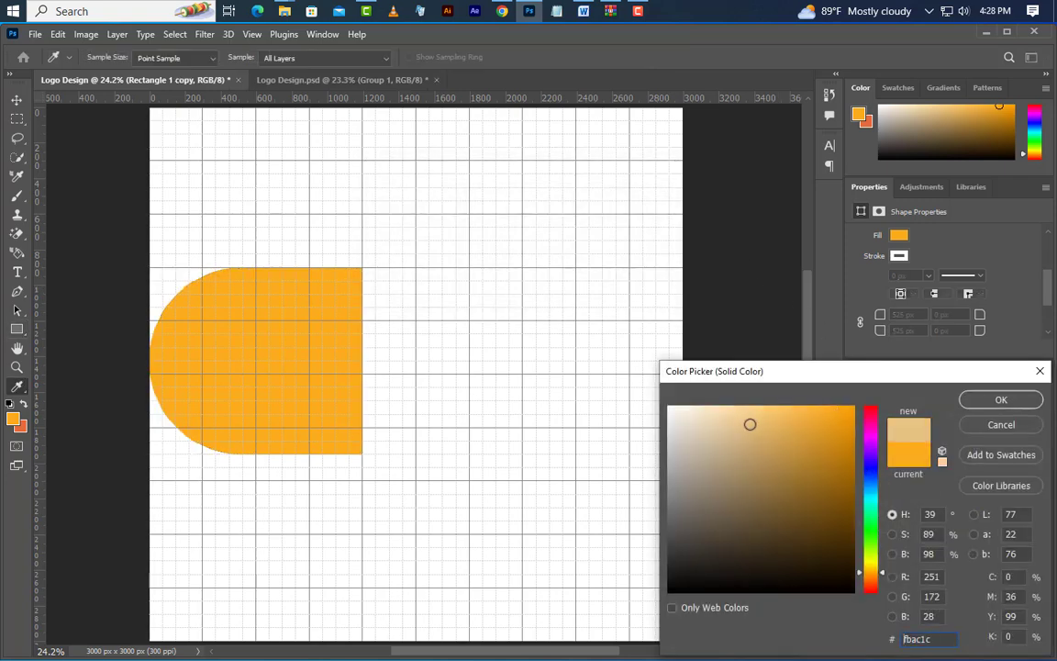
left_click(1017, 401)
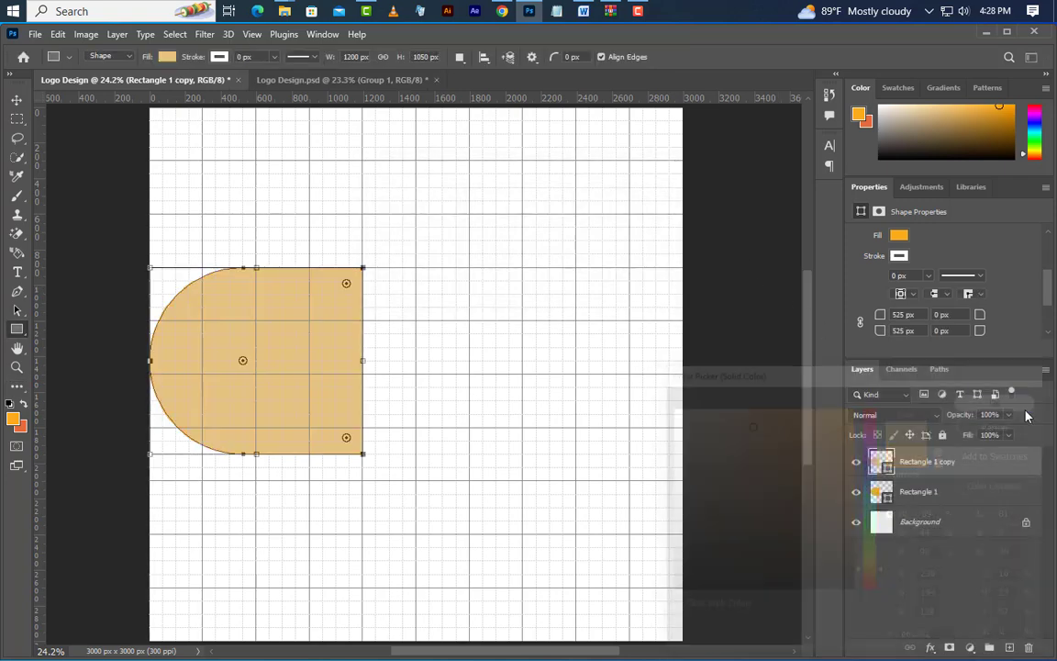
Free-transform the beige copy to 975 × 600 px, inset within the orange shape and extending slightly past its straight right edge
left_click(57, 35)
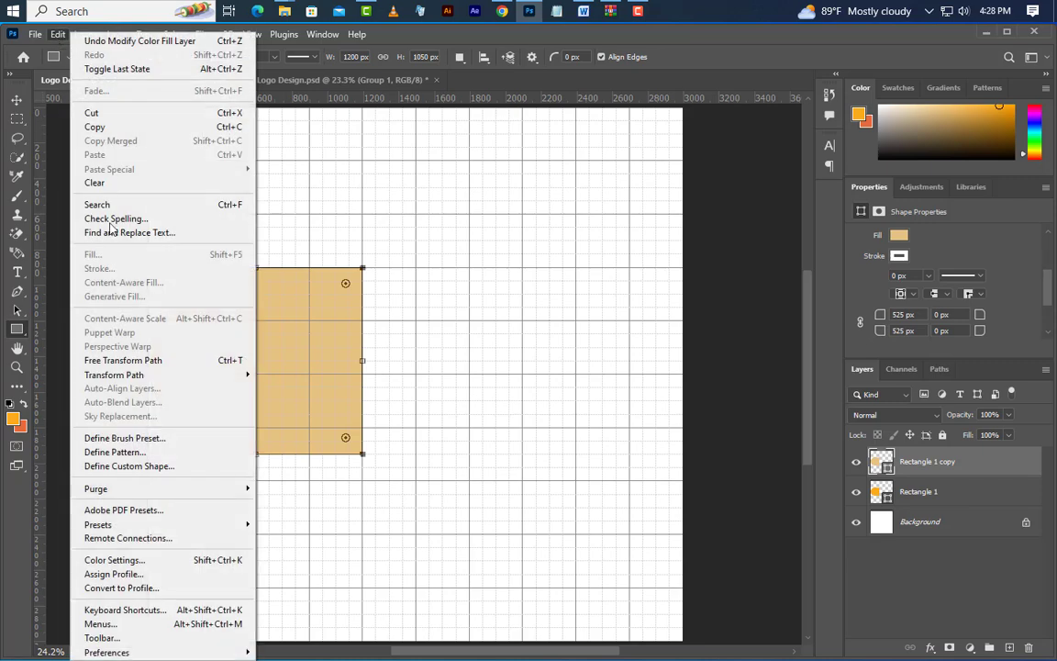
left_click(121, 360)
left_click_drag(254, 267, 254, 306)
left_click_drag(257, 455, 253, 414)
left_click_drag(149, 364, 202, 360)
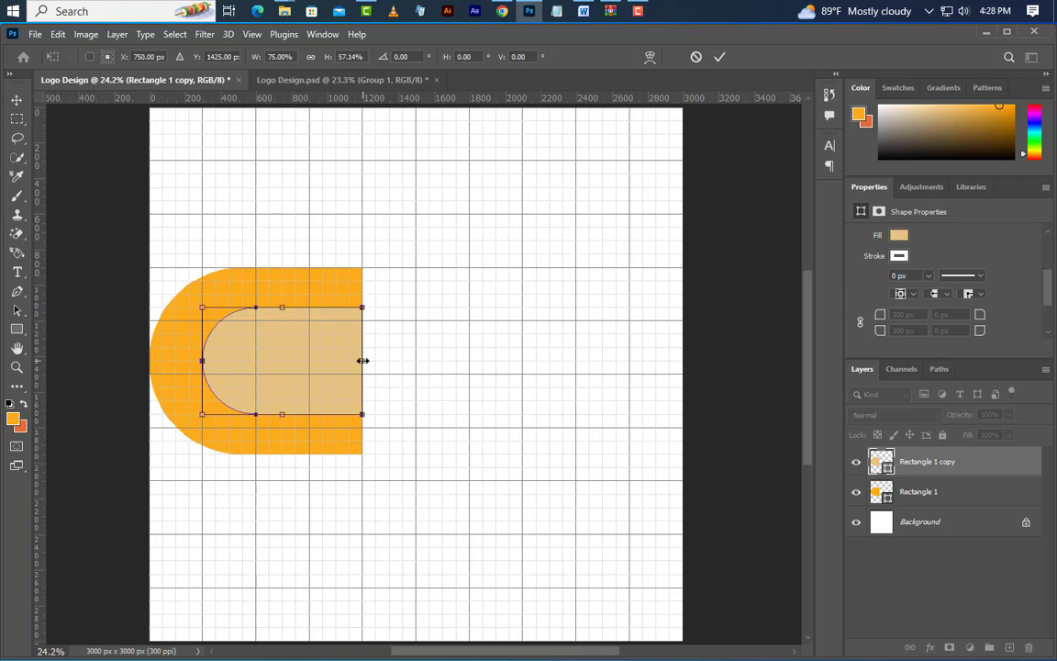
left_click_drag(363, 361, 375, 361)
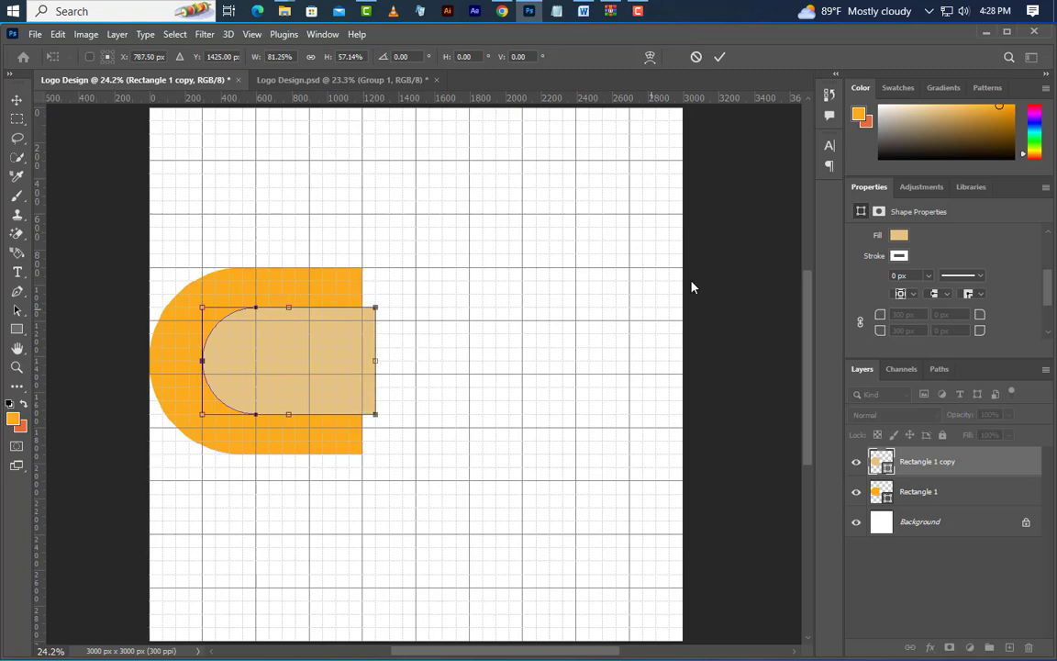
left_click(720, 57)
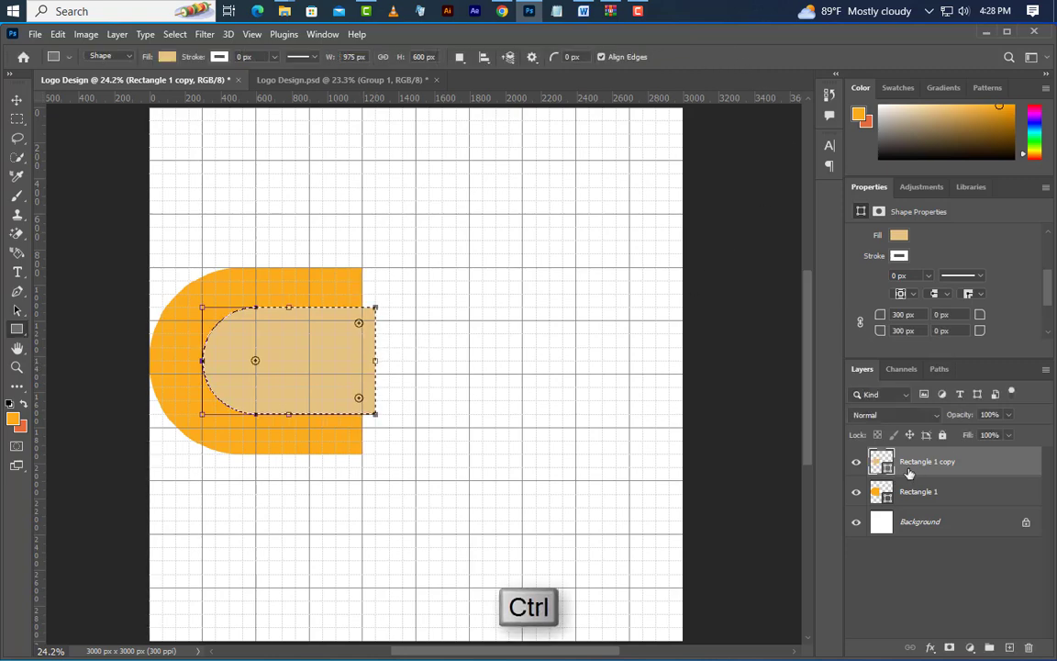
Load the beige copy's outline as a selection and delete the Rectangle 1 copy layer
left_click(1029, 648)
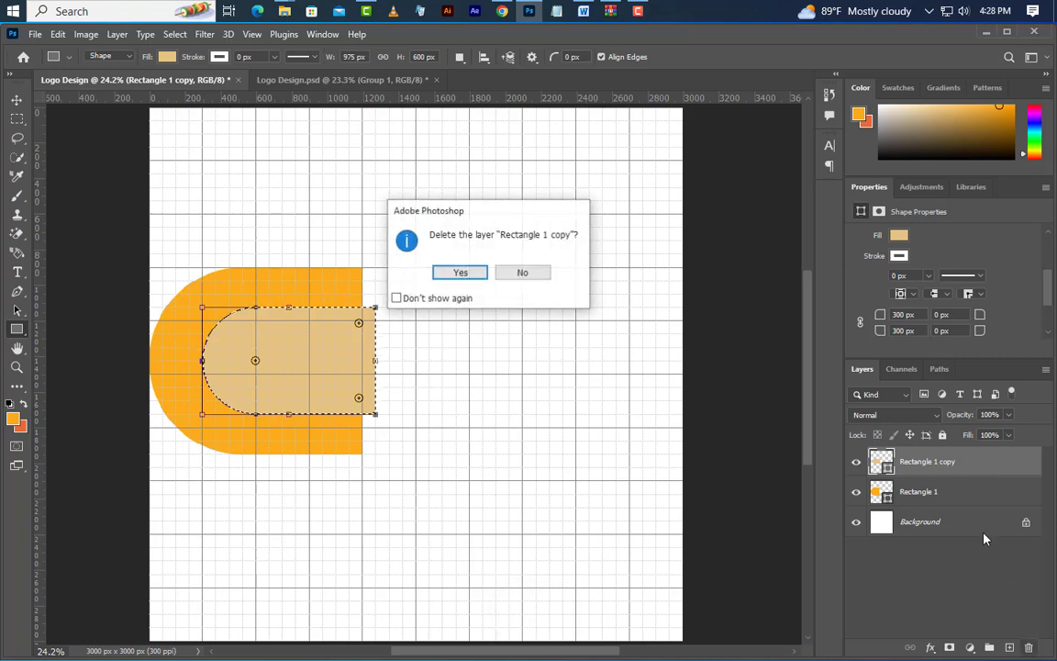
left_click(461, 274)
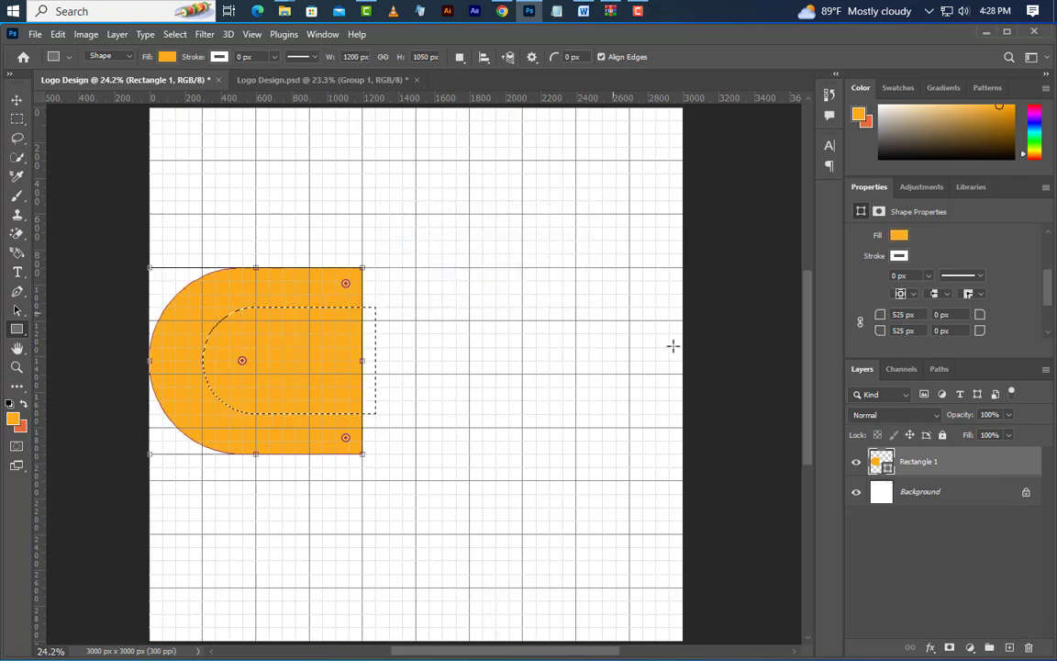
Rasterize the Rectangle 1 layer, cut the selected area out of it to leave a C shape, and deselect
right_click(993, 468)
left_click(916, 310)
key("Delete")
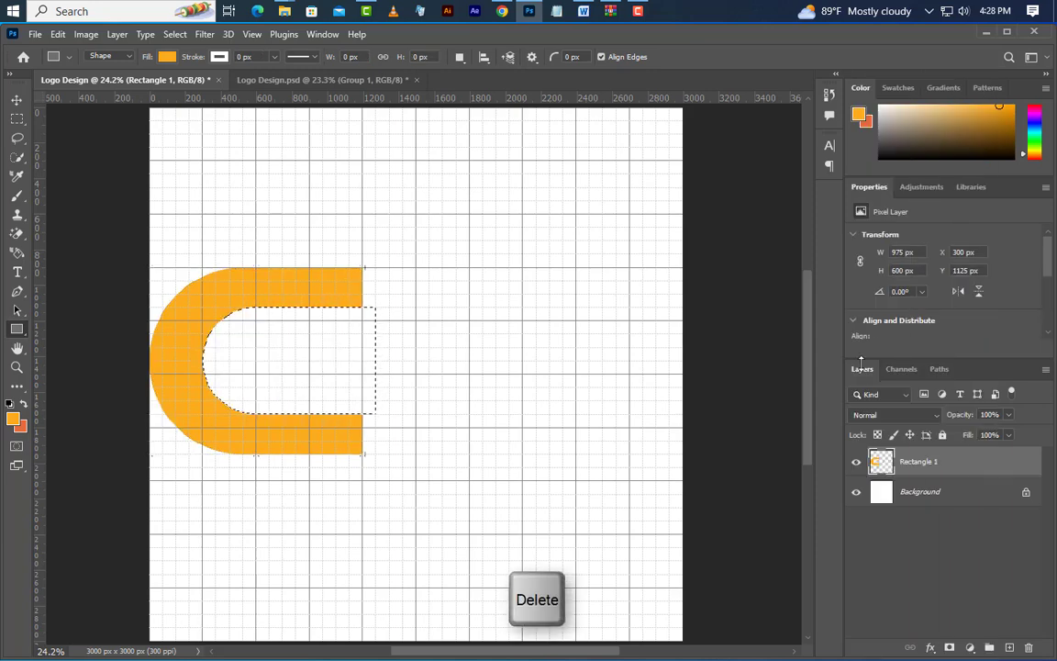
left_click(173, 34)
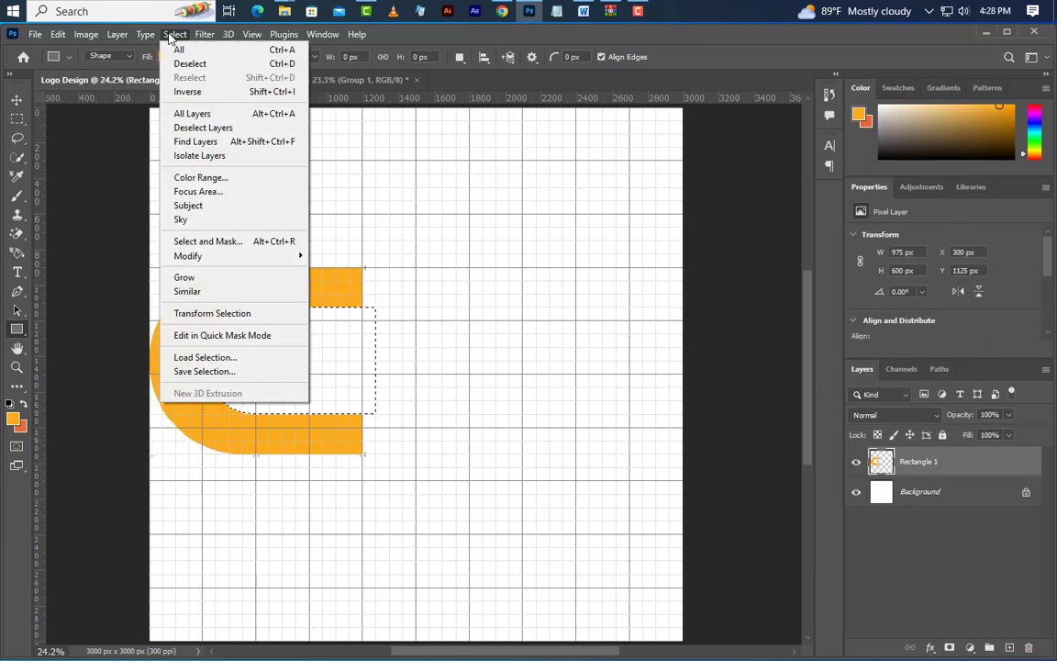
left_click(189, 64)
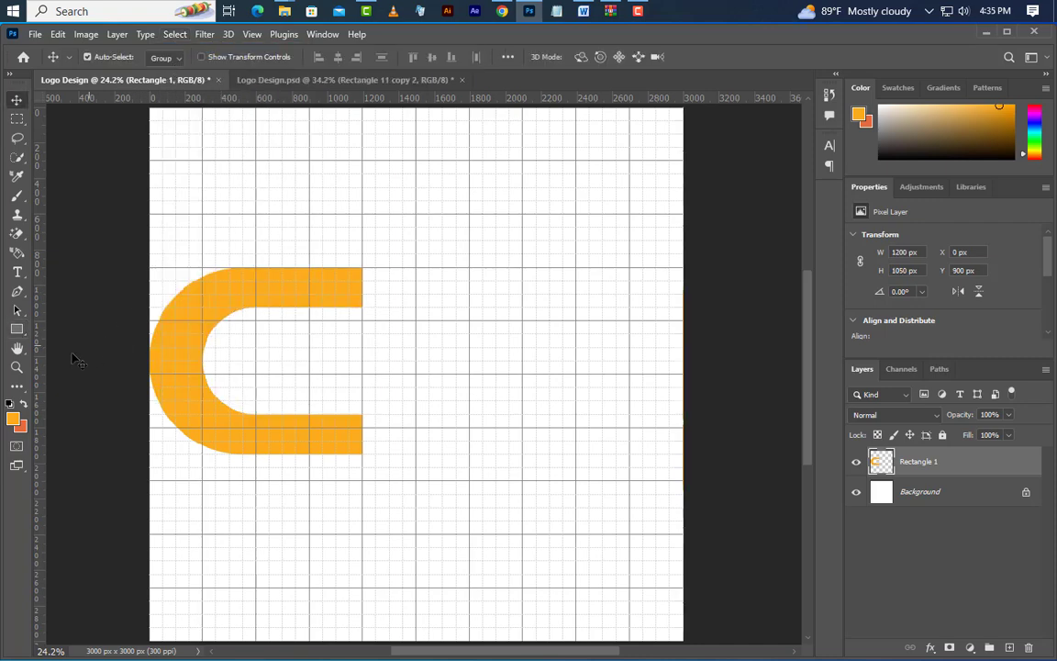
Draw a vertical orange rectangle beside the C shape at X 1500, Y 600 px and size it to 260 × 1500 px
left_click(16, 330)
left_click(55, 328)
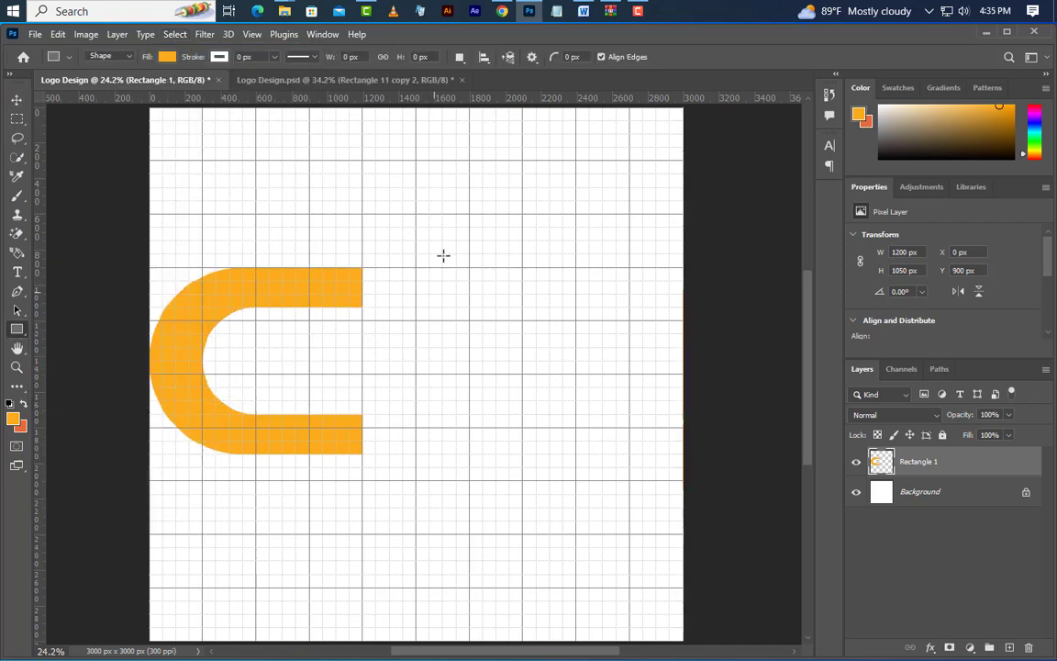
mouse_move(416, 211)
left_mouse_down()
mouse_move(442, 486)
mouse_move(471, 548)
left_mouse_up()
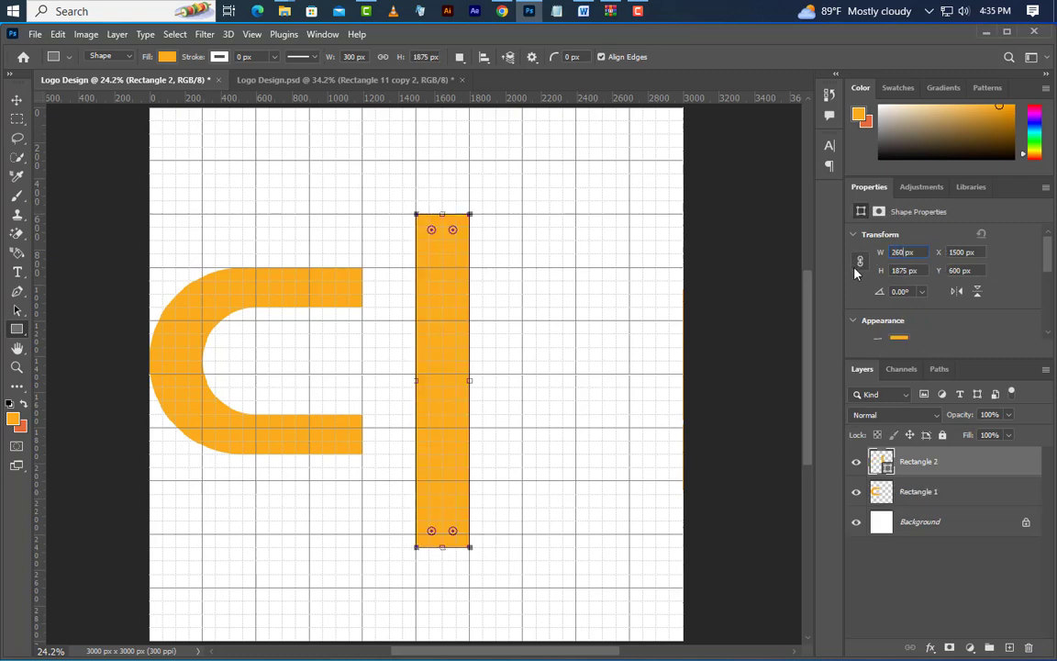
key("Return")
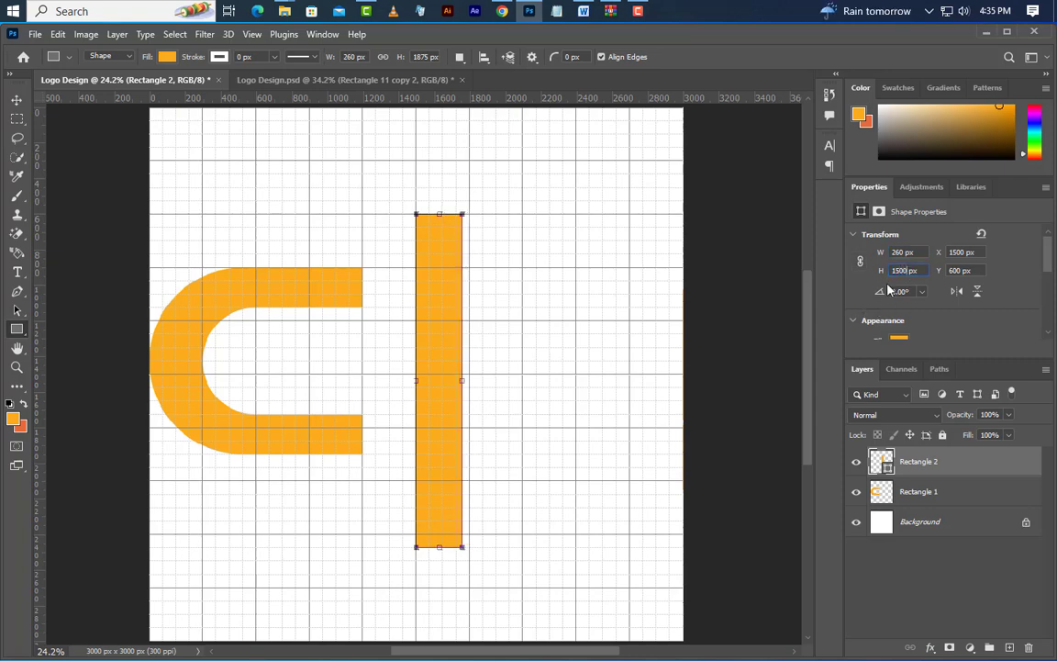
key("Return")
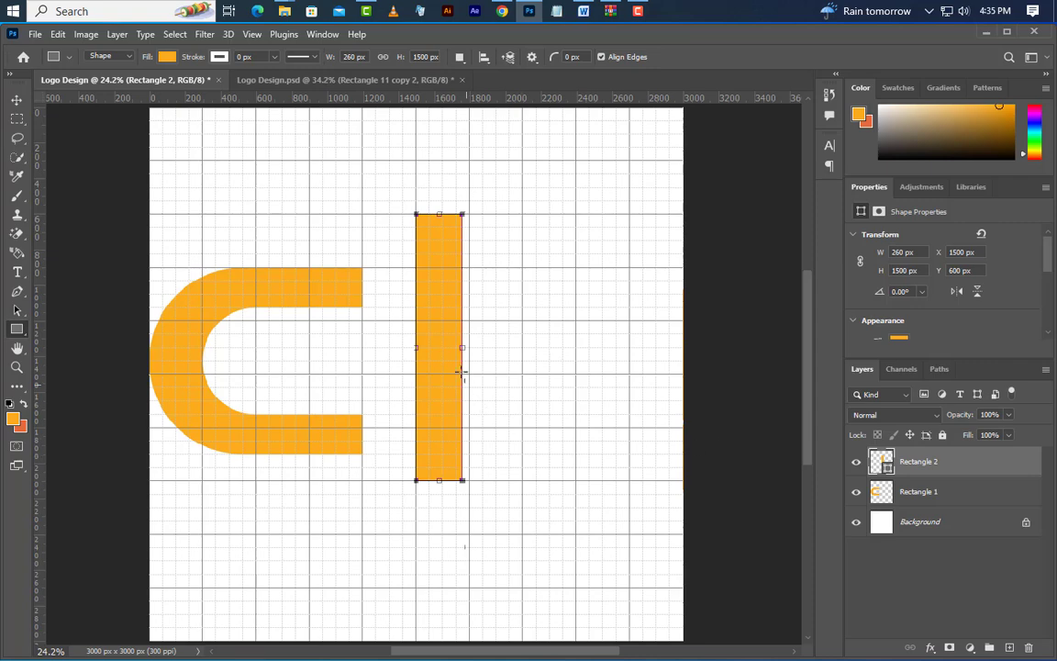
Free-transform the vertical orange bar and set its rotation to -30°
right_click(438, 341)
left_click(503, 493)
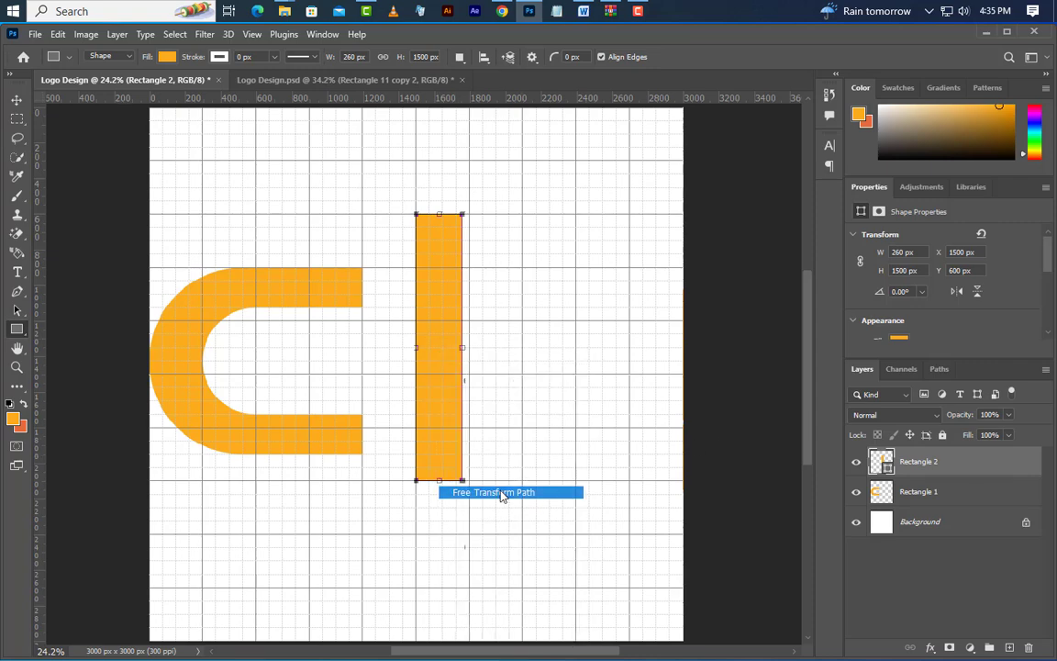
left_click_drag(492, 217, 439, 214)
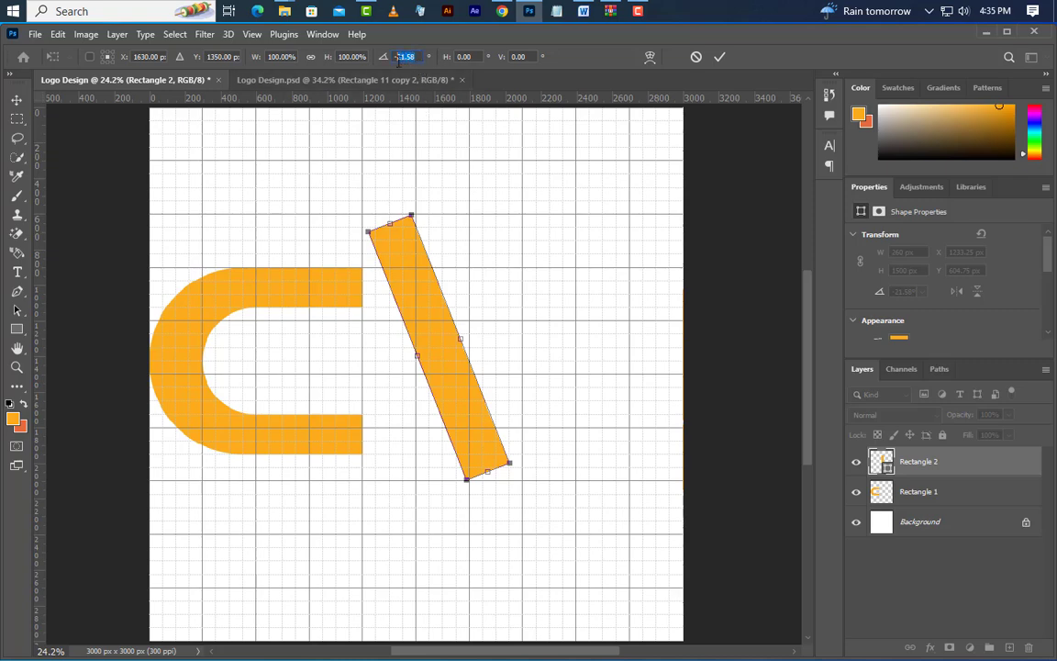
type("-30")
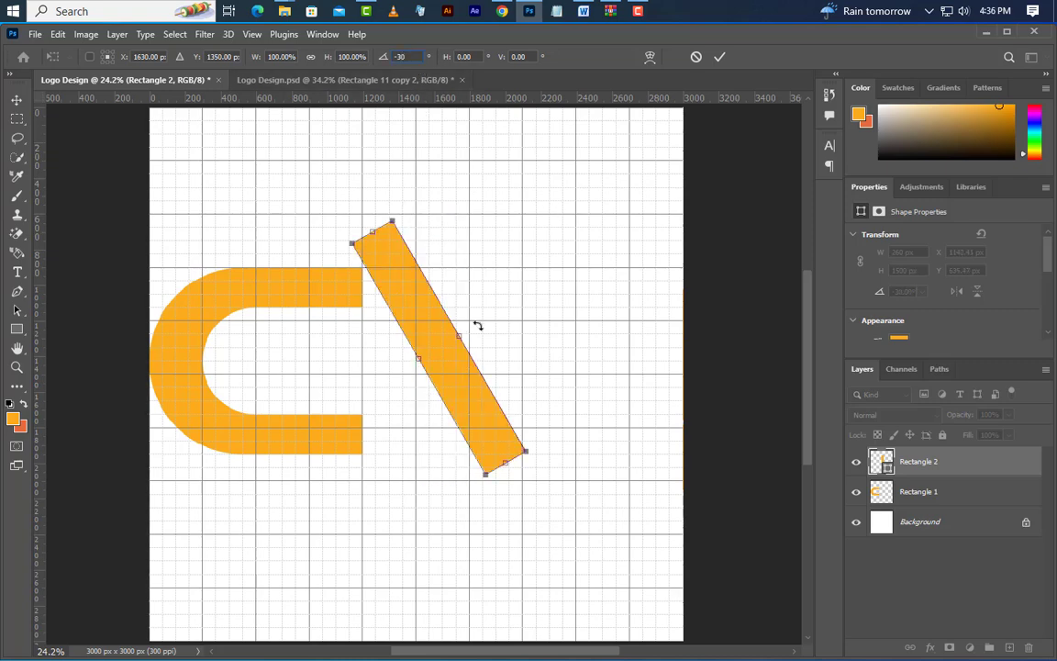
Move the tilted bar over the end of the C's upper arm, to about X 923, Y 726 px, and commit the transform
left_click_drag(418, 313, 420, 328)
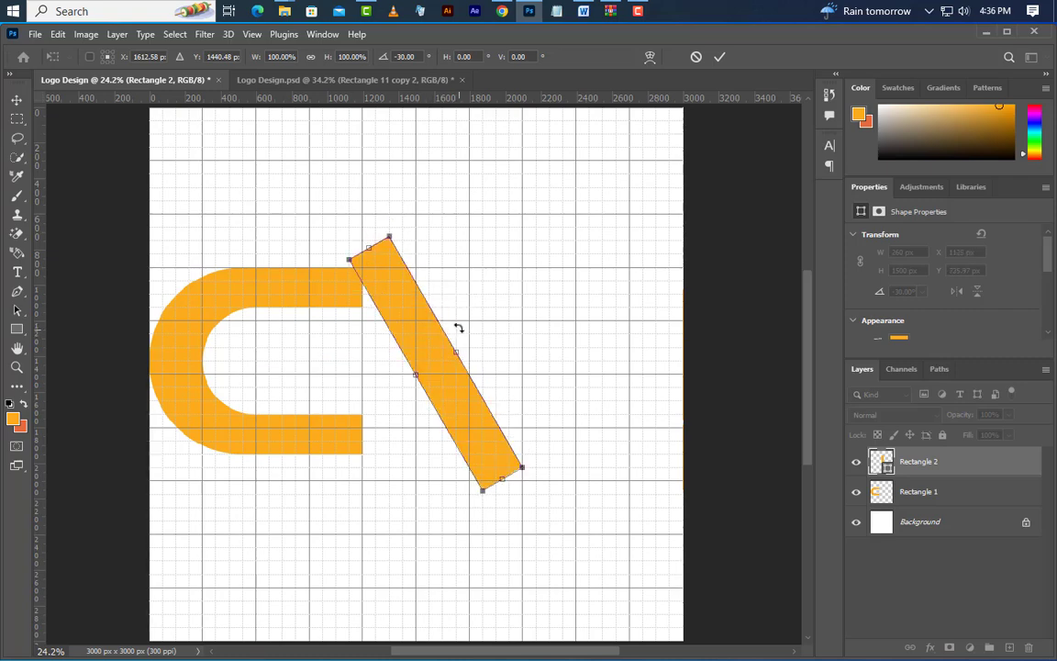
key("Left")
key("Left")
key("Left")
key("Left")
key("Left")
key("Left")
key("Left")
key("Left")
key("Left")
key("Left")
key("Left")
key("Left")
key("Left")
key("Left")
key("Left")
key("Left")
key("Left")
key("Left")
key("Left")
key("Left")
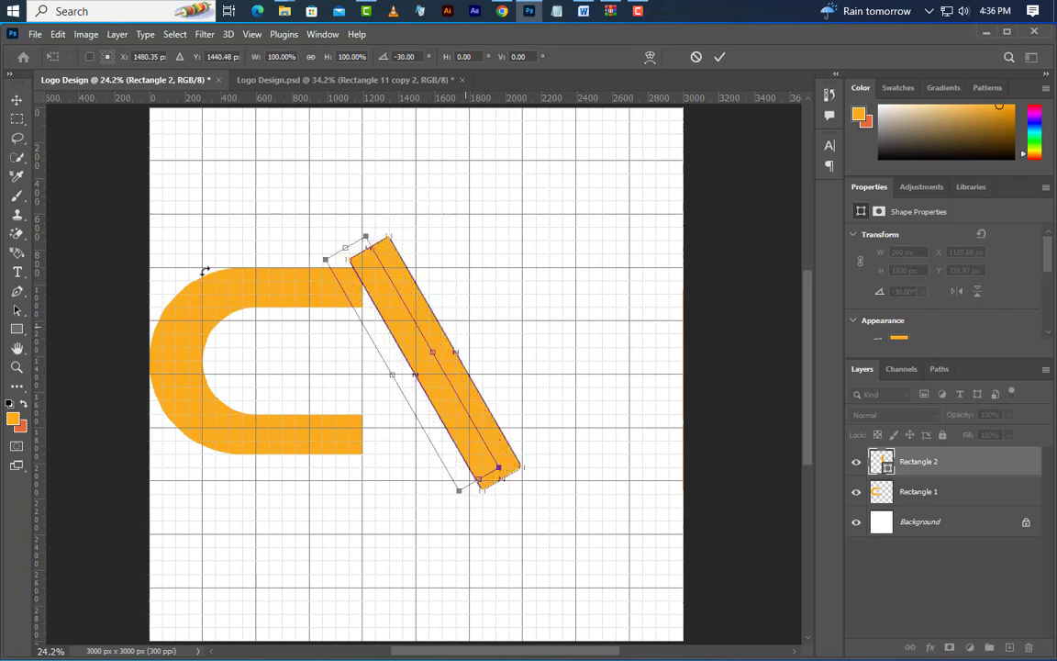
left_click(719, 57)
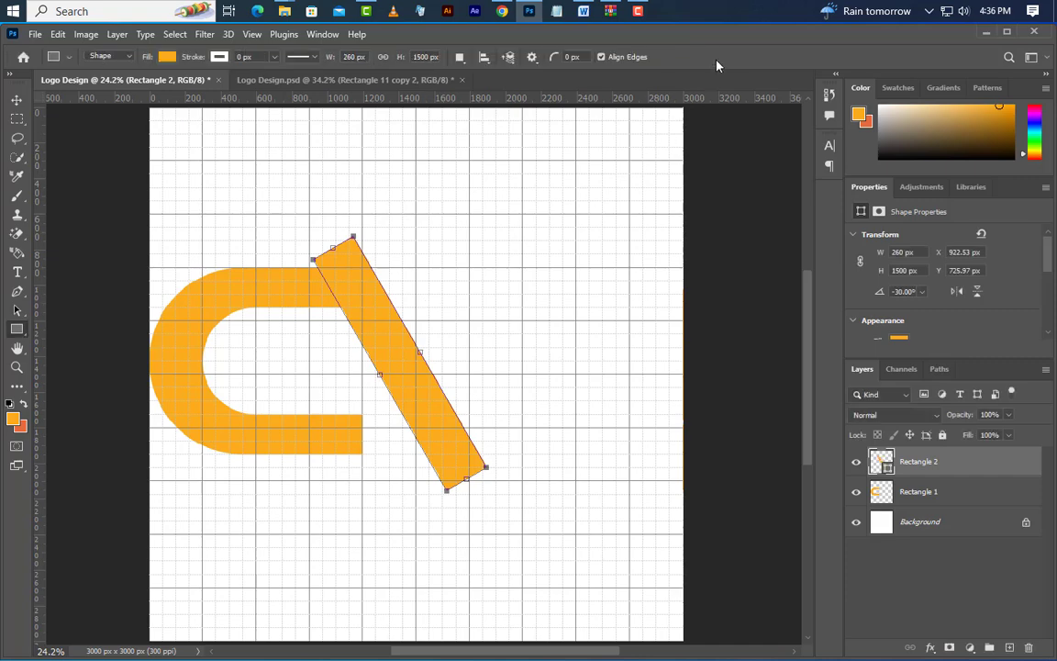
Duplicate the Rectangle 2 layer as Rectangle 2 copy
right_click(979, 469)
left_click(885, 130)
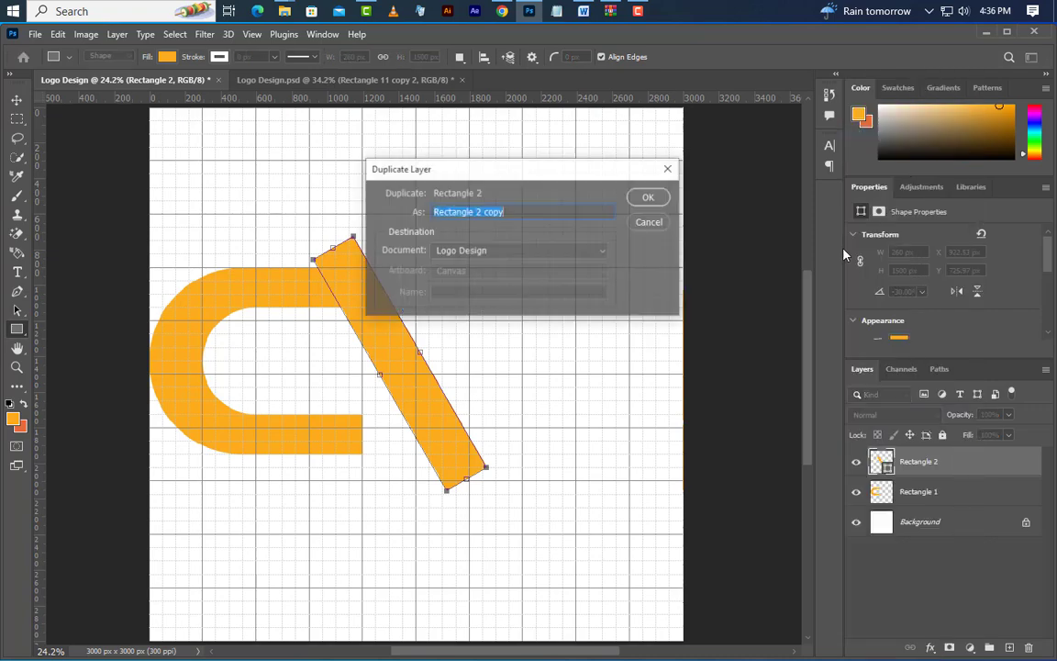
left_click(648, 197)
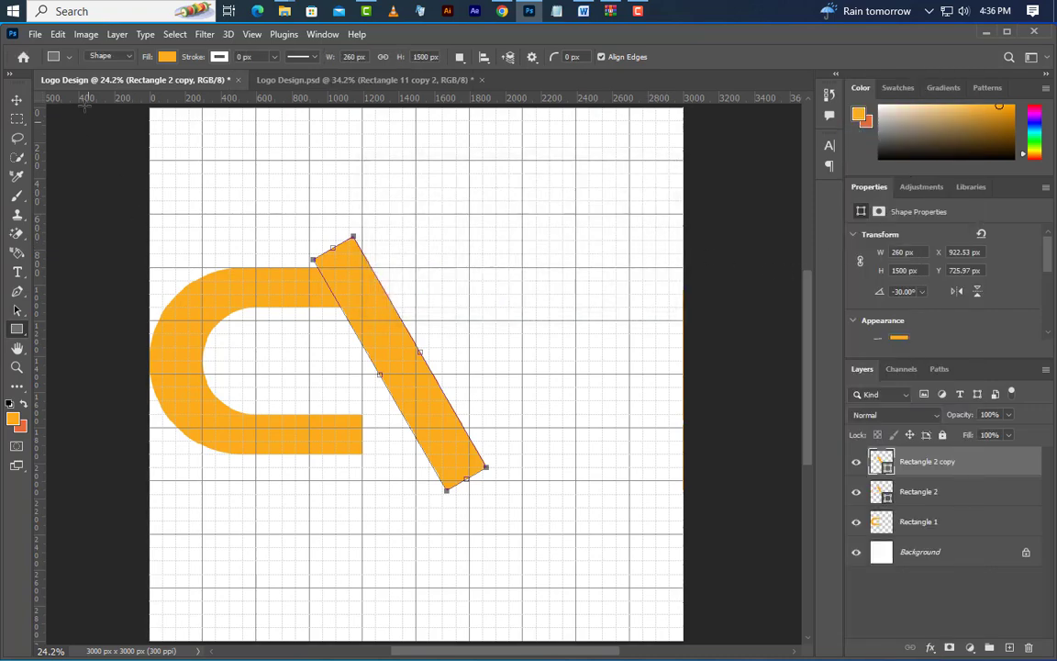
Flip the duplicated bar horizontally and shift it sideways to about X 1464, Y 726 px, forming a V with the first bar
left_click(58, 35)
left_click(132, 360)
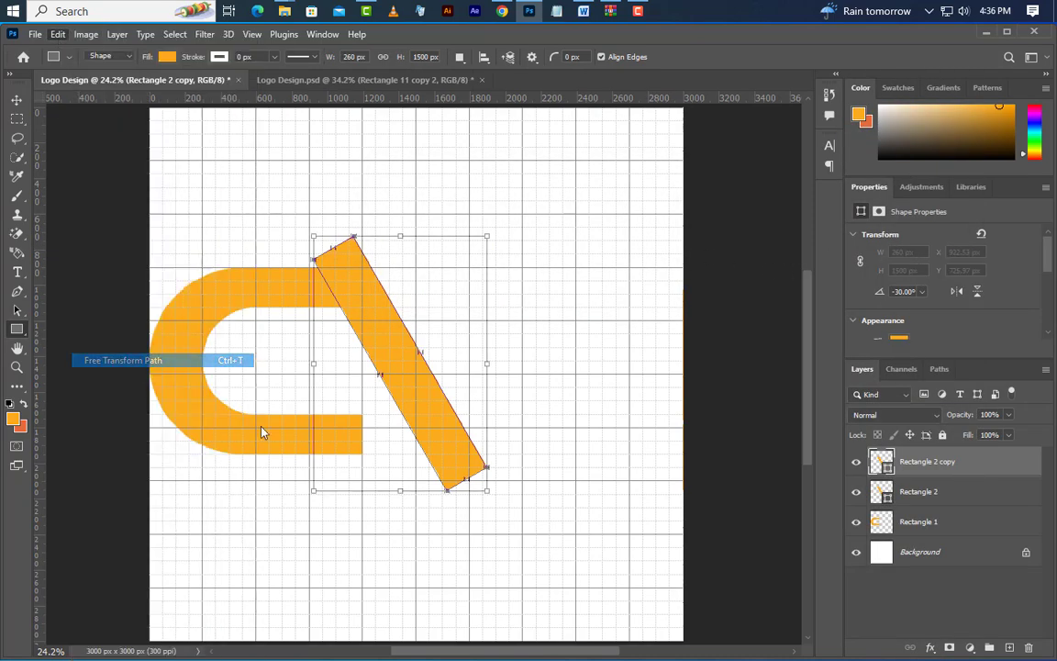
right_click(420, 403)
left_click(477, 381)
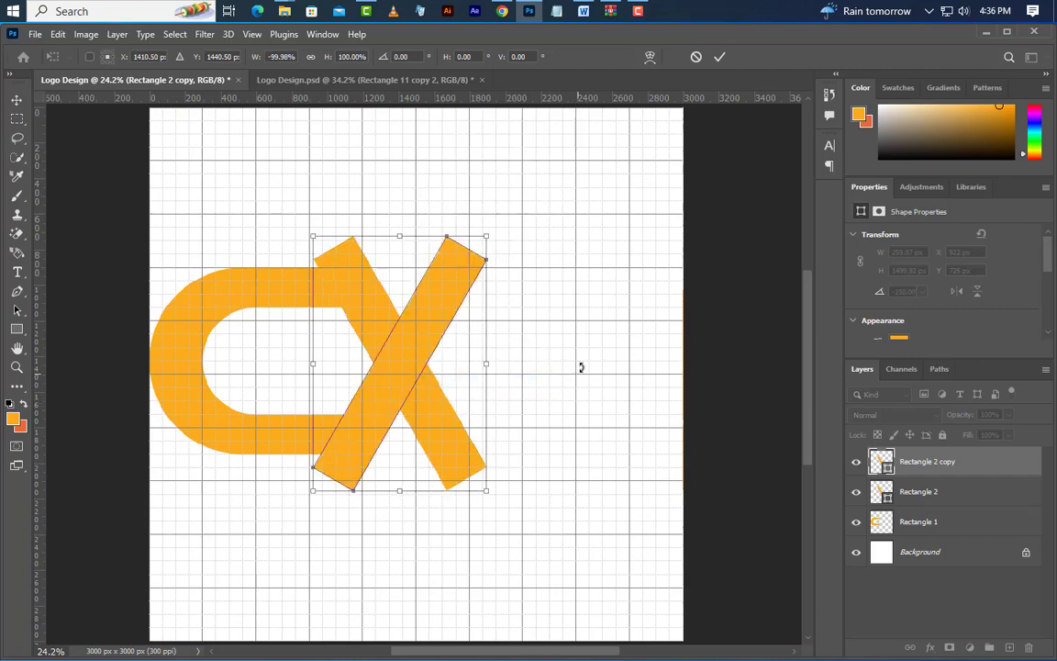
left_click_drag(408, 300, 589, 351)
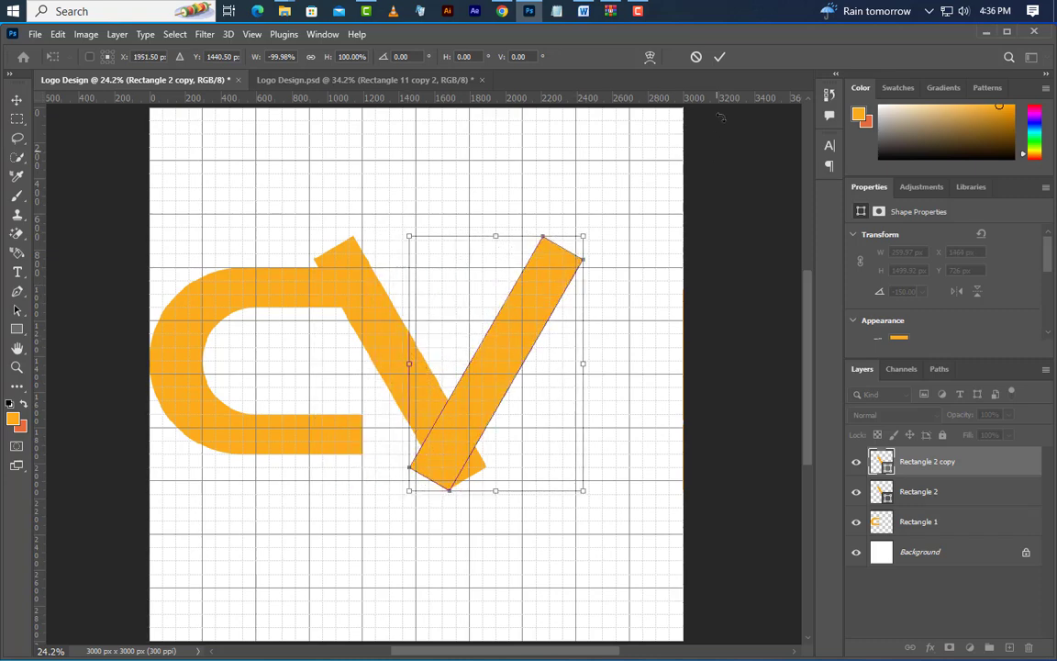
left_click(721, 58)
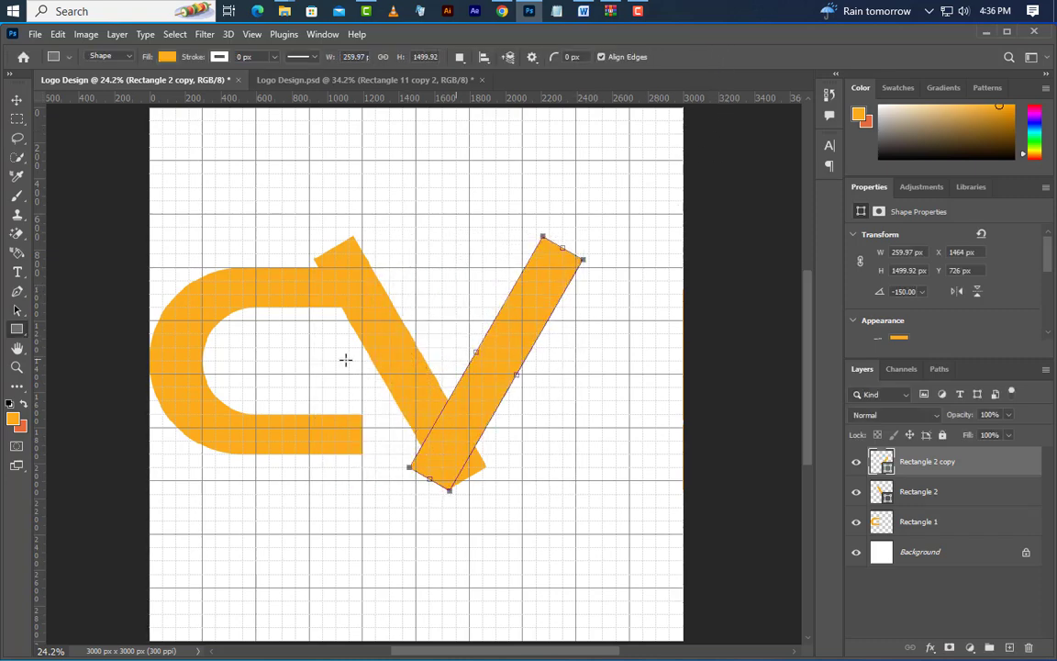
Place another copy of the Rectangle 2 bar against the V's right arm at about X 2070, Y 726 px
left_click(17, 99)
left_click(401, 367)
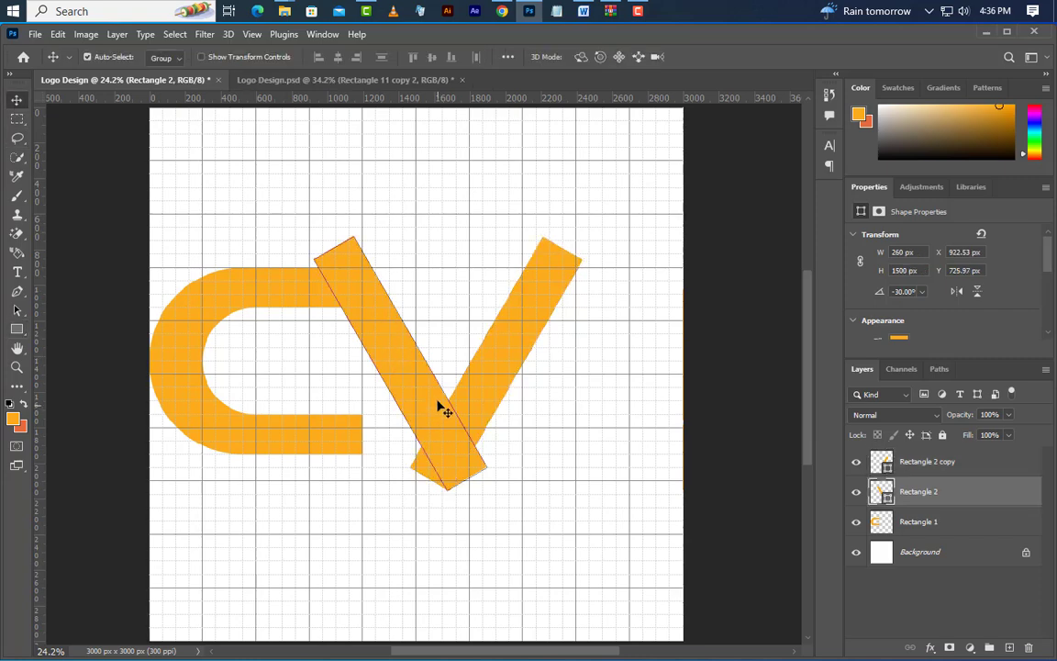
left_click_drag(401, 370, 602, 373)
scroll(673, 475, "up", 1)
scroll(673, 474, "up", 5)
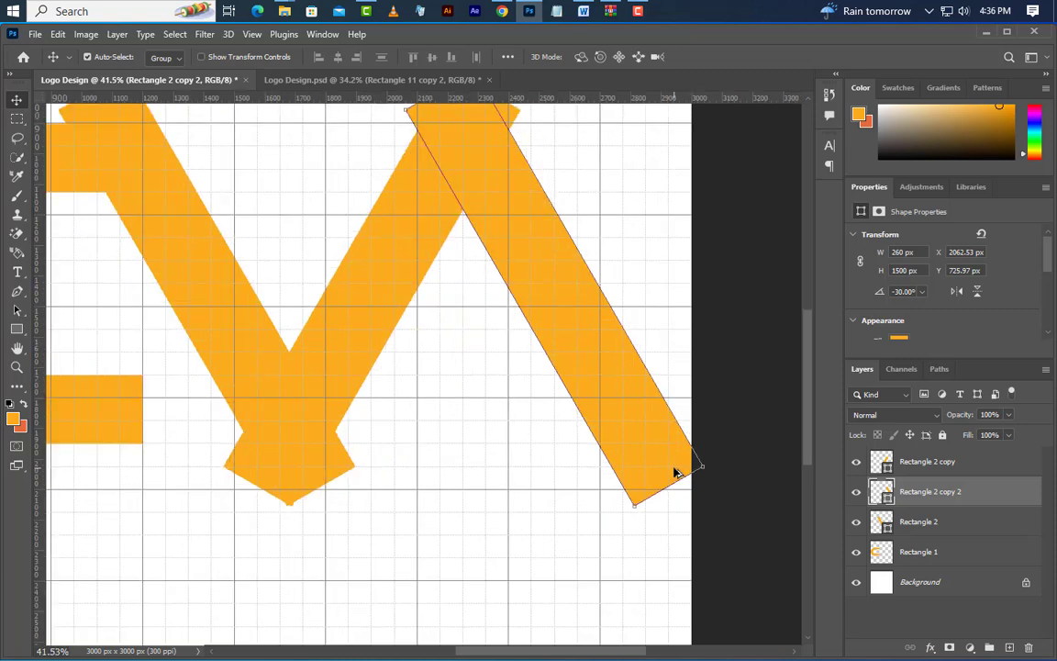
key("Right")
key("Right")
key("Right")
key("Right")
key("Right")
key("Right")
key("Right")
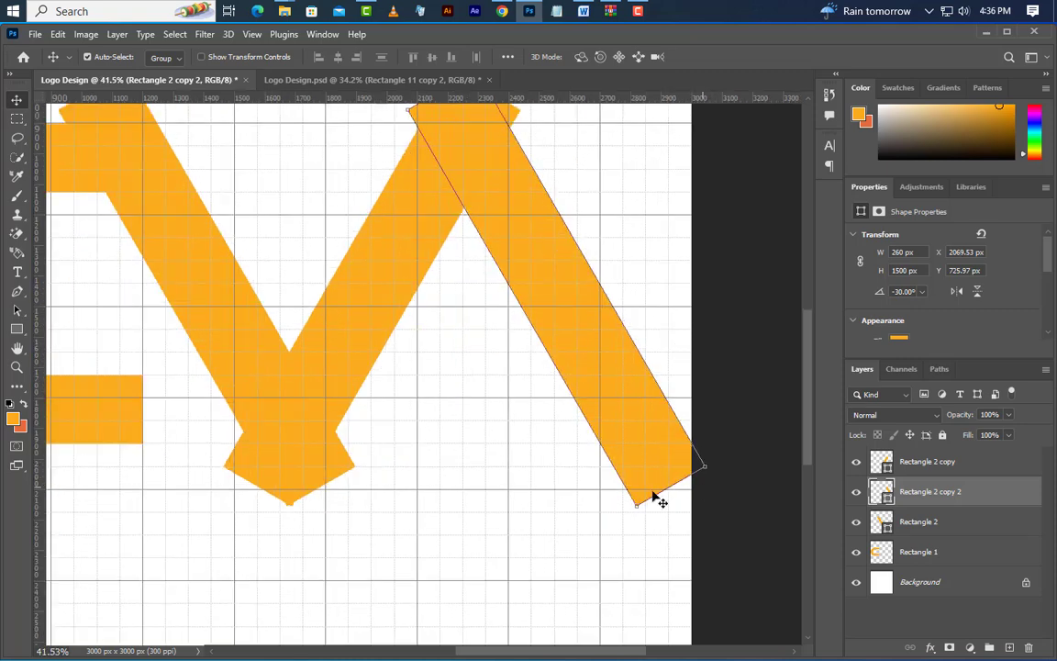
Place a further copy of the Rectangle 2 bar across the C's opening at about X 515, Y 726 px
scroll(555, 348, "down", 4)
scroll(215, 273, "up", 6)
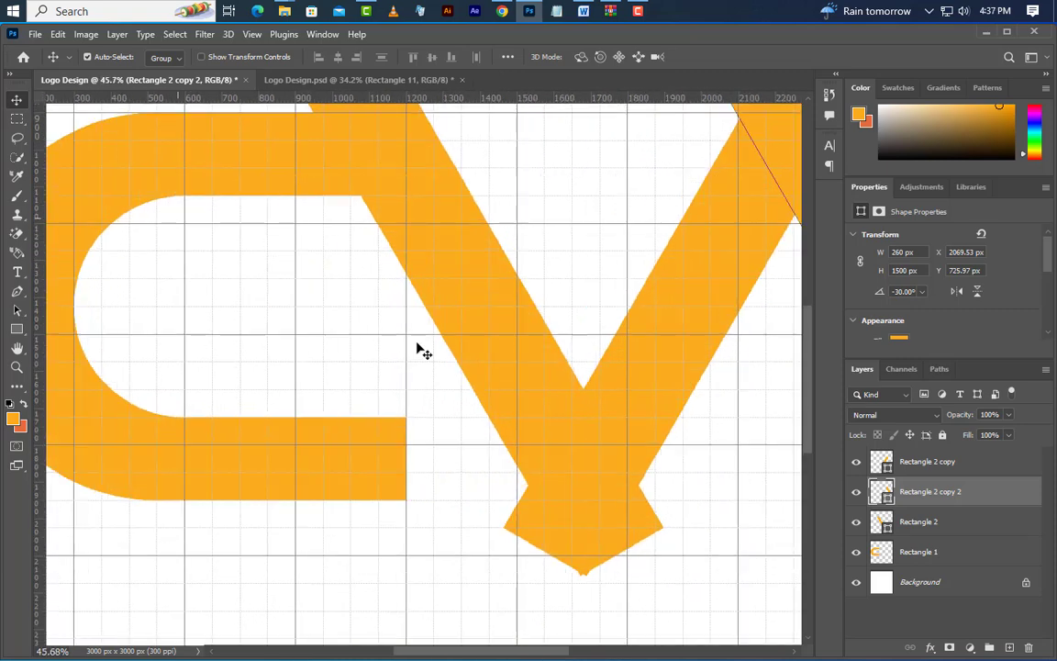
left_click(462, 327)
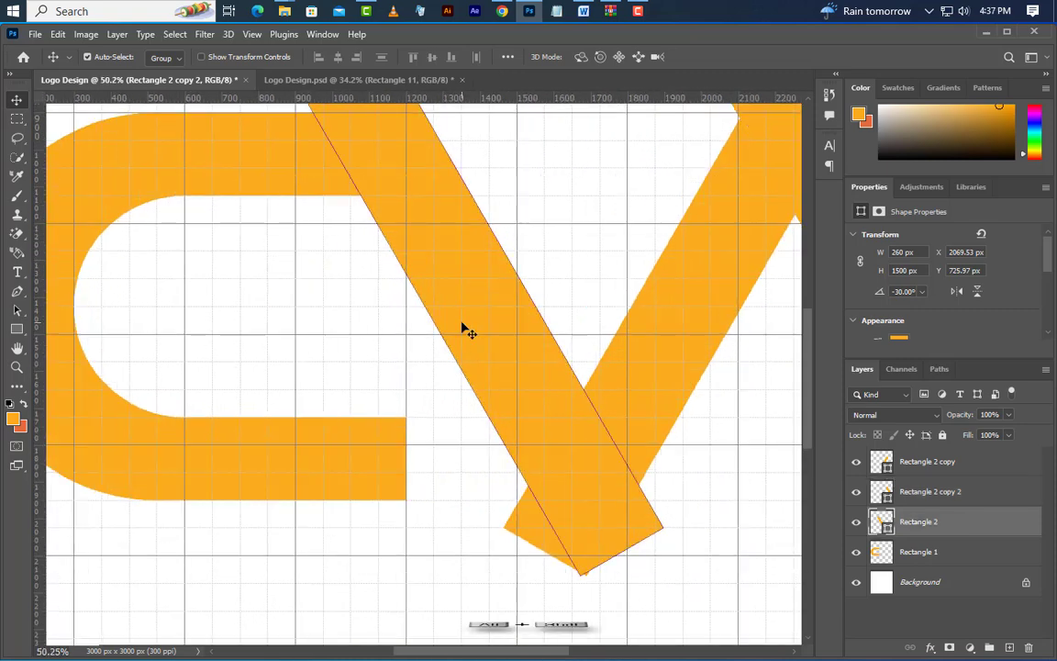
left_click_drag(528, 372, 384, 365)
key("Left")
key("Left")
key("Left")
key("Left")
key("Left")
key("Left")
key("Left")
key("Left")
key("Left")
key("Left")
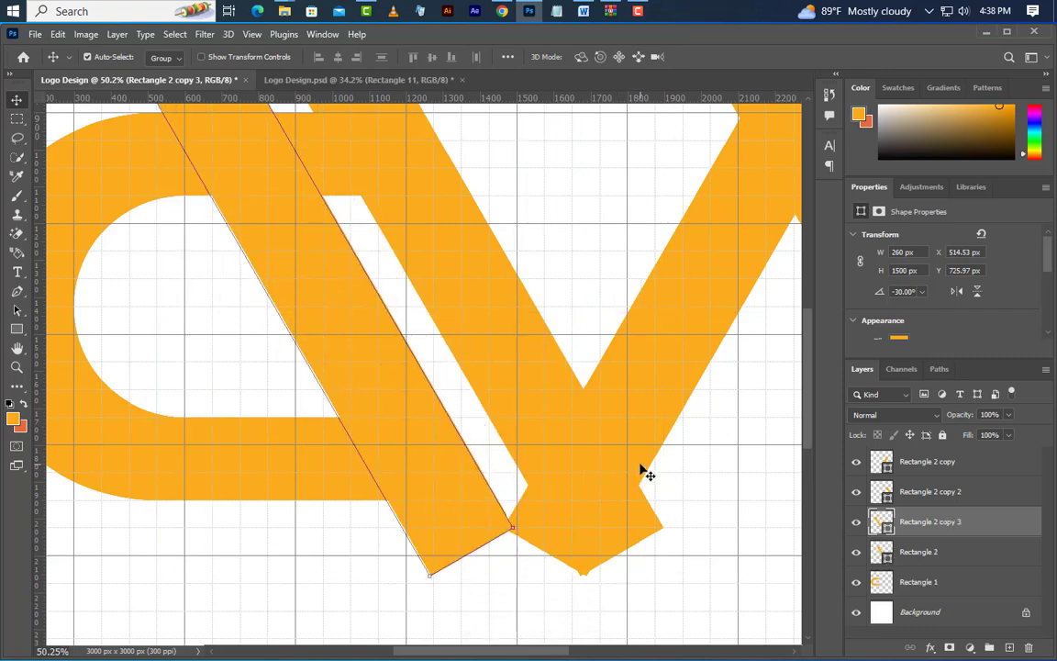
Rasterize the Rectangle 2 copy 3 layer and delete its lower end below the C's bottom edge, using a rectangular selection starting at Y 1950 px
scroll(477, 561, "up", 1)
scroll(458, 557, "down", 2)
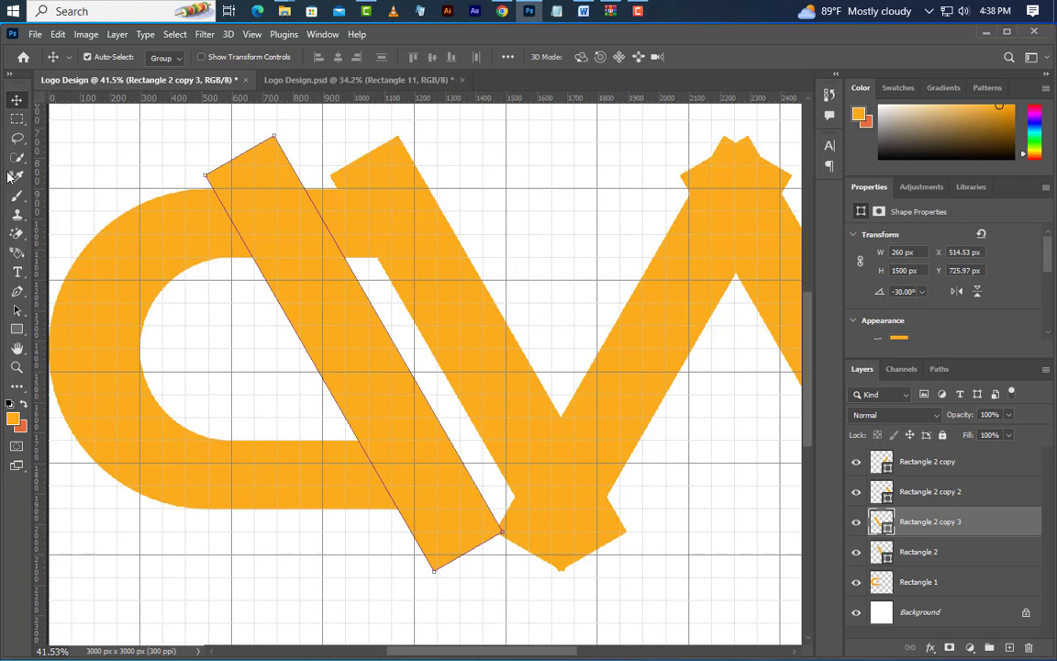
left_click(16, 120)
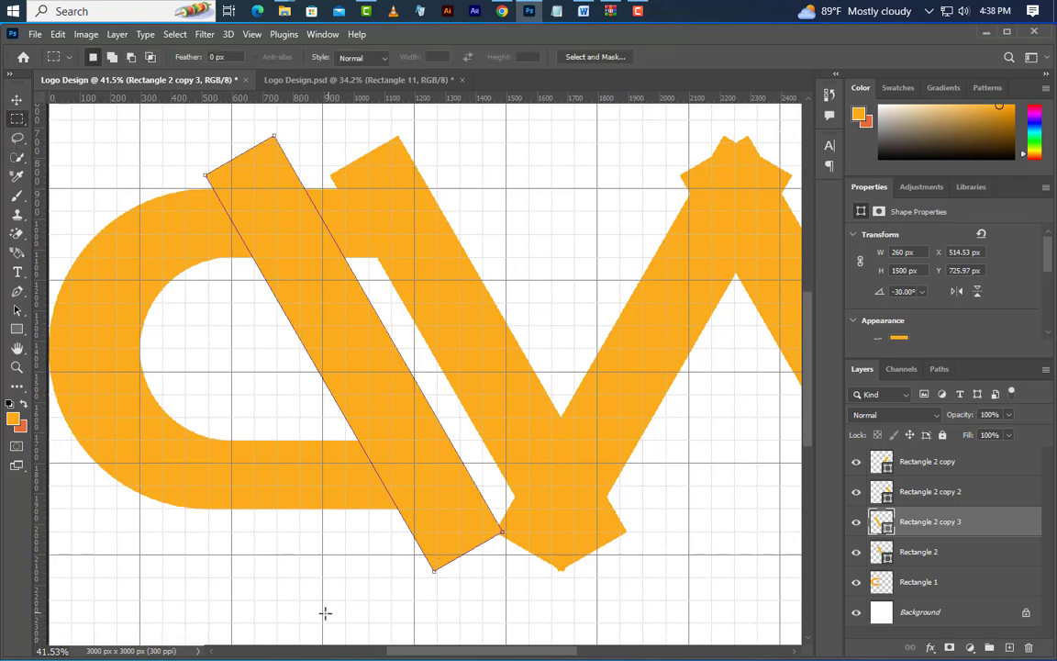
left_click_drag(325, 613, 561, 508)
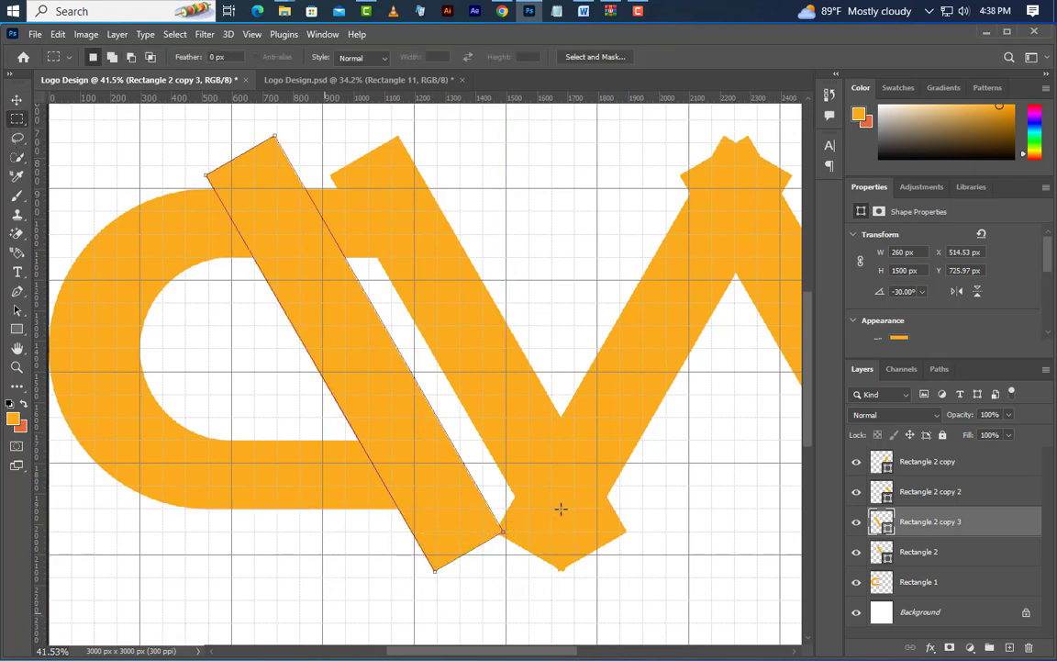
right_click(995, 528)
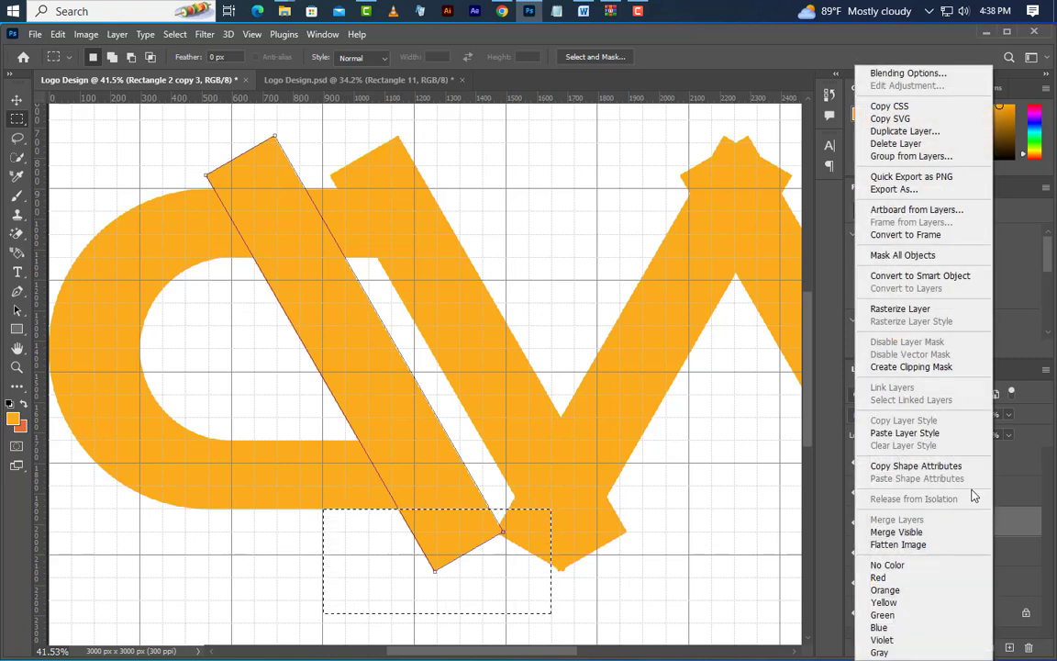
left_click(925, 308)
key("Delete")
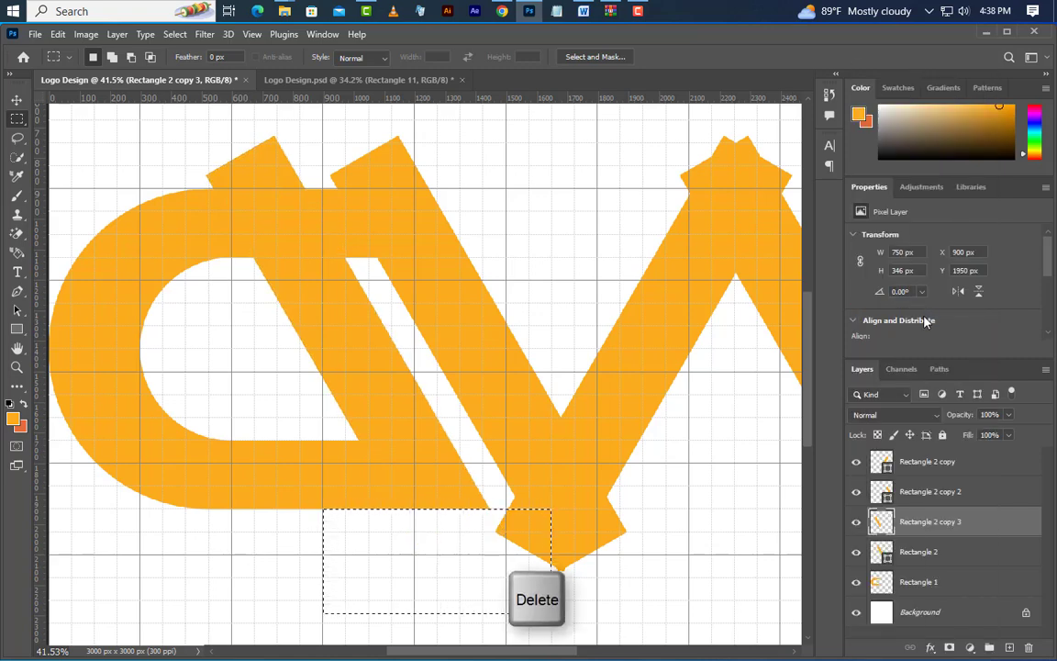
Delete the upper part of the bar inside the C down to about Y 1231 px, and deselect
mouse_move(141, 118)
left_mouse_down()
mouse_move(406, 242)
mouse_move(456, 290)
left_mouse_up()
key("Delete")
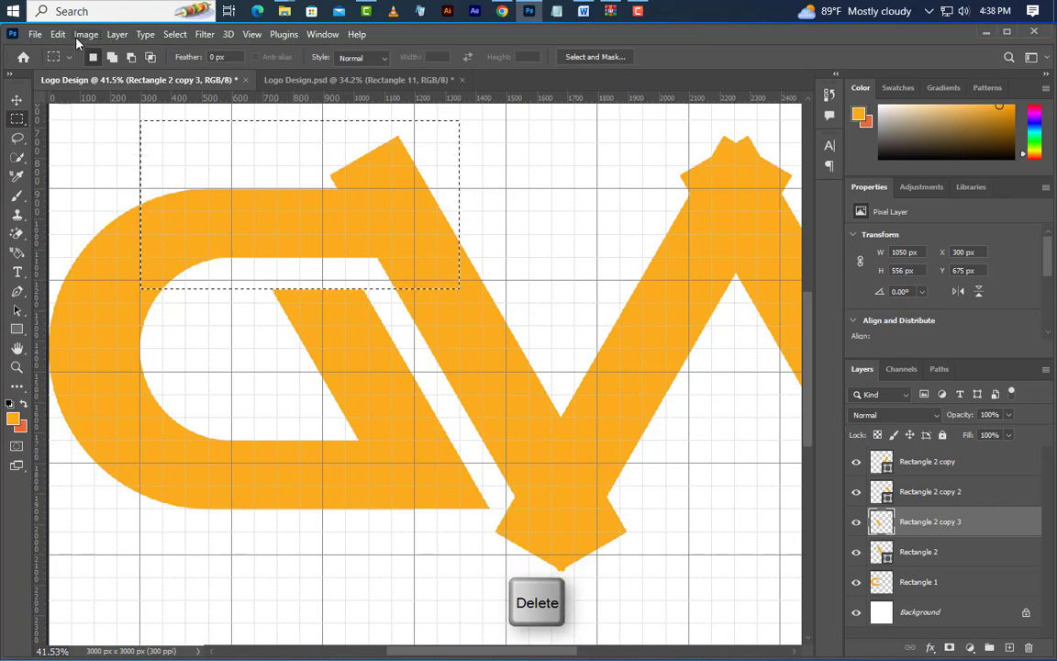
left_click(174, 34)
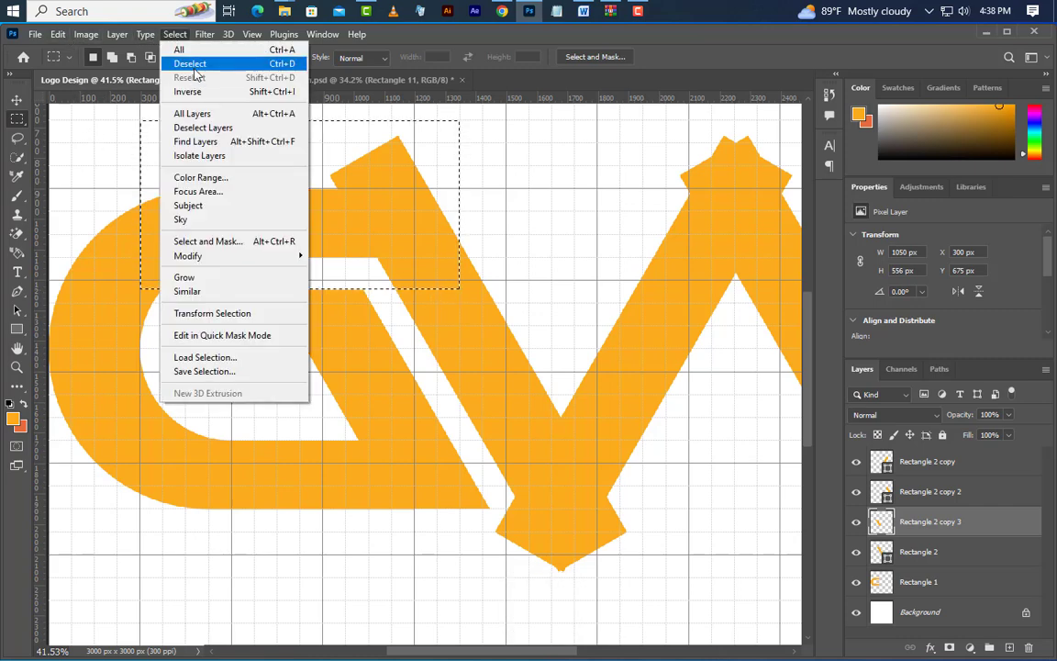
left_click(191, 65)
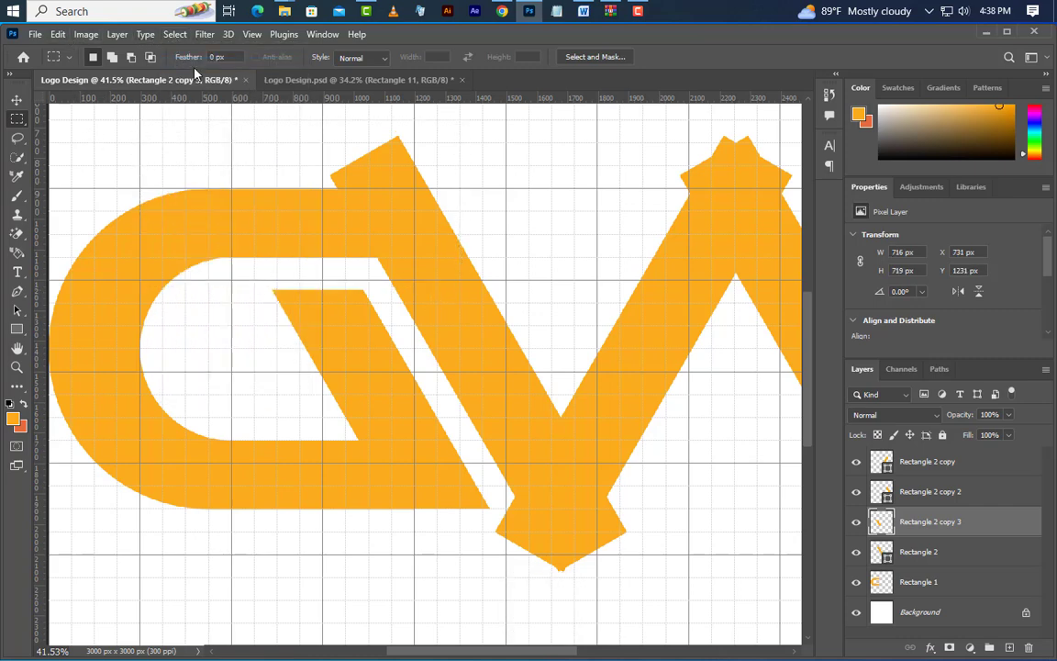
Move the Rectangle 2 layer up the stack, directly below Rectangle 2 copy
left_click(17, 100)
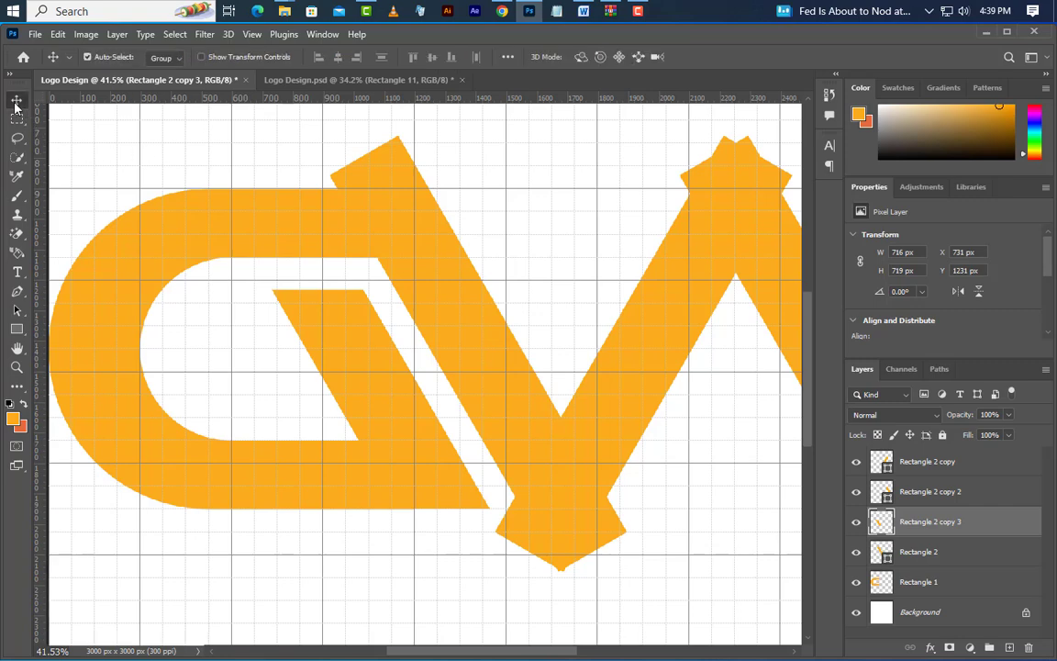
left_click(492, 357)
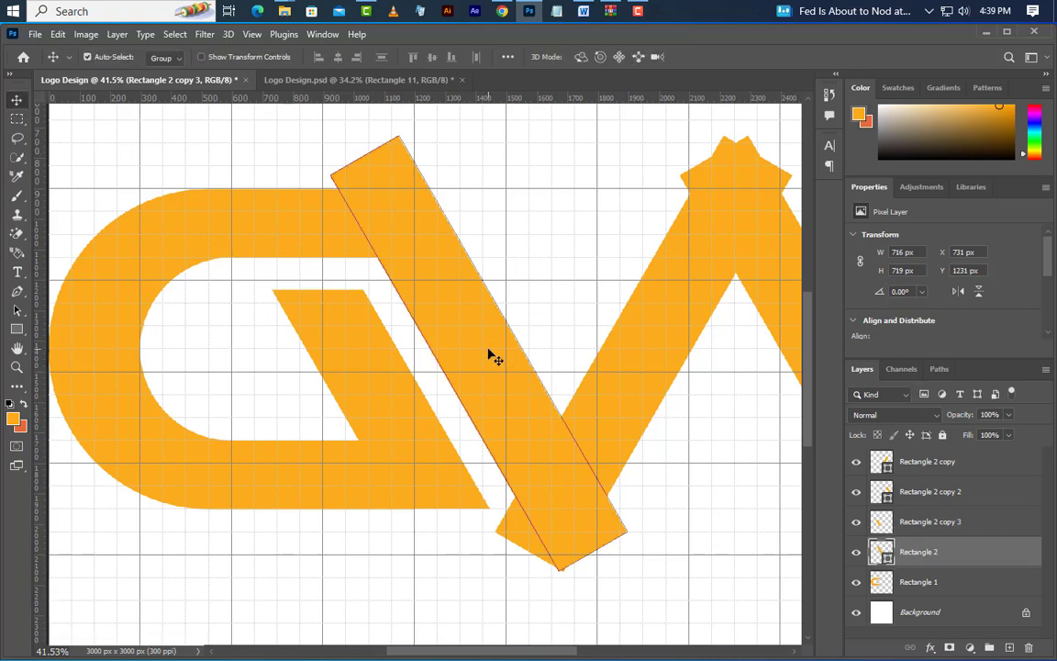
left_click(643, 362)
left_click_drag(979, 554, 981, 476)
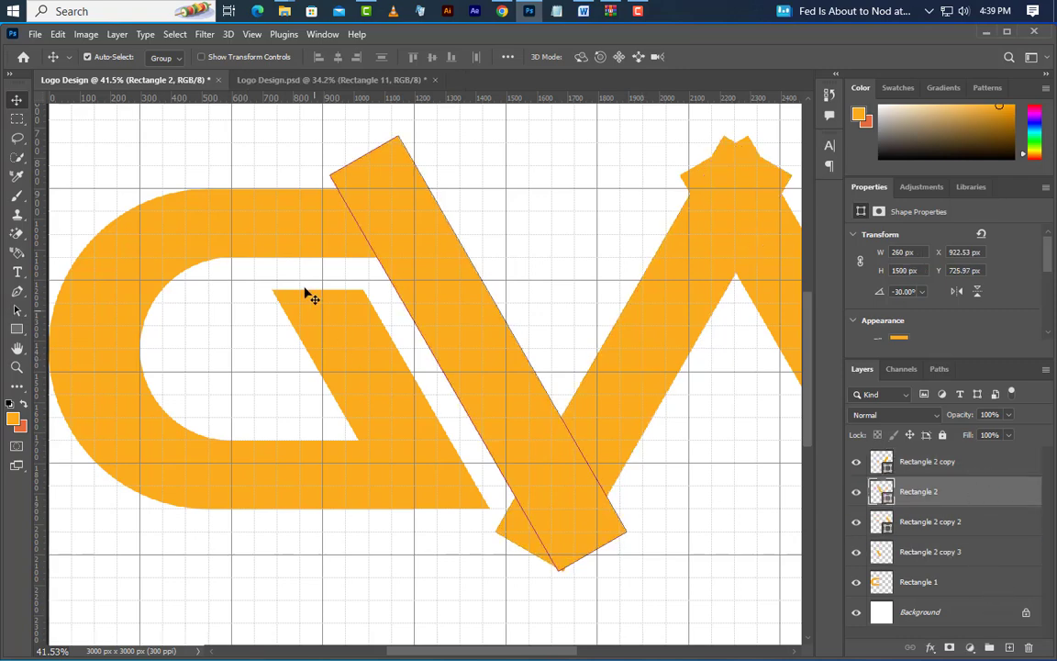
Rasterize the Rectangle 2 layer and delete its upper end above the C's top edge at Y 900 px, using a rectangular selection
left_click(15, 120)
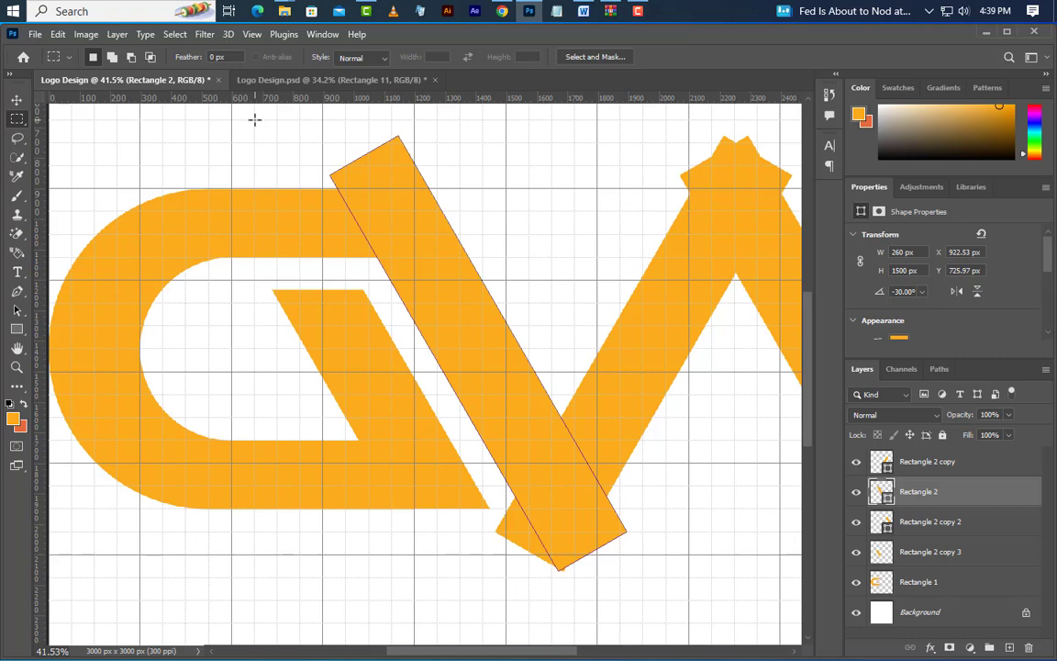
left_click_drag(254, 119, 537, 187)
left_click(537, 187)
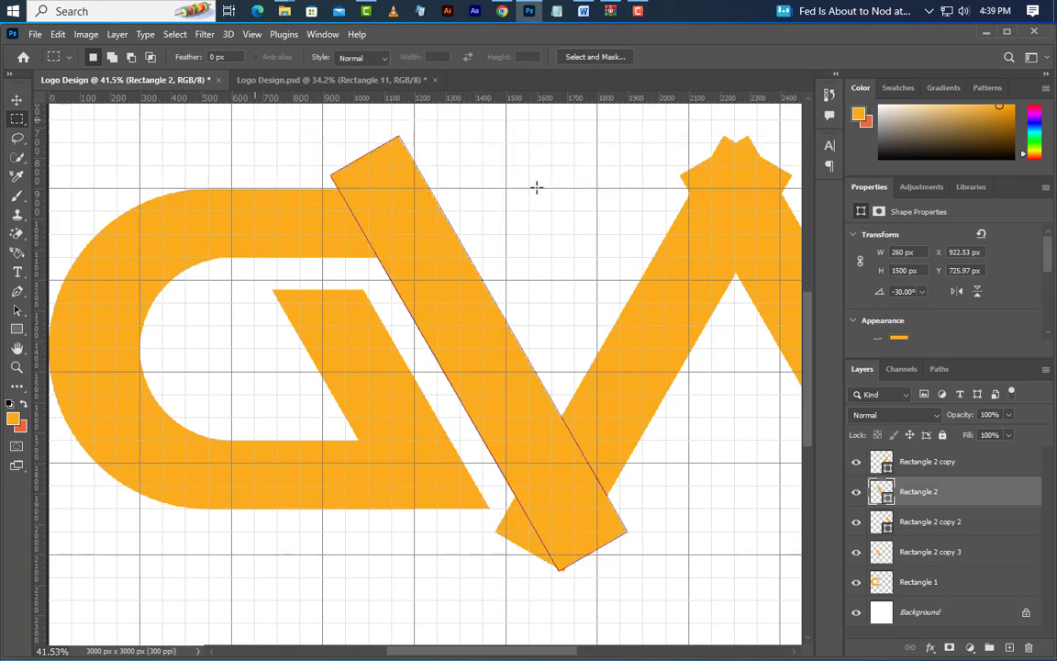
right_click(918, 493)
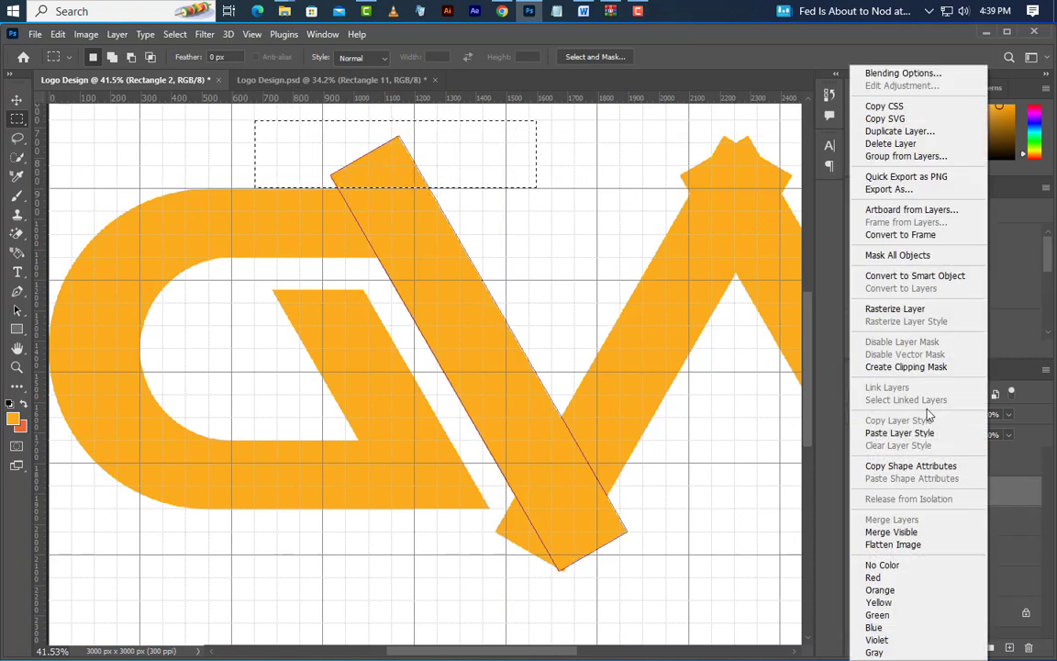
left_click(910, 310)
key("Delete")
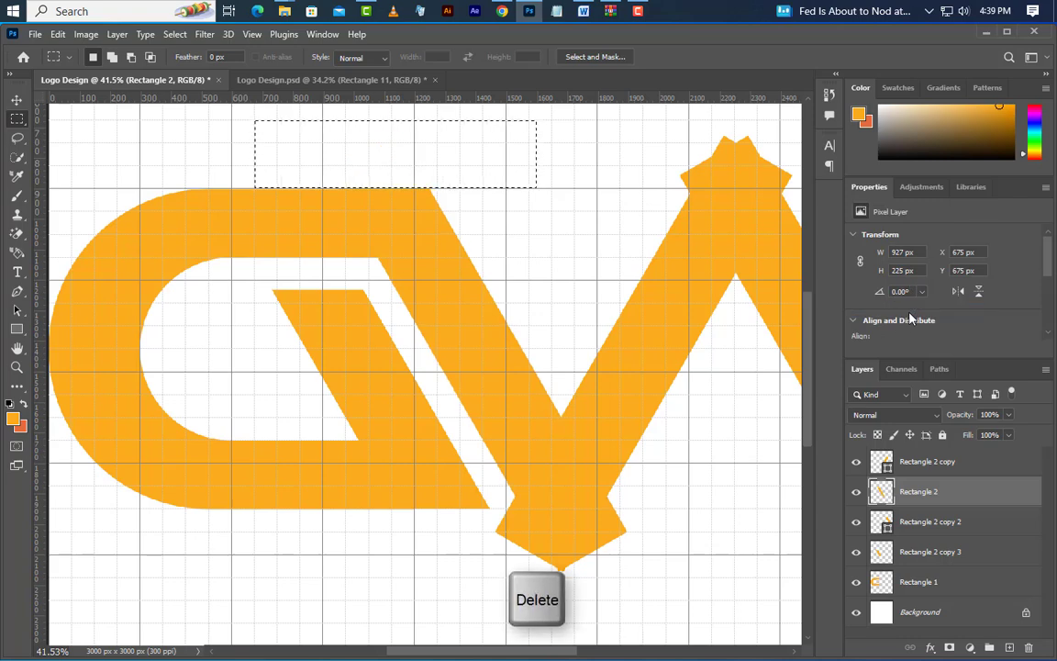
Load the Rectangle 2 layer's outline as a selection and rasterize the Rectangle 2 copy layer
key("ctrl")
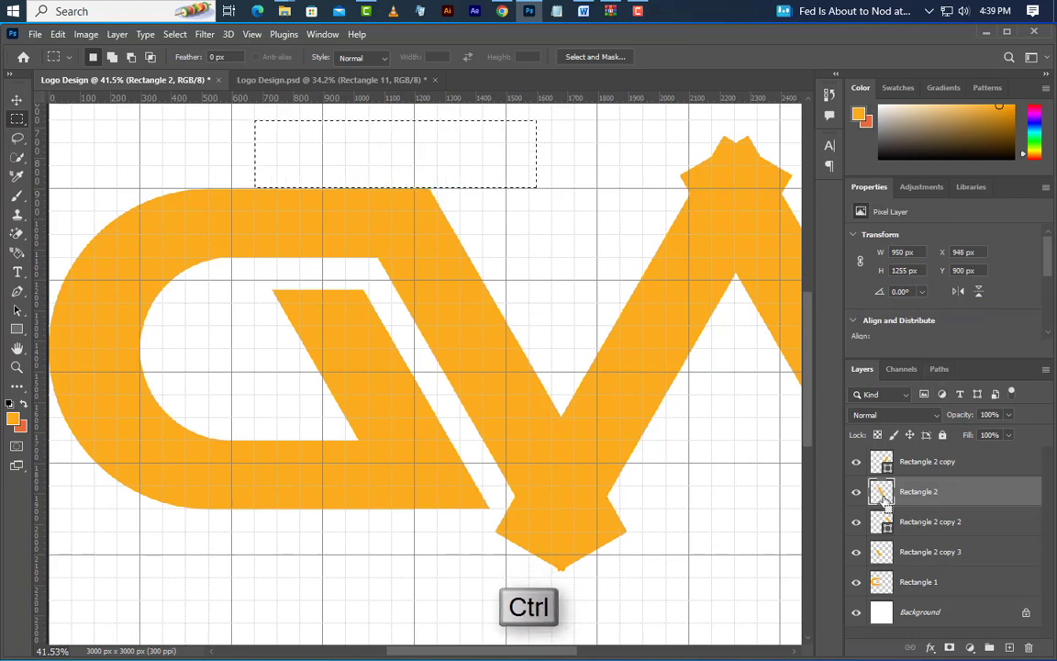
left_click(883, 495, "ctrl")
left_click(968, 466)
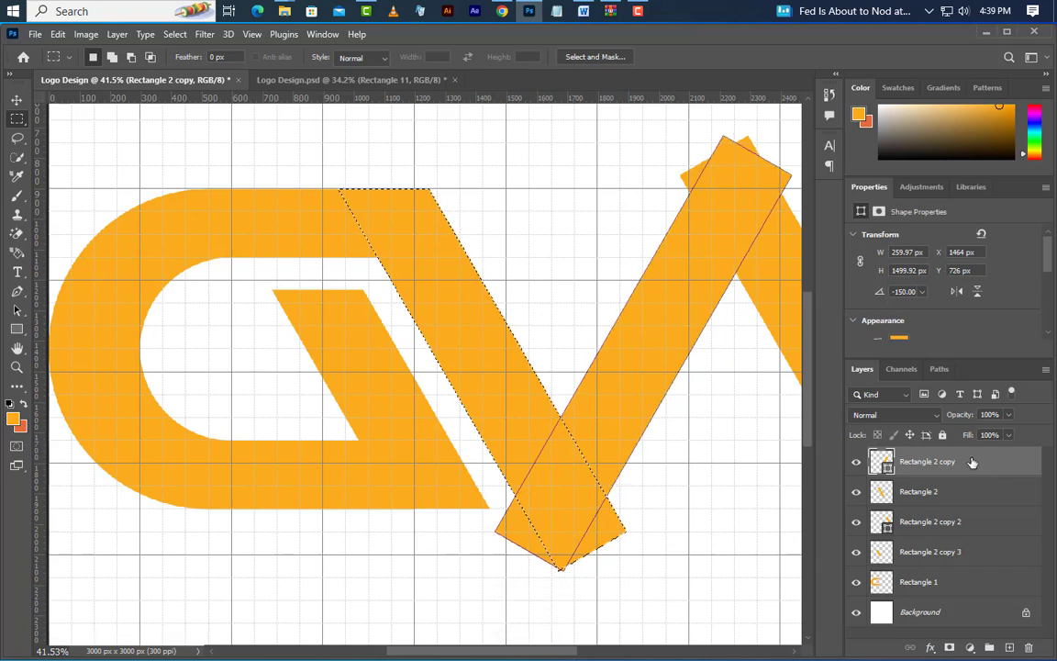
right_click(967, 466)
left_click(878, 309)
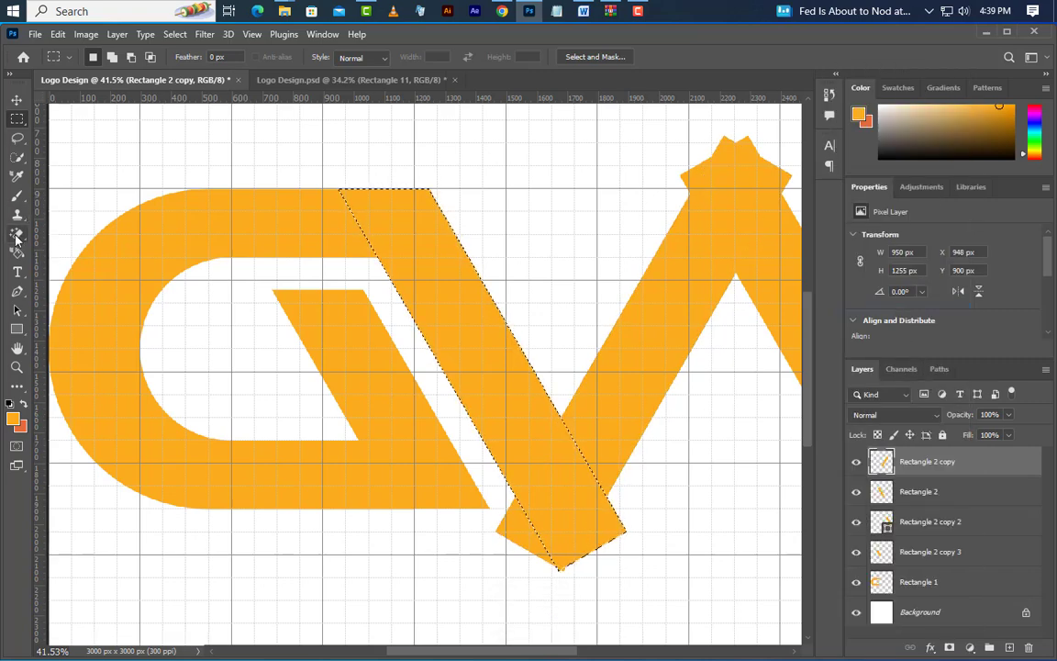
Invert the selection and erase the Rectangle 2 copy bar's protruding lower corner with a hard 400 px eraser
left_click_drag(16, 233, 59, 230)
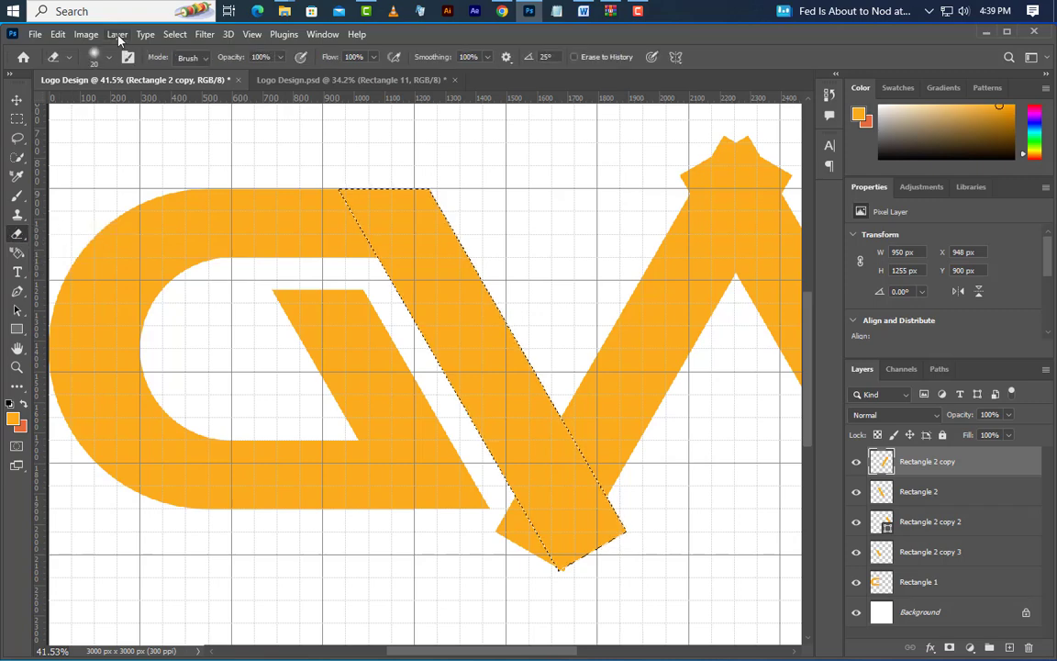
left_click(174, 34)
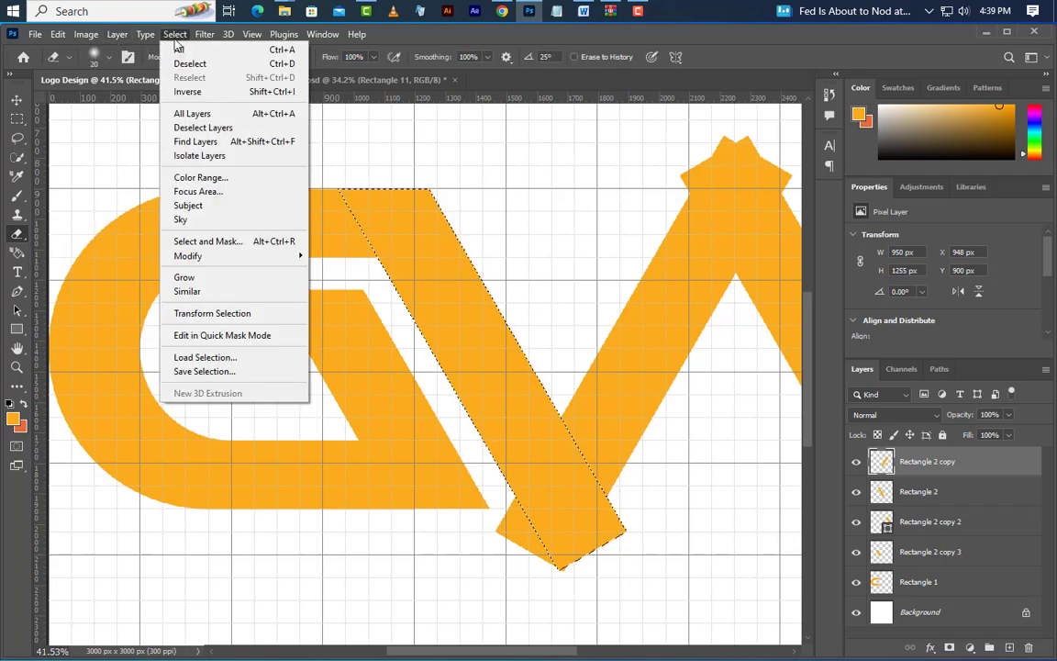
left_click(188, 91)
key("bracketright")
key("bracketright")
key("bracketright")
key("bracketright")
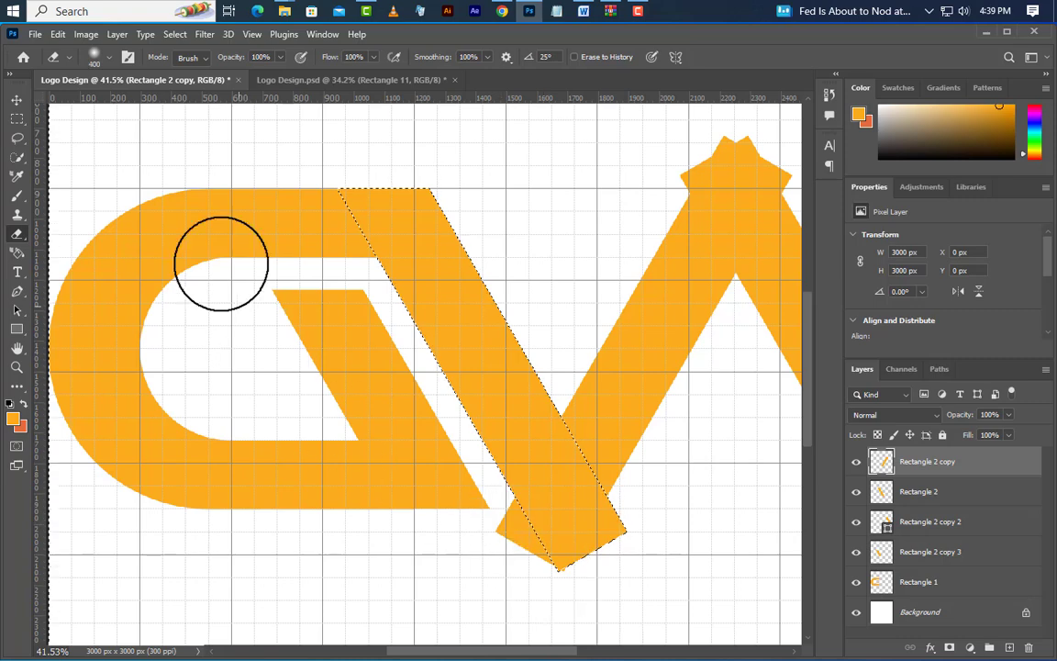
left_click(109, 60)
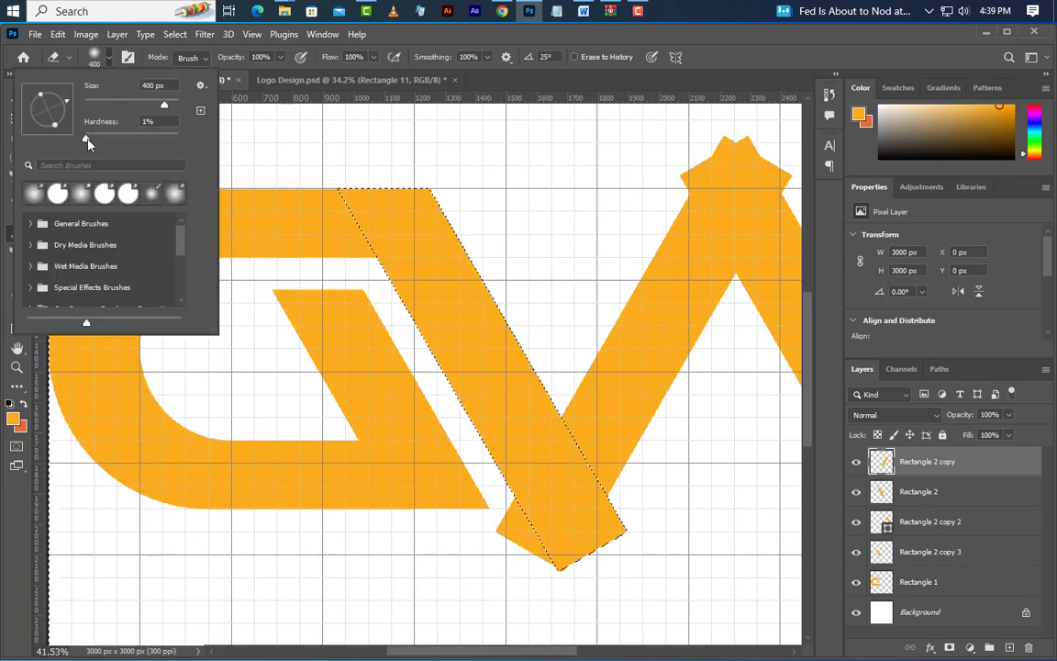
left_click_drag(87, 142, 179, 139)
left_click_drag(471, 536, 583, 628)
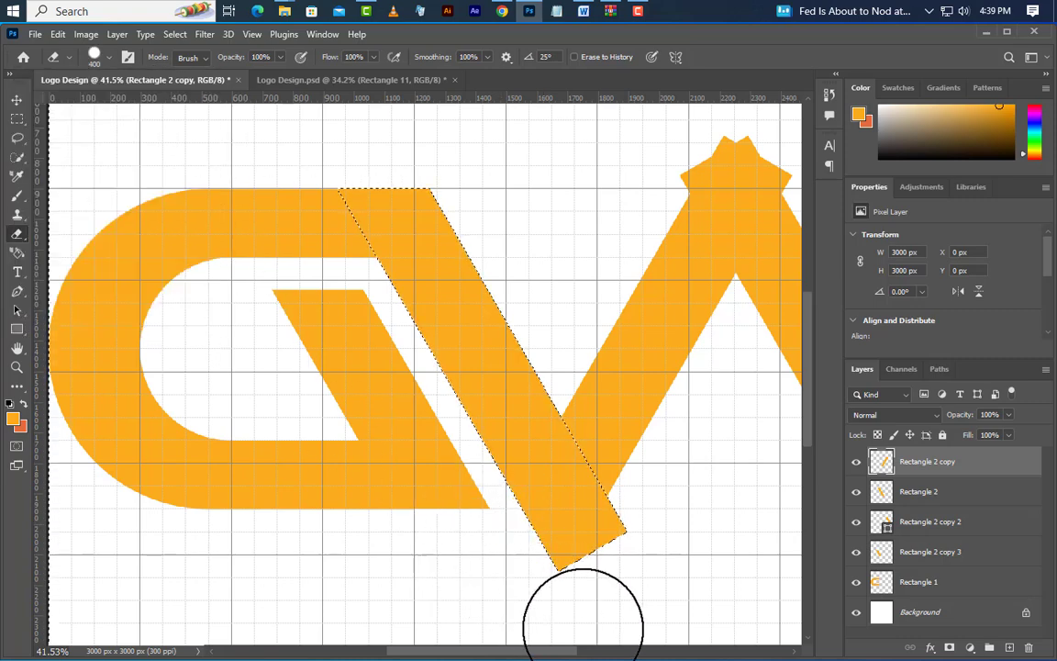
Load the Rectangle 2 copy layer's outline, invert it, erase the Rectangle 2 bar's lower corner outside it, and deselect
left_click(881, 463, "ctrl")
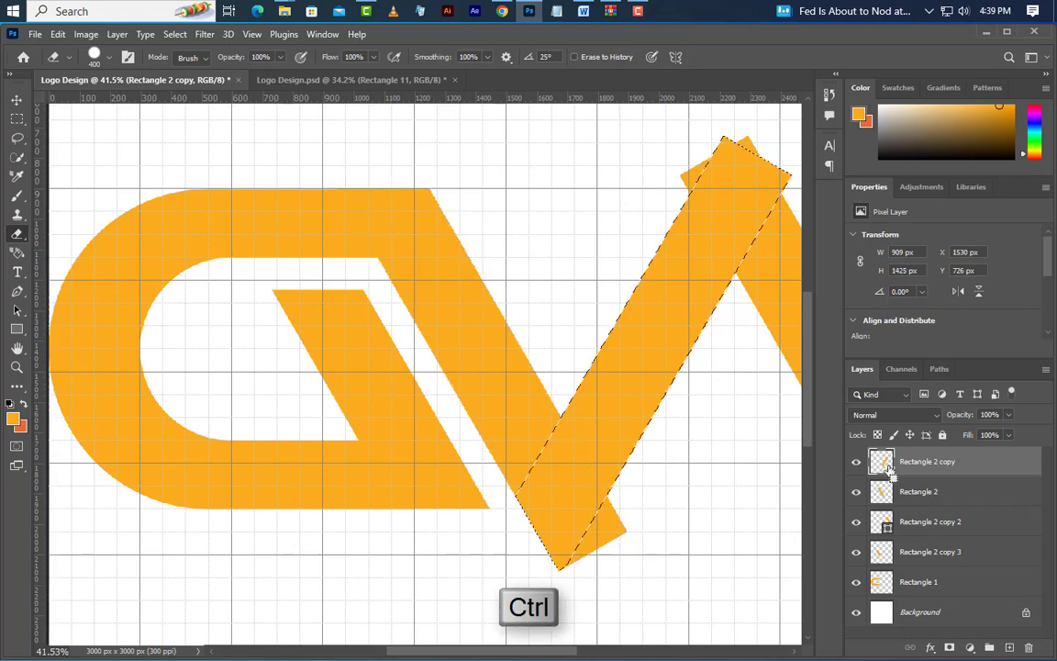
left_click(923, 492)
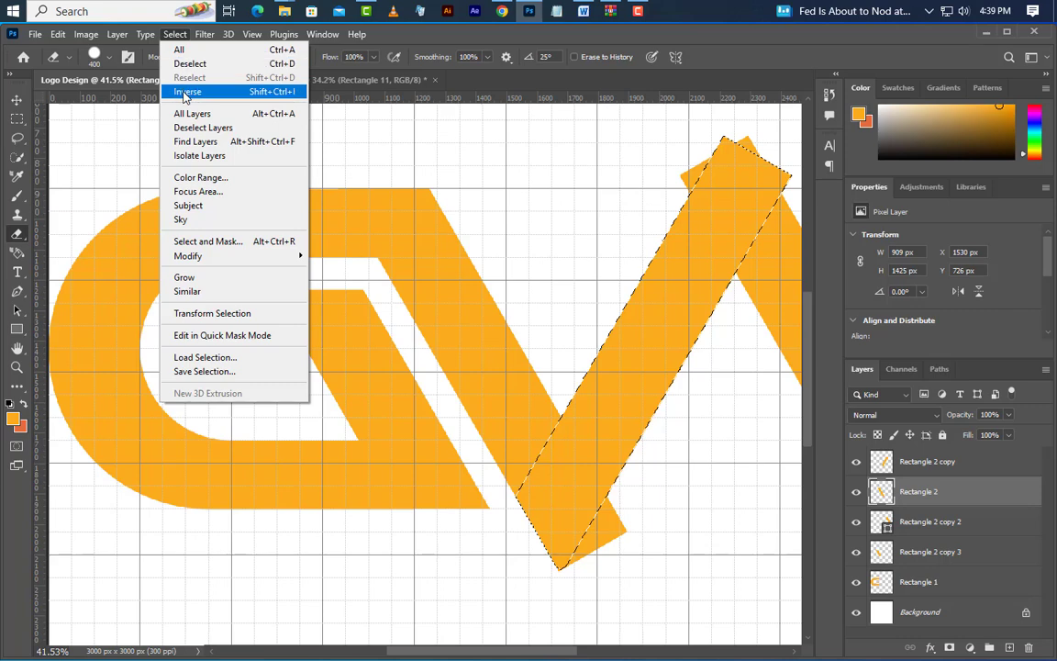
left_click(184, 96)
left_click_drag(640, 519, 503, 608)
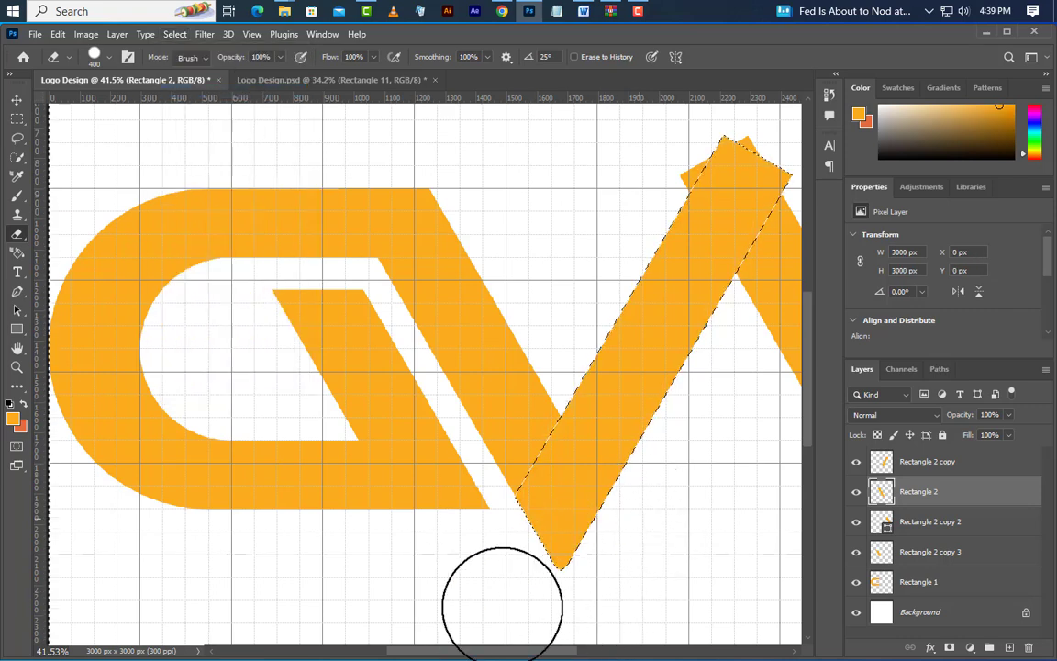
key("m")
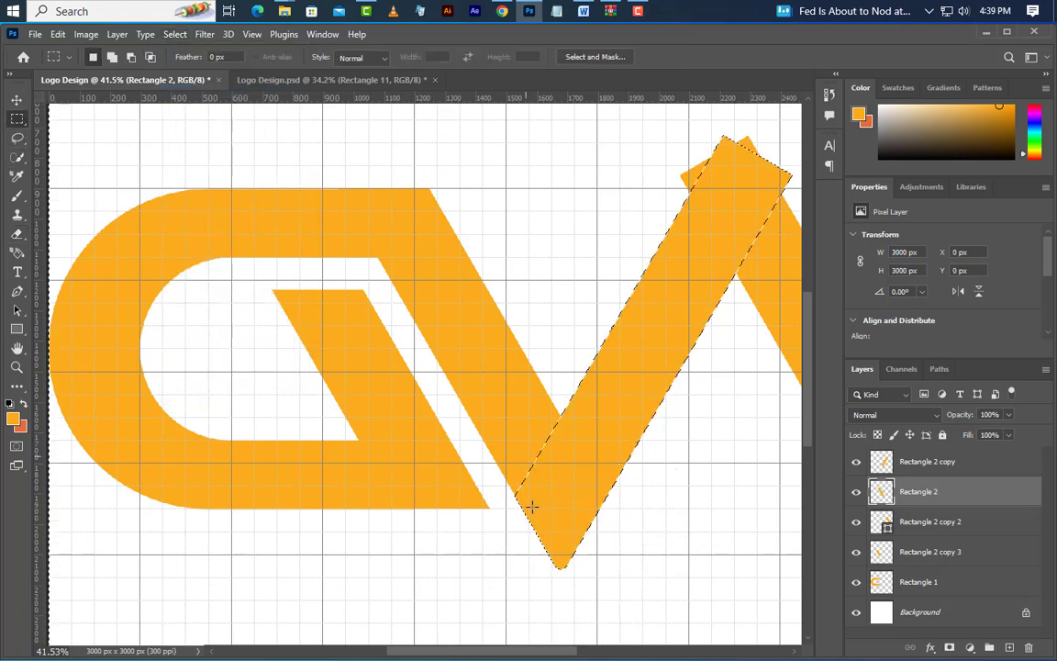
key("ctrl+d")
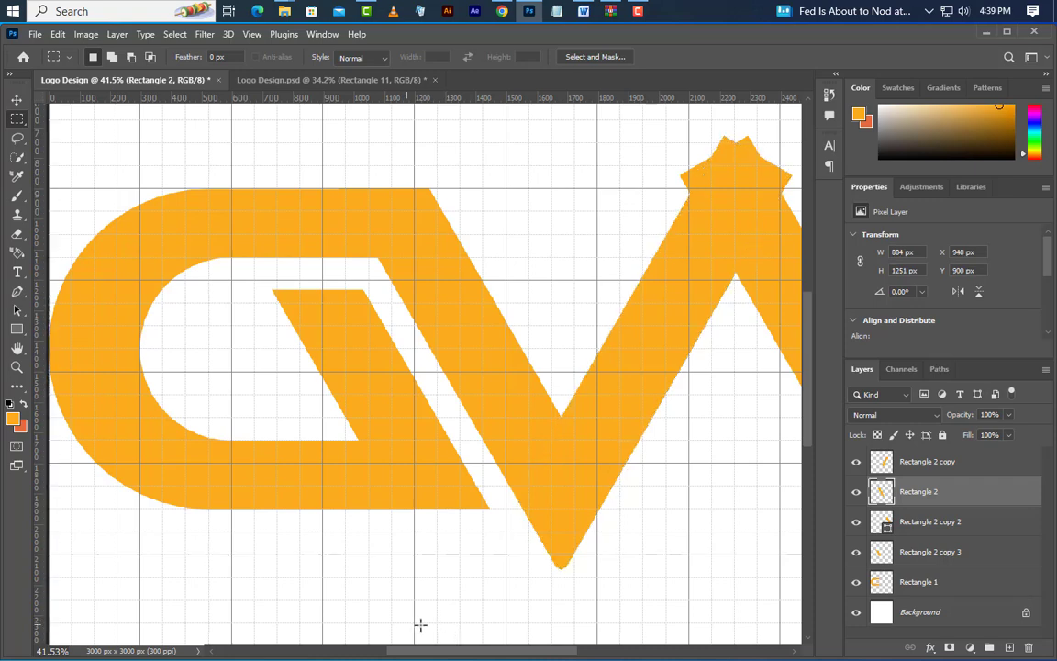
Delete the V's lower tip below Y 1950 px on both the Rectangle 2 and Rectangle 2 copy layers, and deselect
left_click_drag(460, 623, 642, 509)
key("Delete")
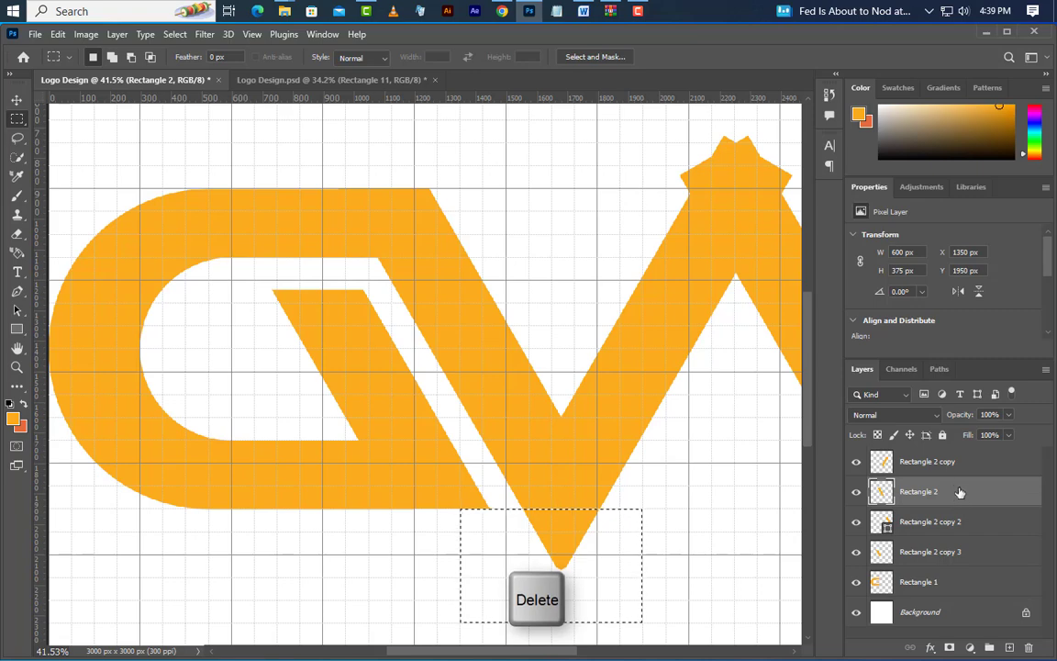
left_click(954, 461)
key("Delete")
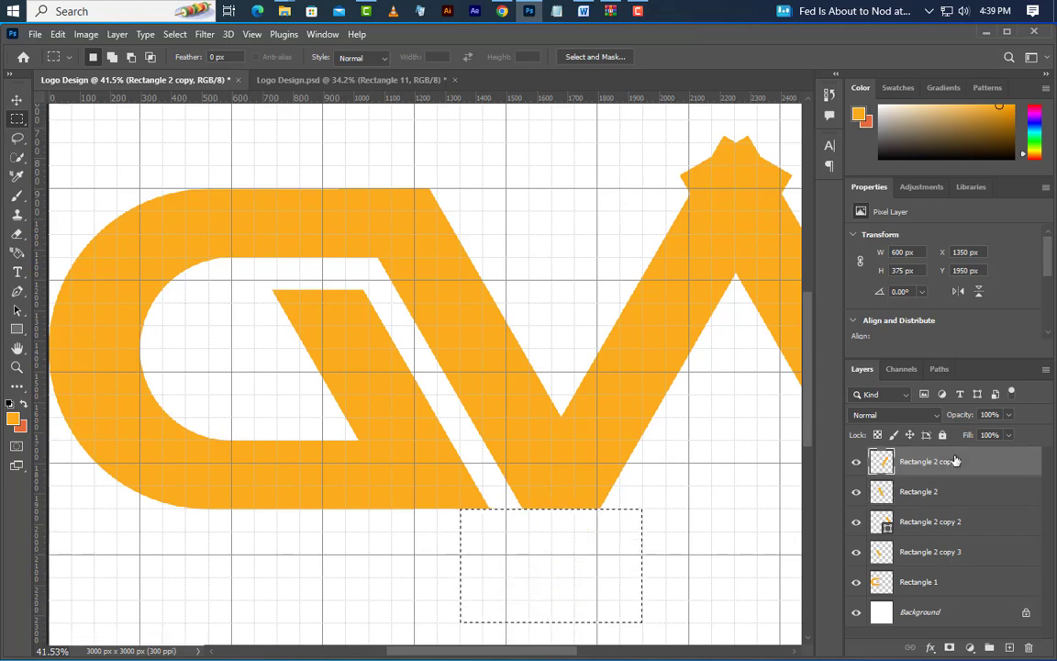
left_click(174, 34)
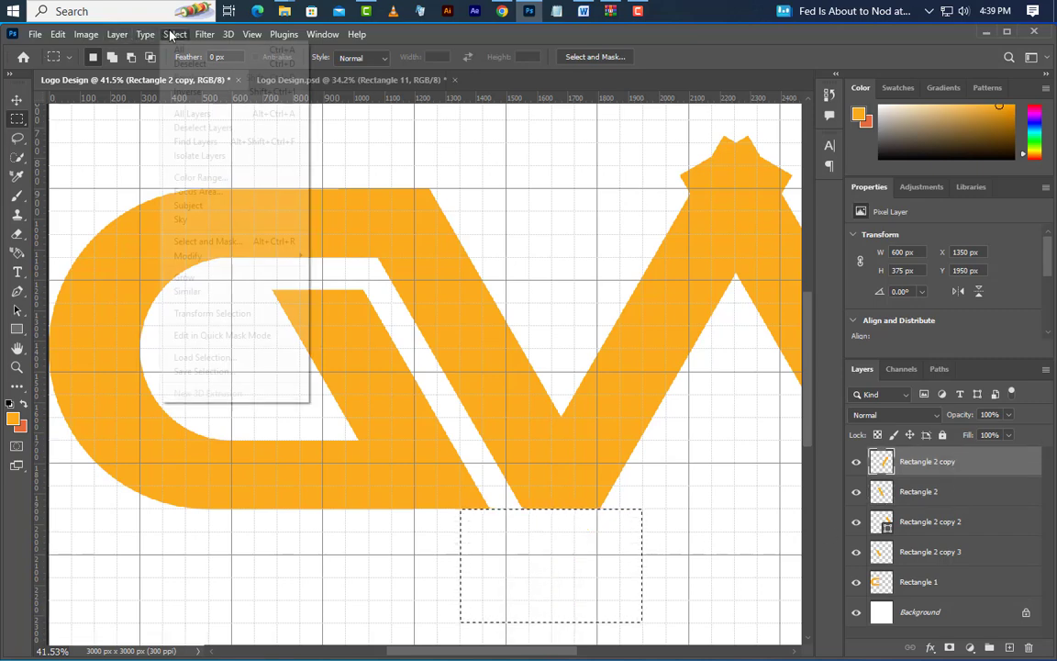
left_click(187, 64)
key("v")
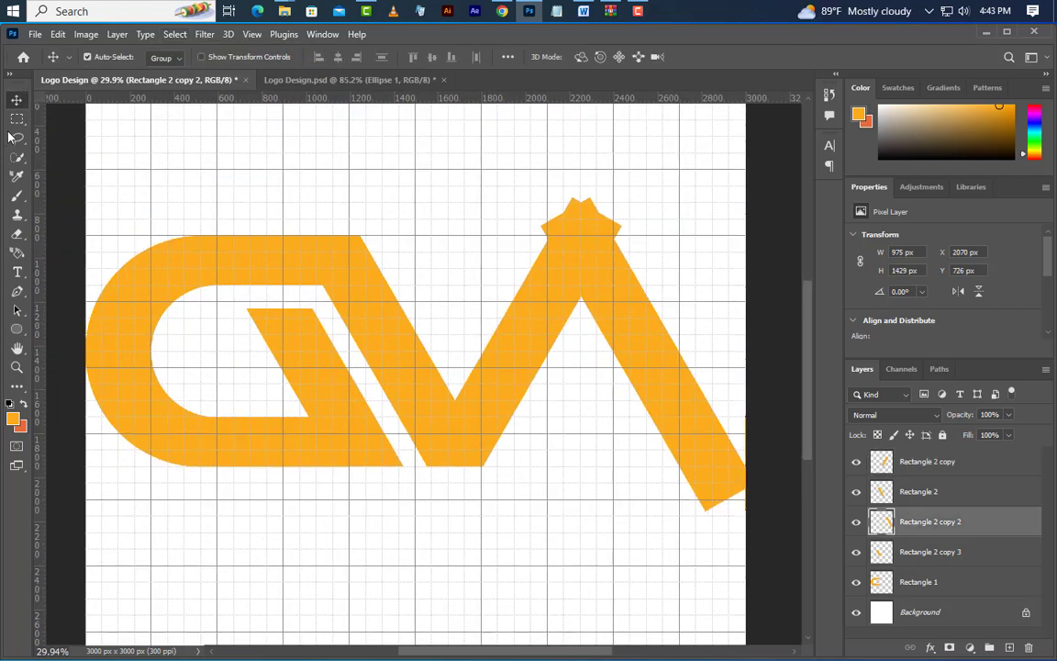
Delete the lower end of the Rectangle 2 copy 2 bar below Y 1950 px using a rectangular selection, and deselect
left_click(17, 119)
left_click_drag(485, 568, 763, 465)
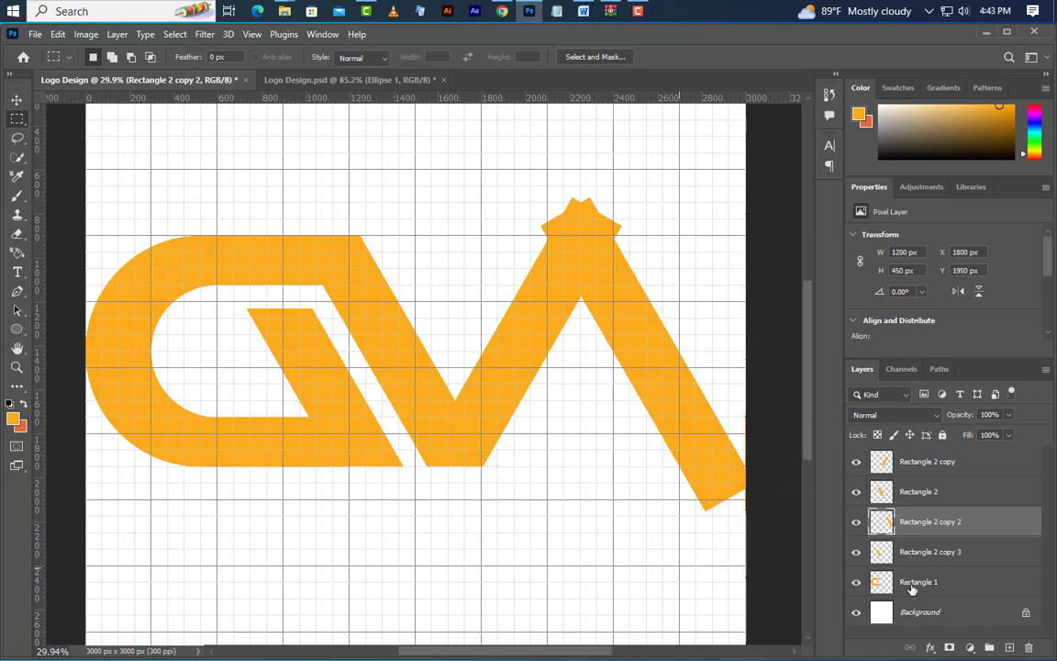
key("Delete")
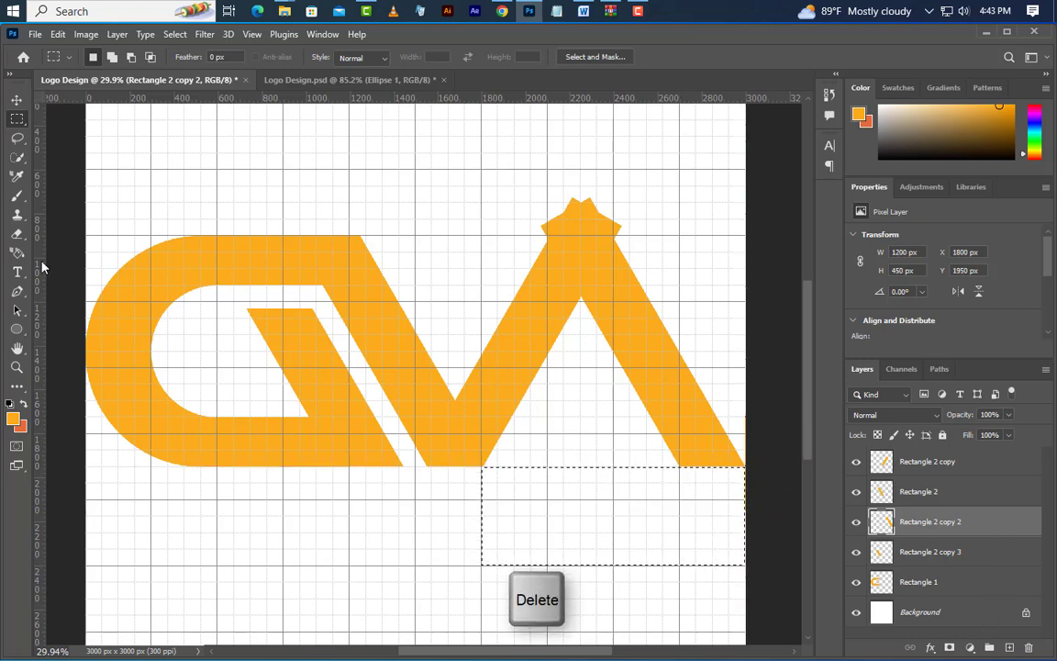
left_click(175, 34)
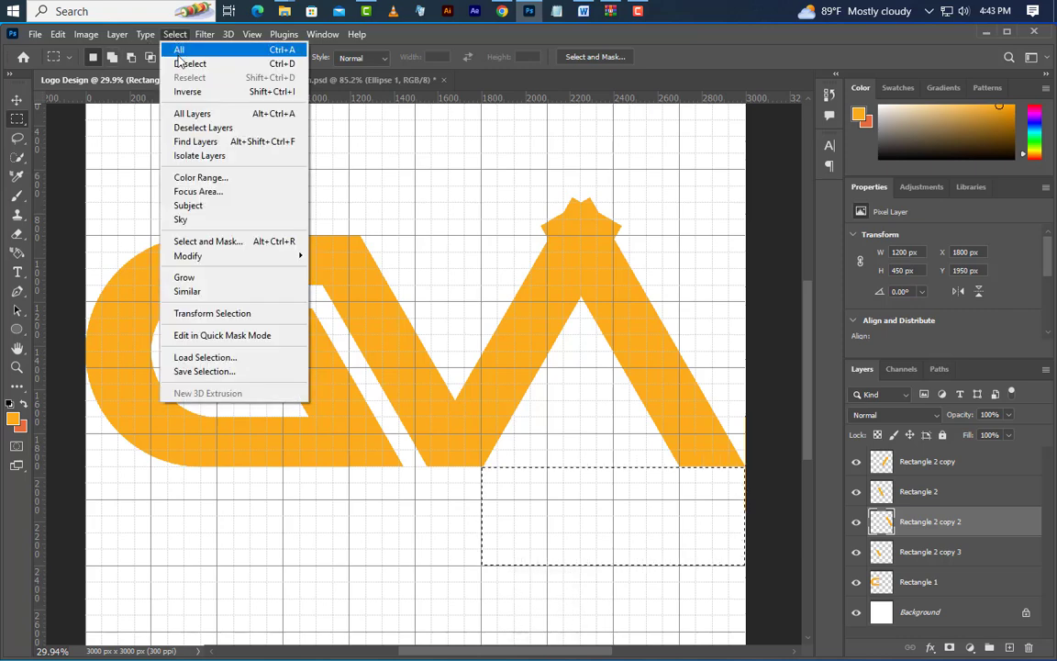
left_click(179, 65)
Draw a 300 px circle over the junction of the two upper bars and move its top edge to Y 900 px
scroll(679, 335, "up", 5)
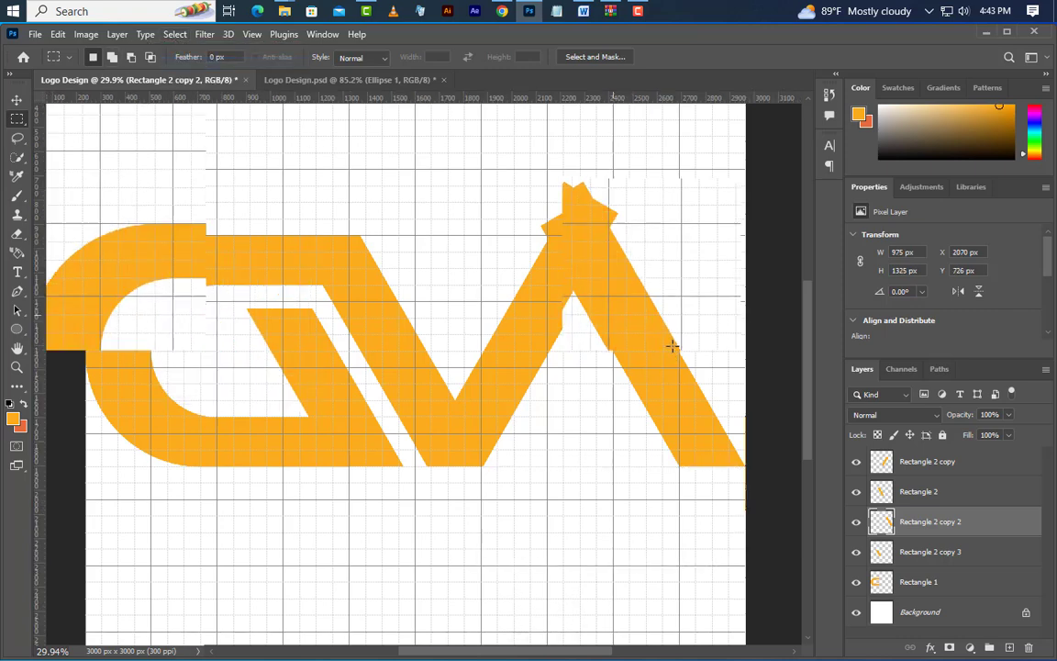
scroll(694, 320, "up", 1)
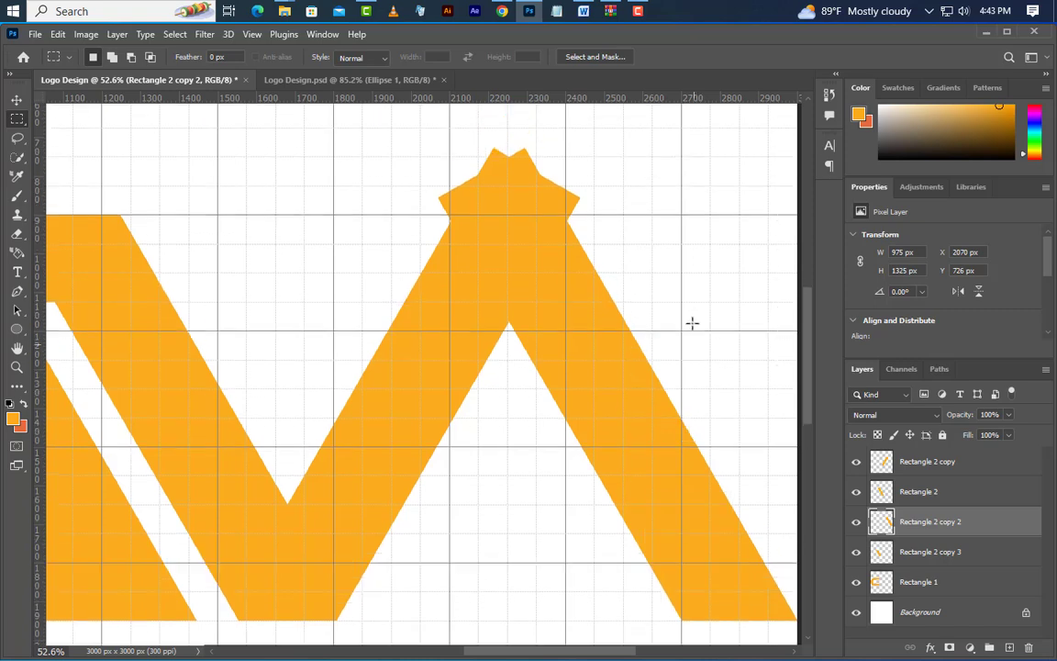
left_click(16, 329)
right_click(17, 329)
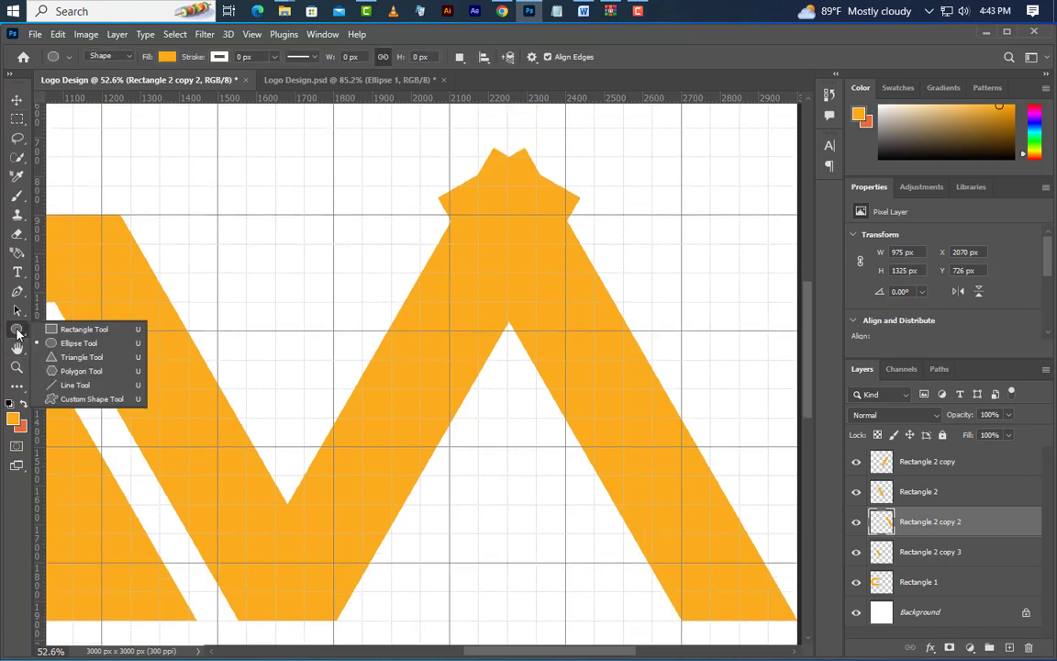
left_click(82, 344)
left_click_drag(449, 250, 562, 380)
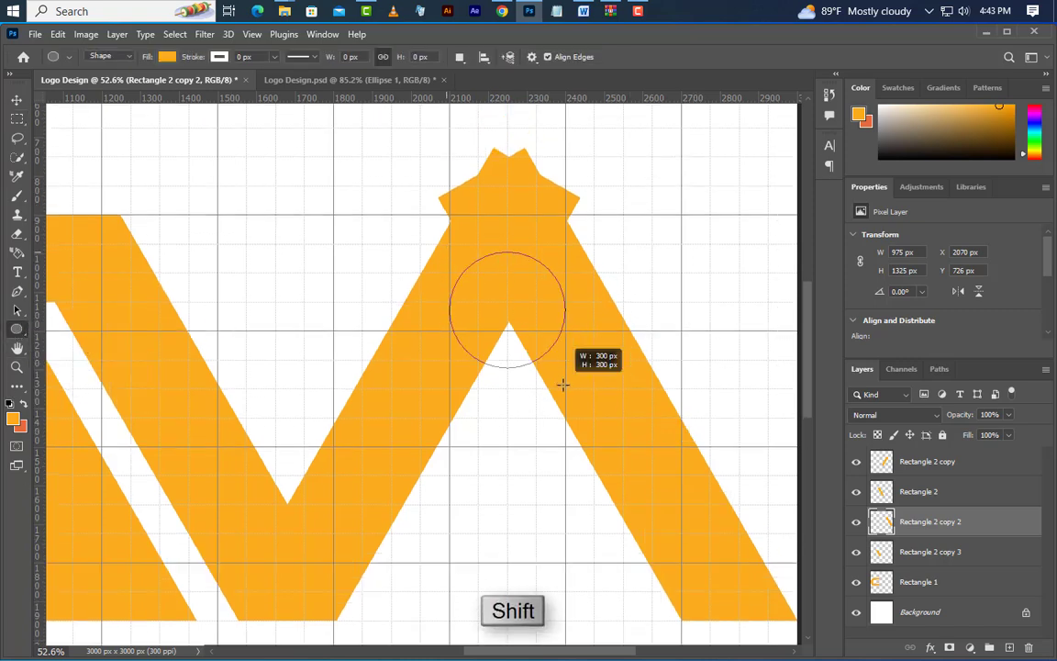
right_click(498, 315)
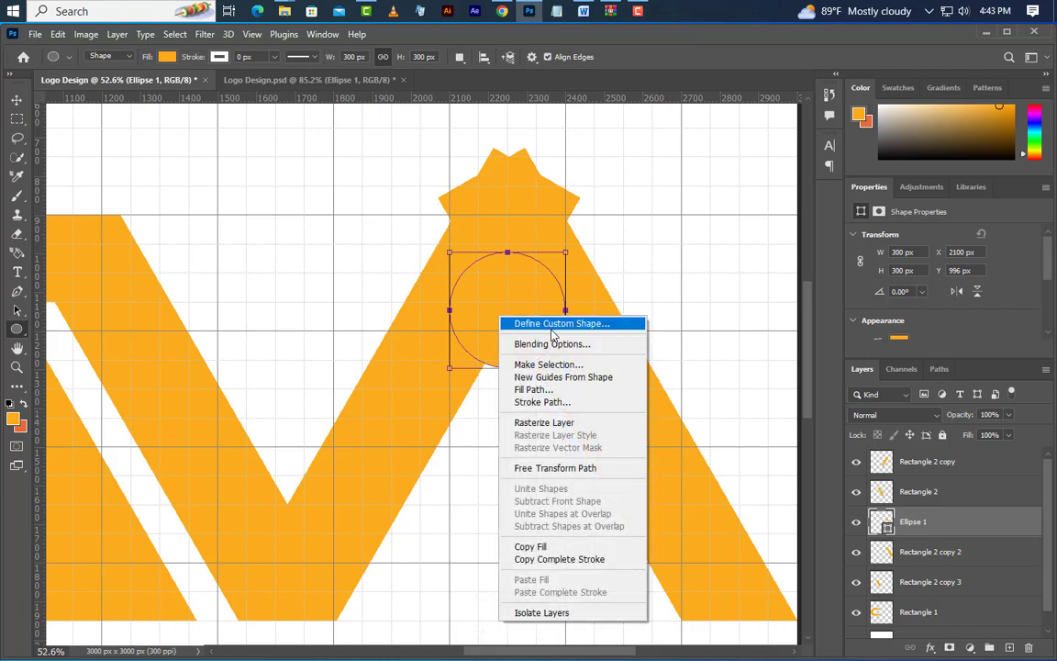
left_click(571, 469)
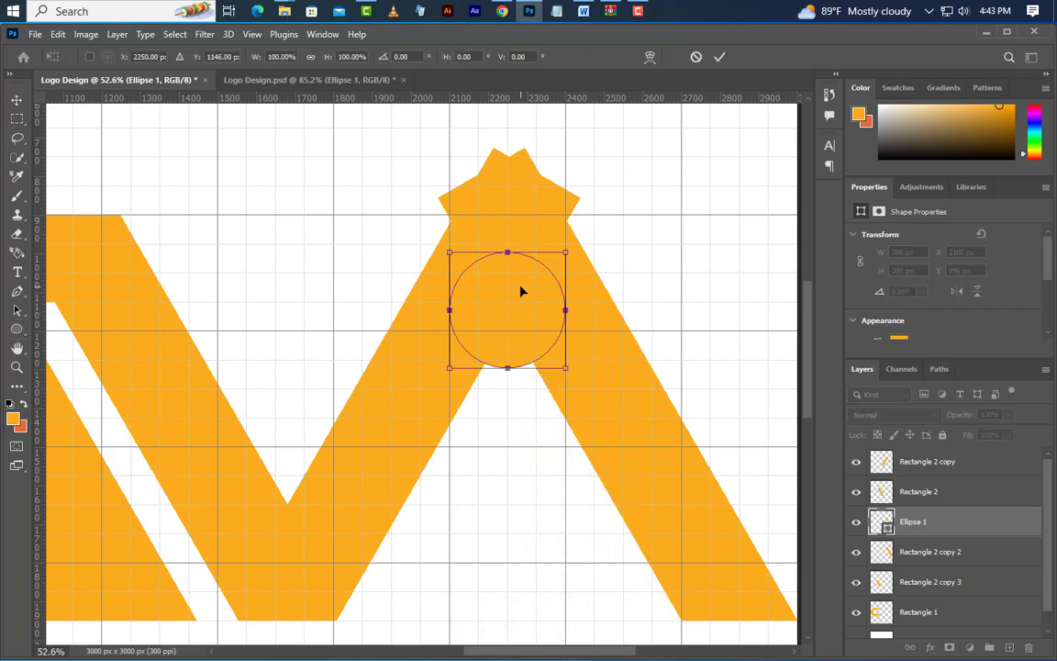
left_click_drag(519, 291, 523, 259)
Scale the circle to 162.83% with its top edge kept at Y 900 px, and shift its centre to X 2254 px
scroll(539, 268, "up", 5)
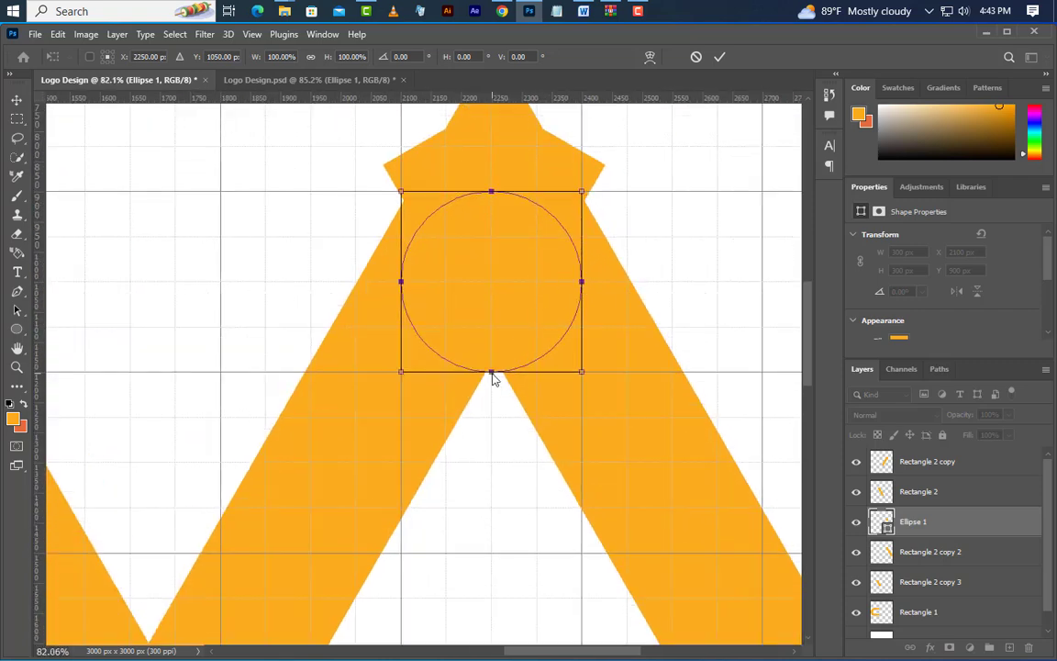
left_click_drag(491, 376, 491, 456)
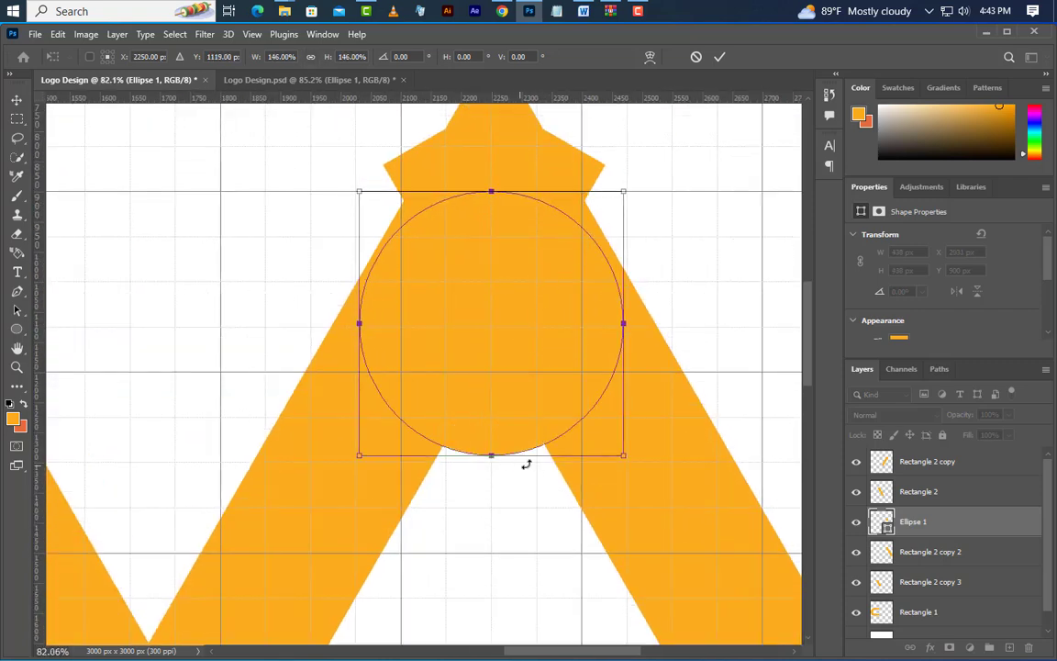
key("Right")
key("Right")
key("Right")
key("Right")
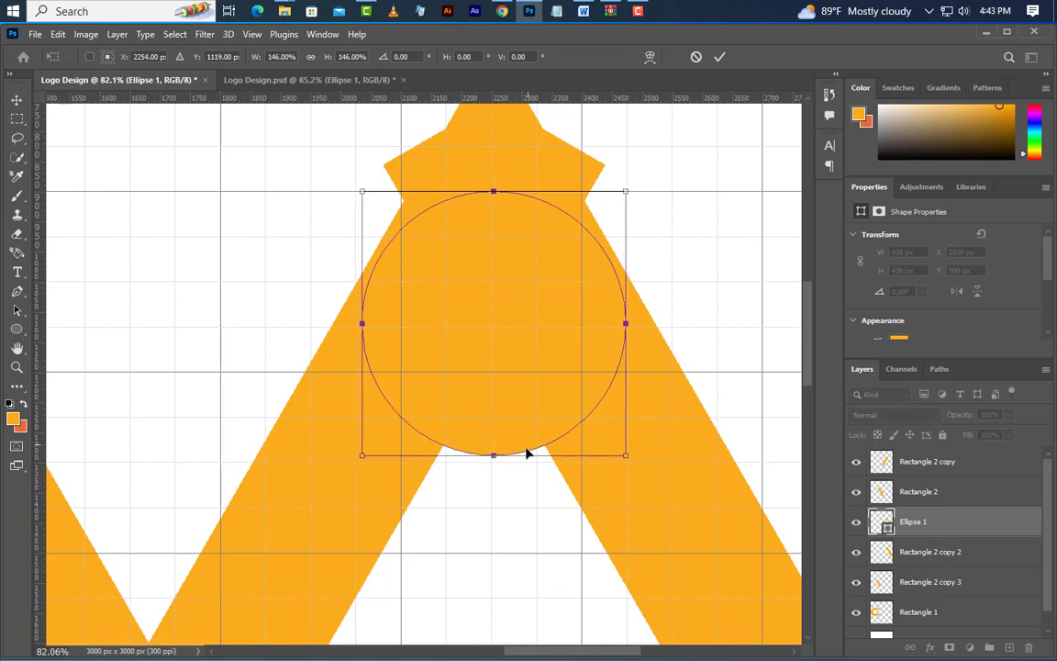
left_click_drag(494, 457, 494, 484)
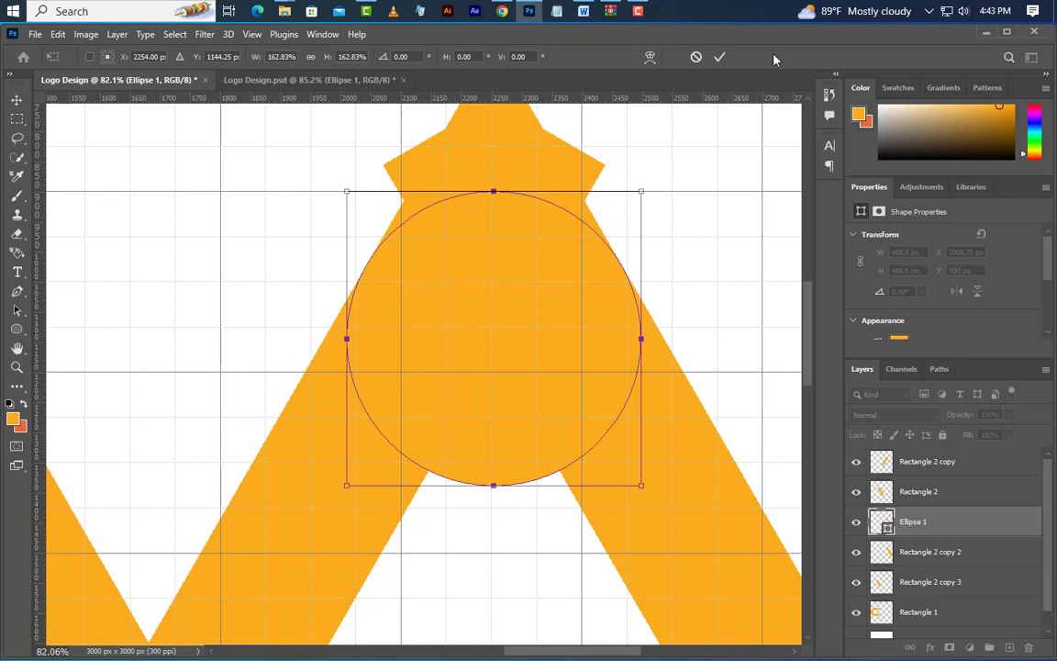
key("Return")
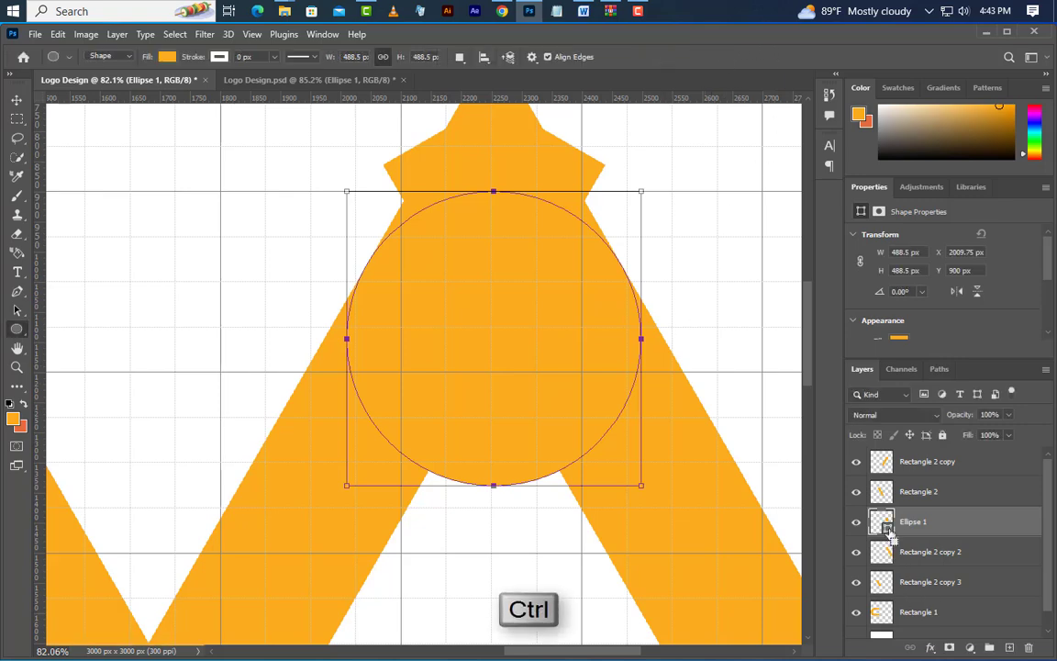
Load the circle's outline as a selection, delete the Ellipse 1 layer, and invert the selection
key("ctrl+Return")
left_click_drag(1018, 531, 1029, 648)
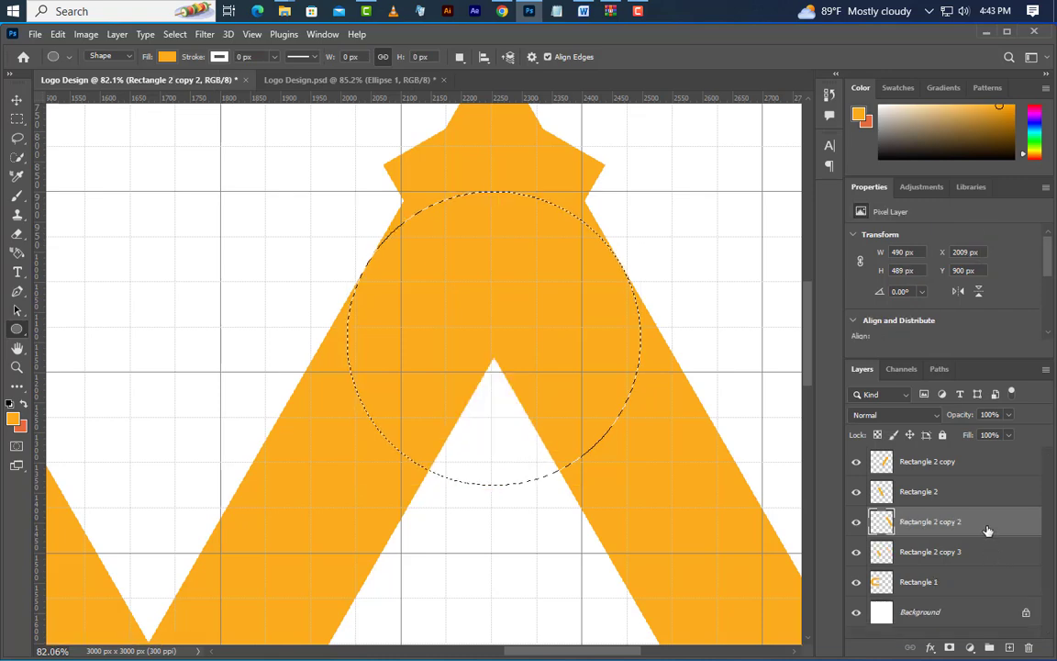
left_click(176, 34)
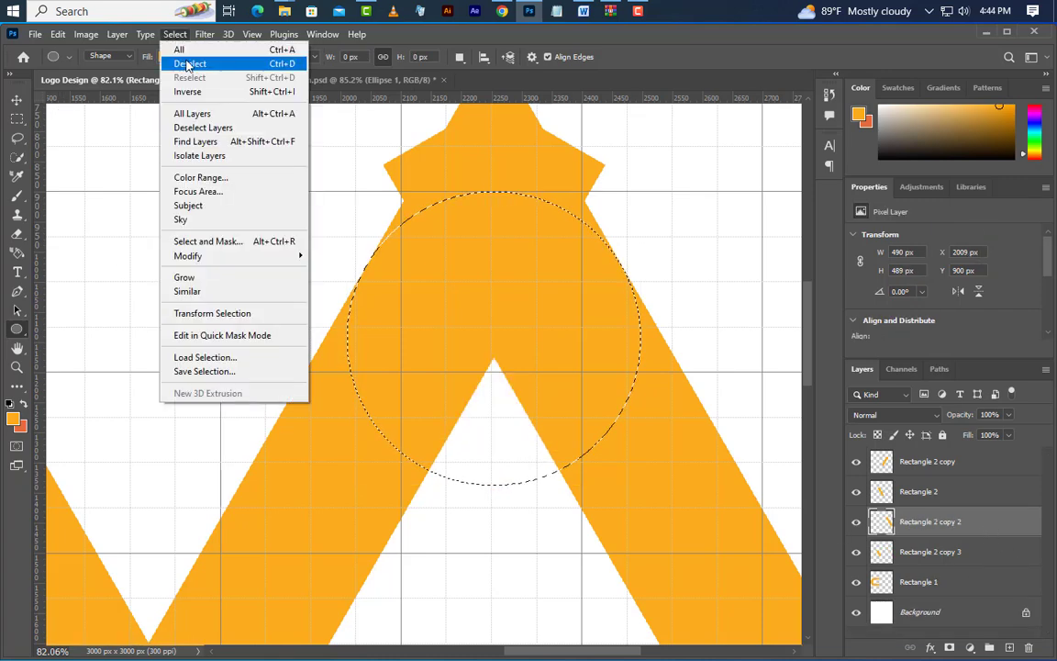
left_click(188, 92)
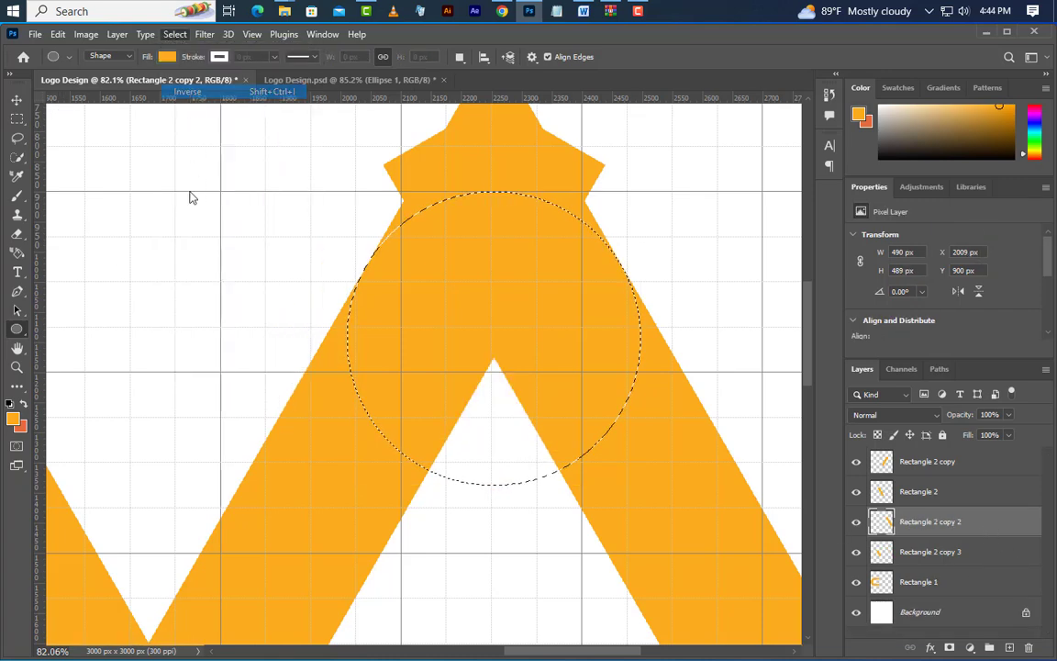
Erase the upper ends of the Rectangle 2 copy 2 and Rectangle 2 copy bars outside the circle to round the peak
left_click(17, 233)
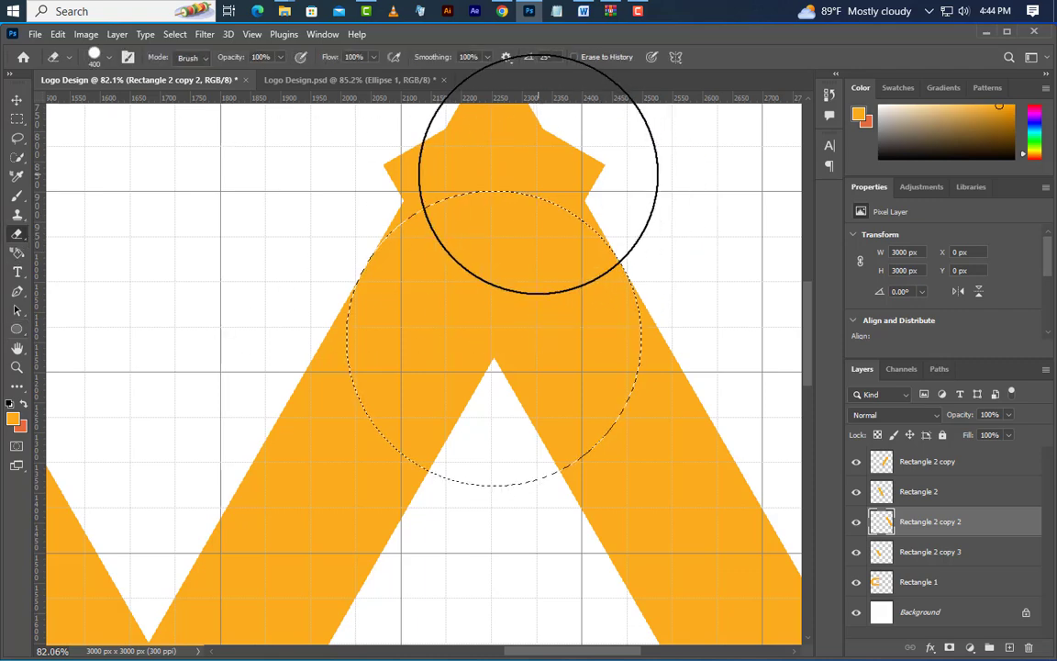
left_click_drag(538, 175, 472, 161)
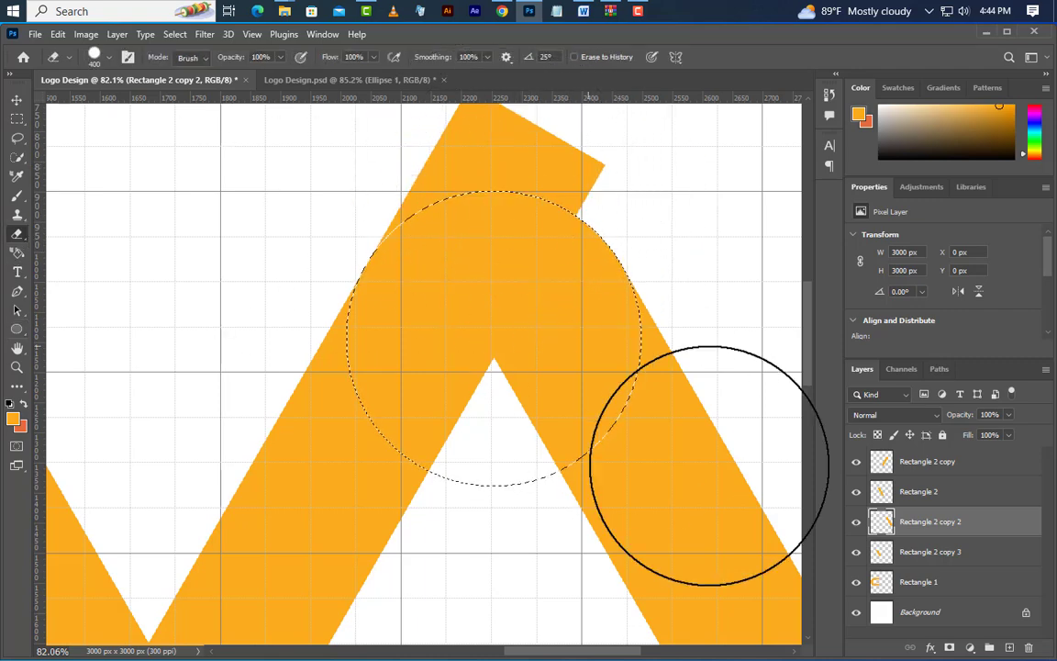
left_click(858, 467)
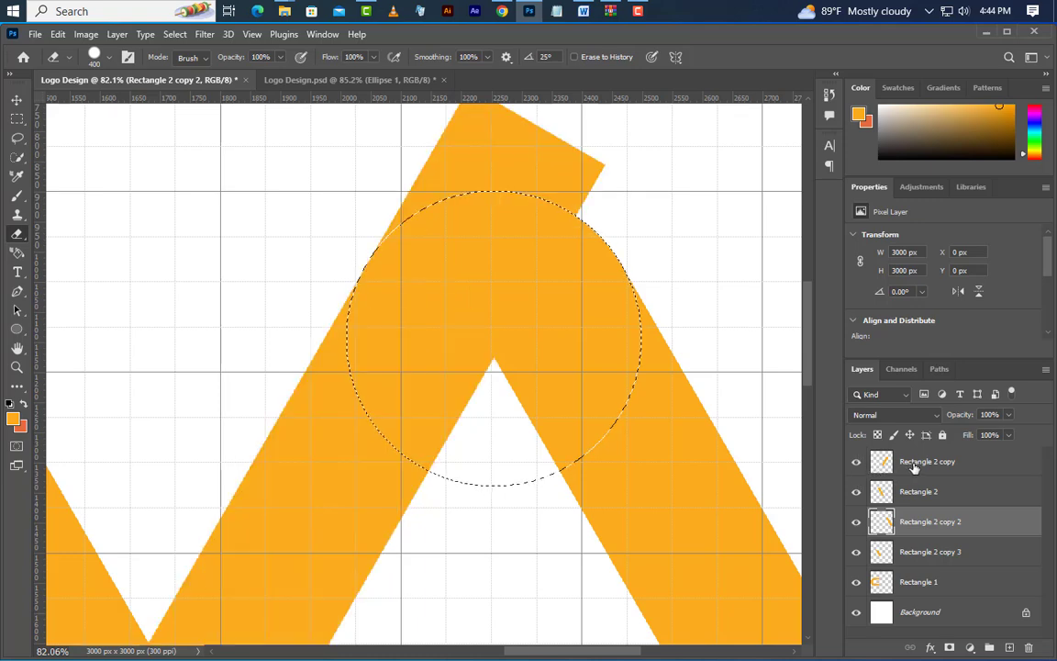
left_click(913, 464)
mouse_move(439, 147)
left_mouse_down()
mouse_move(483, 170)
mouse_move(522, 186)
mouse_move(515, 276)
left_mouse_up()
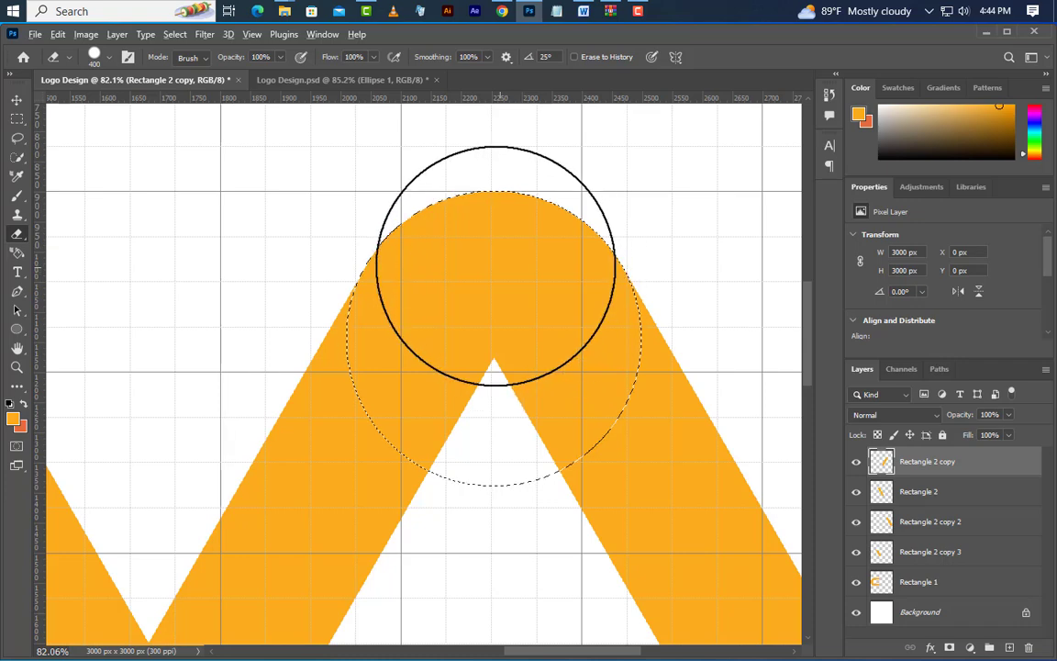
Clear the inverted circle selection around the rounded peak
scroll(496, 260, "down", 3)
scroll(506, 266, "down", 4)
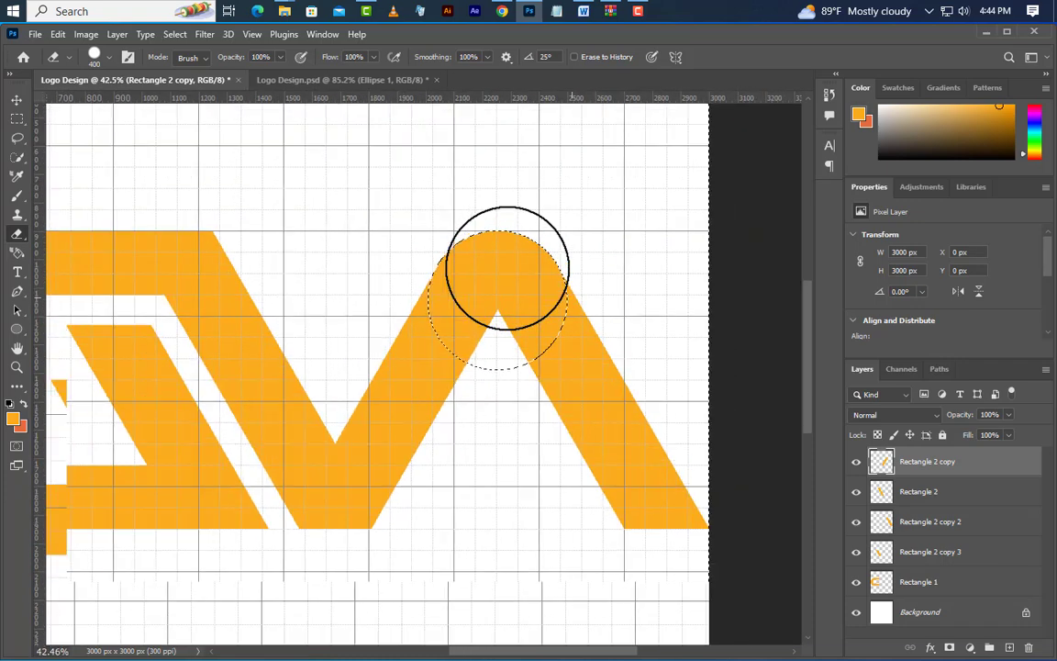
left_click(174, 34)
left_click(190, 65)
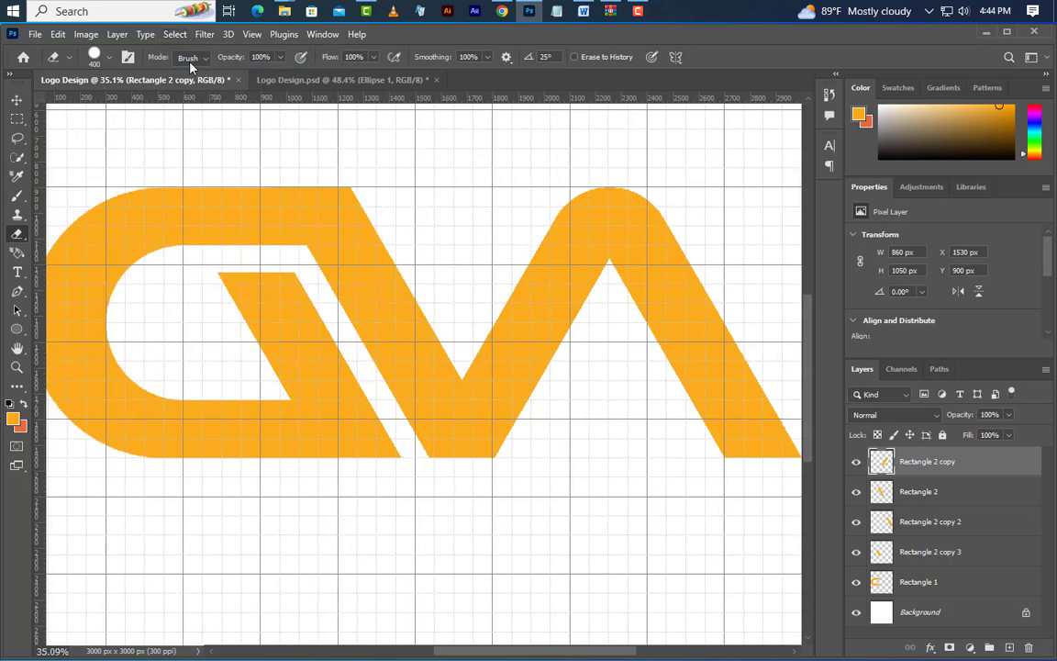
left_click(15, 99)
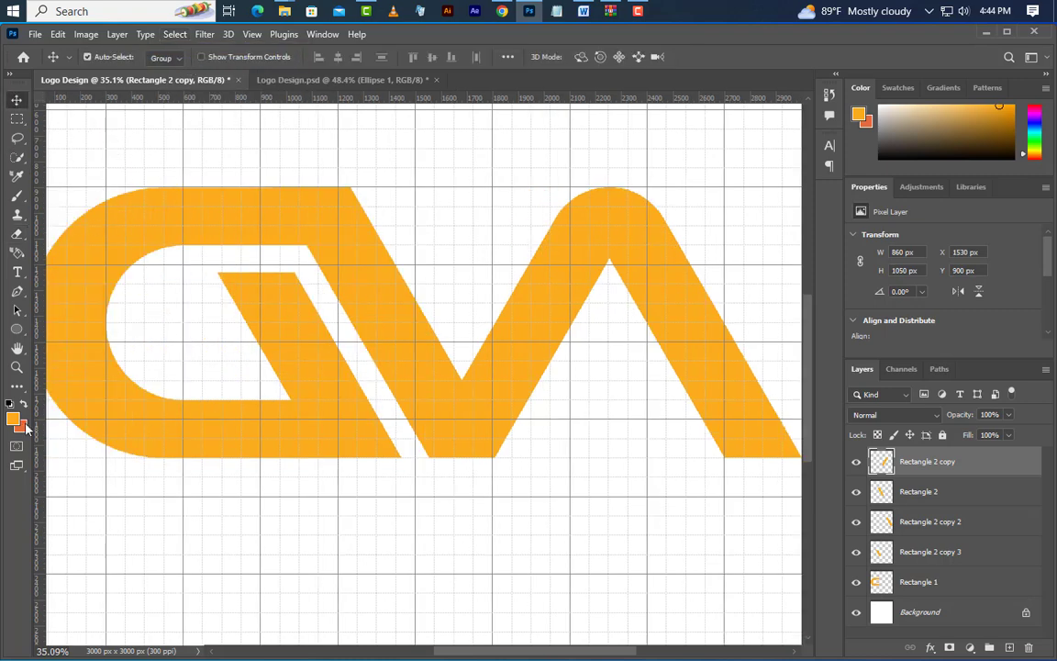
Draw an orange rectangle about 929 × 225 px at X 1846, Y 1725 px across the base of the rounded peak's two legs
right_click(12, 331)
left_click(64, 327)
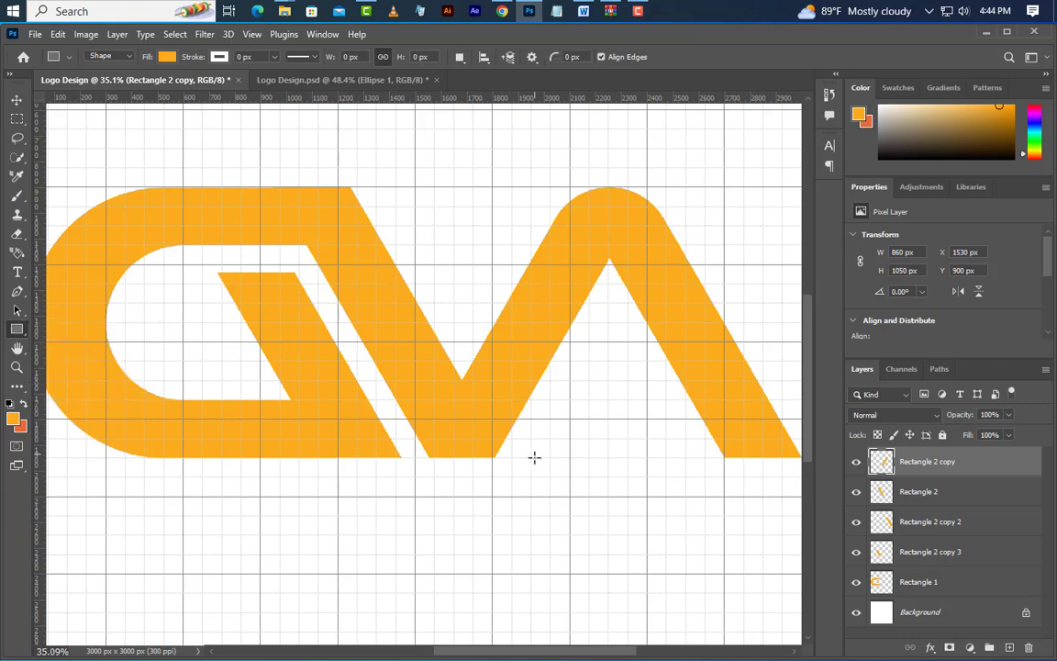
left_click_drag(743, 459, 504, 401)
scroll(743, 392, "up", 5)
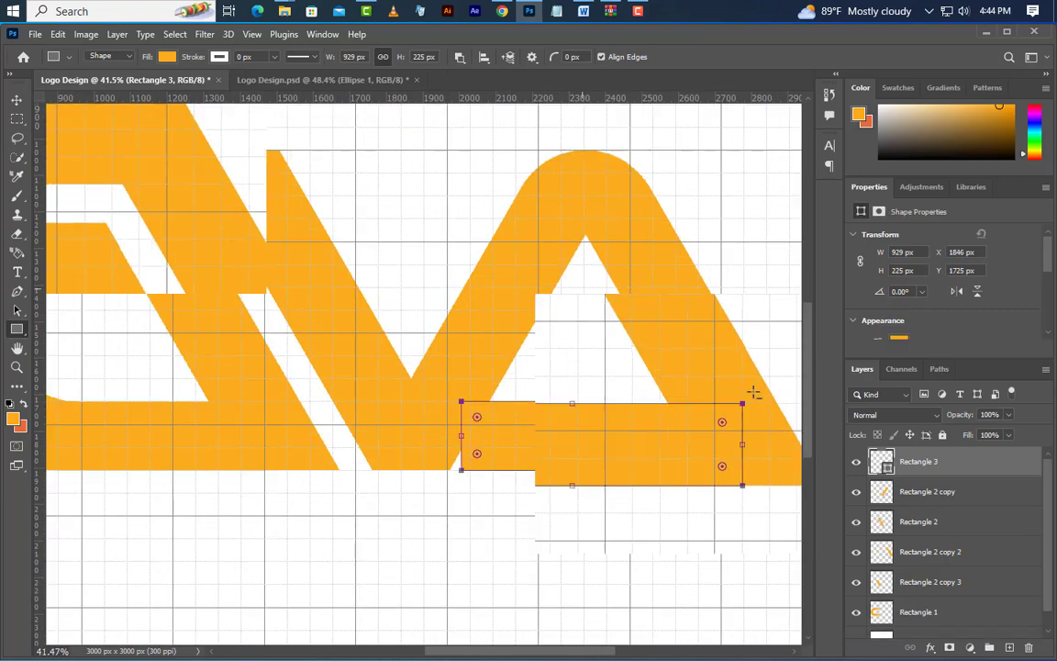
Duplicate the Rectangle 2 copy layer
left_click(16, 101)
left_click(420, 288)
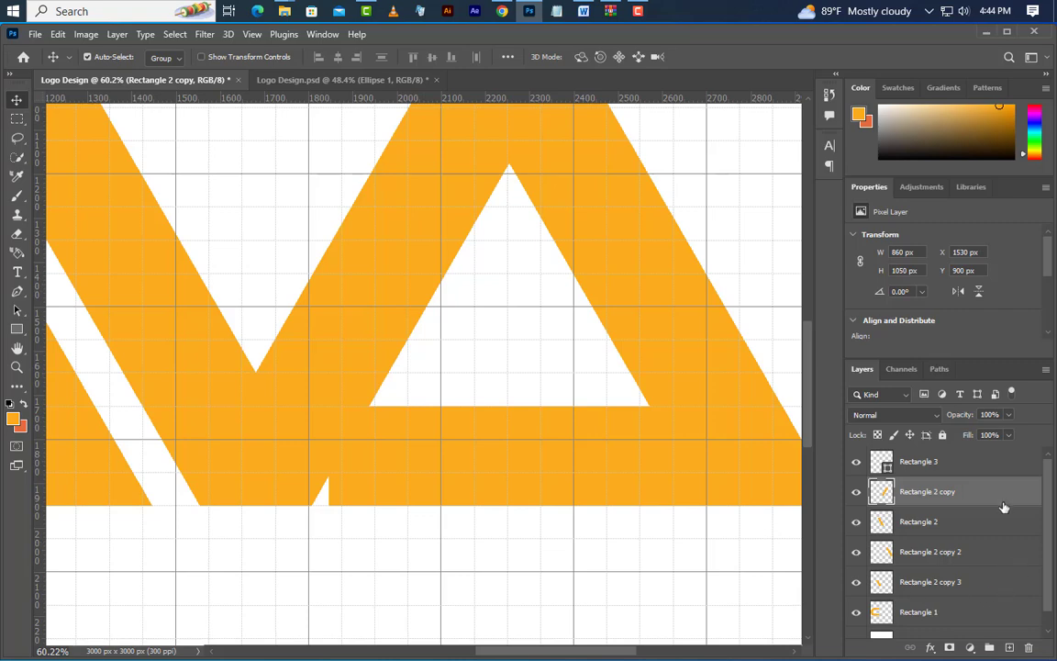
left_click_drag(1003, 508, 1009, 647)
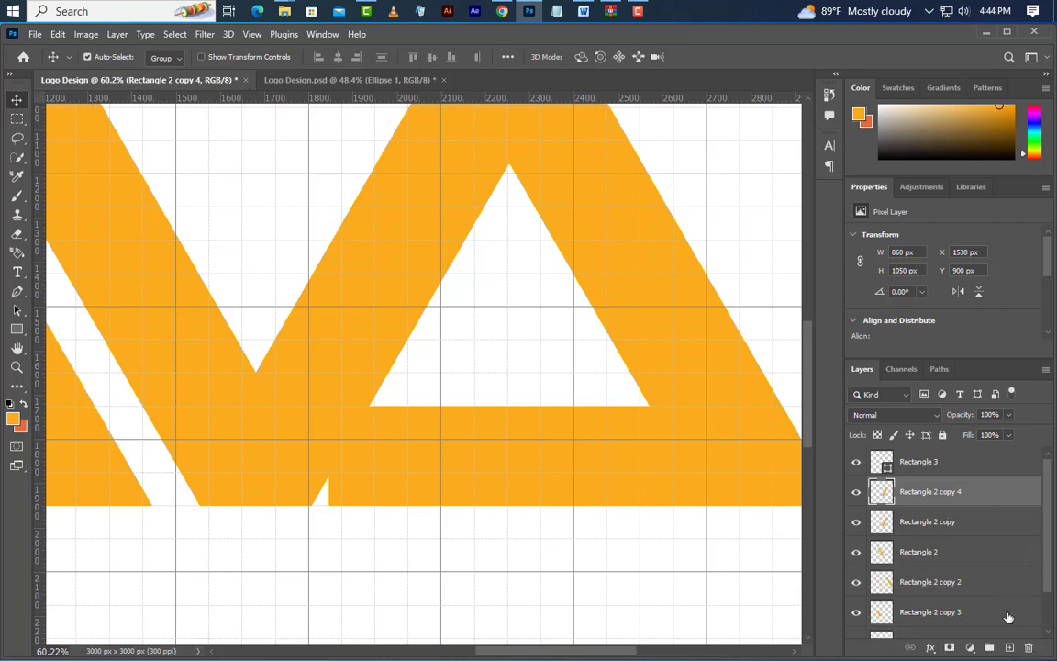
Apply a black Color Overlay at 100% opacity to the Rectangle 2 copy 4 layer
double_click(1005, 500)
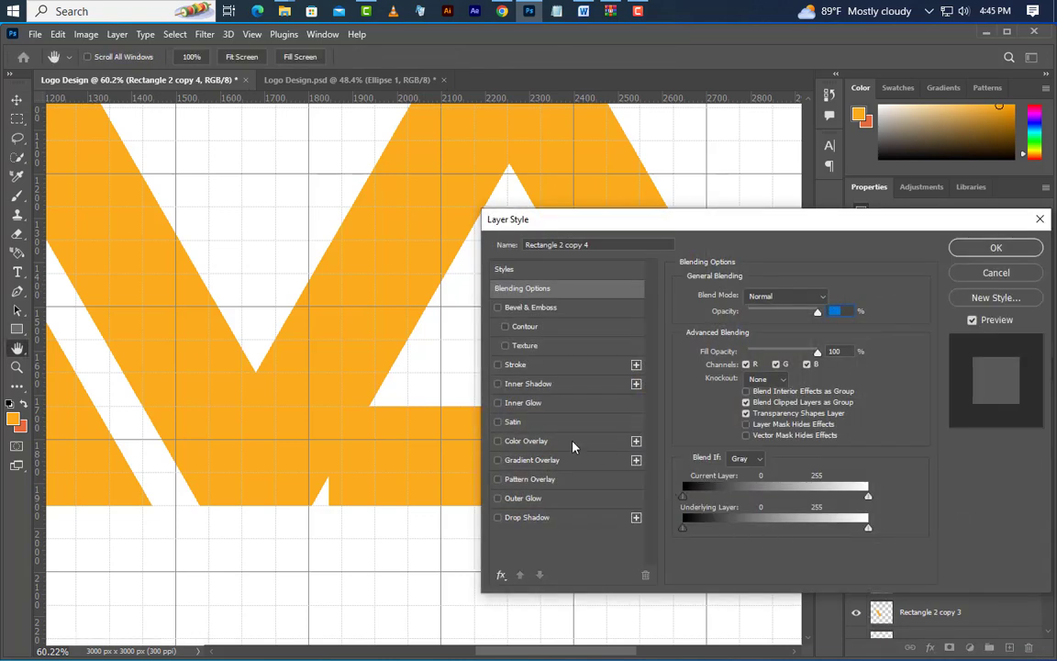
left_click(573, 444)
left_click(831, 300)
left_click_drag(725, 528, 632, 609)
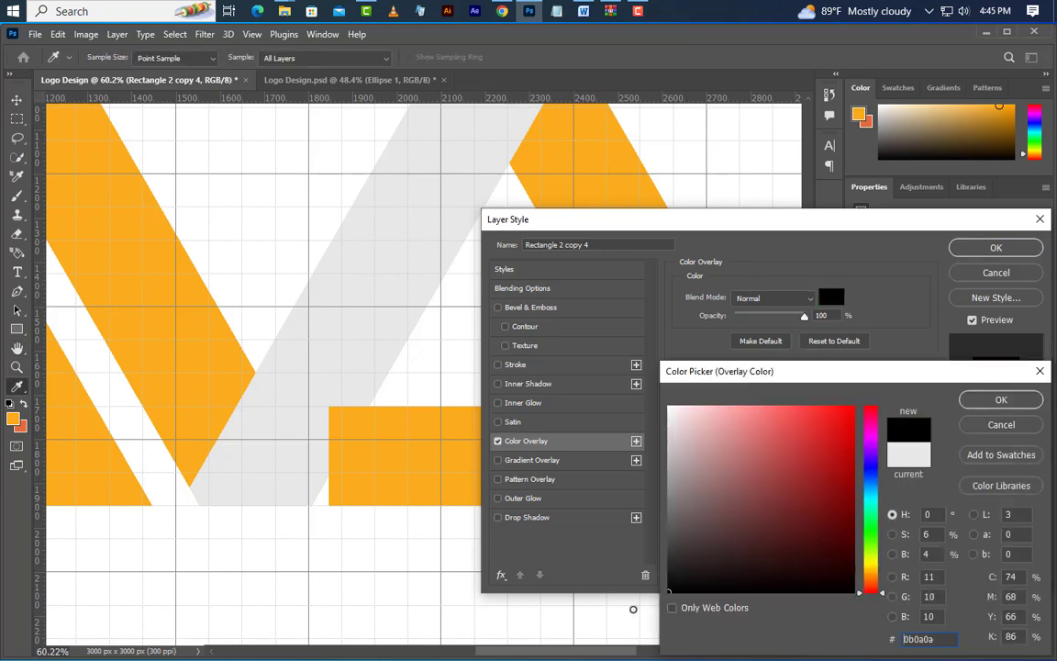
left_click(1010, 407)
left_click(1006, 249)
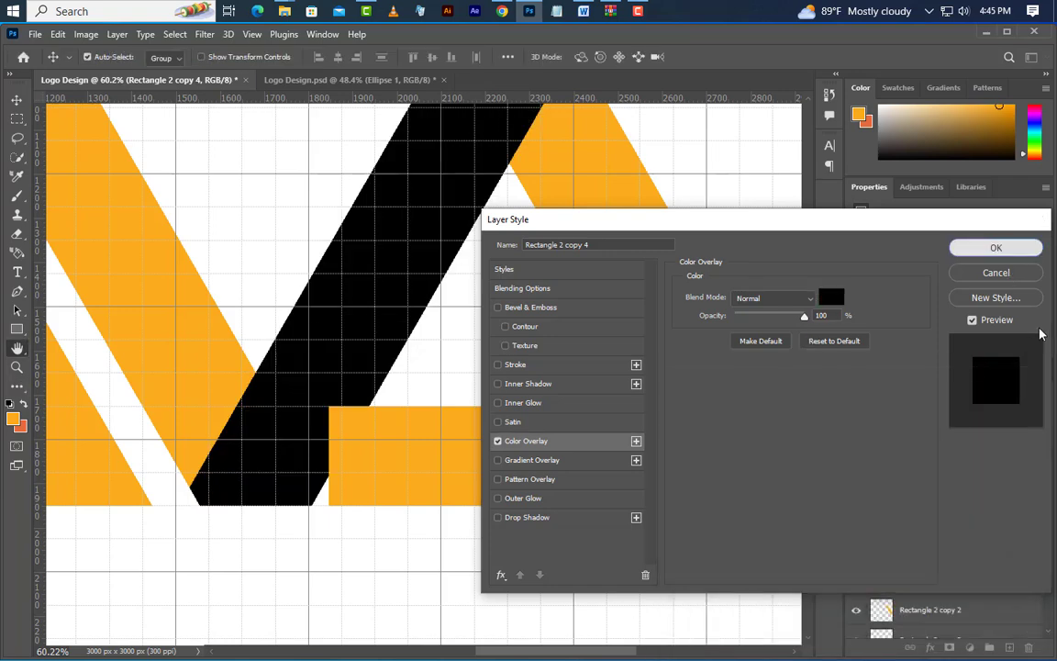
Shift the black bar horizontally to X 1643 px and place its layer above Rectangle 3
key("shift+Right")
key("shift+Right")
key("shift+Right")
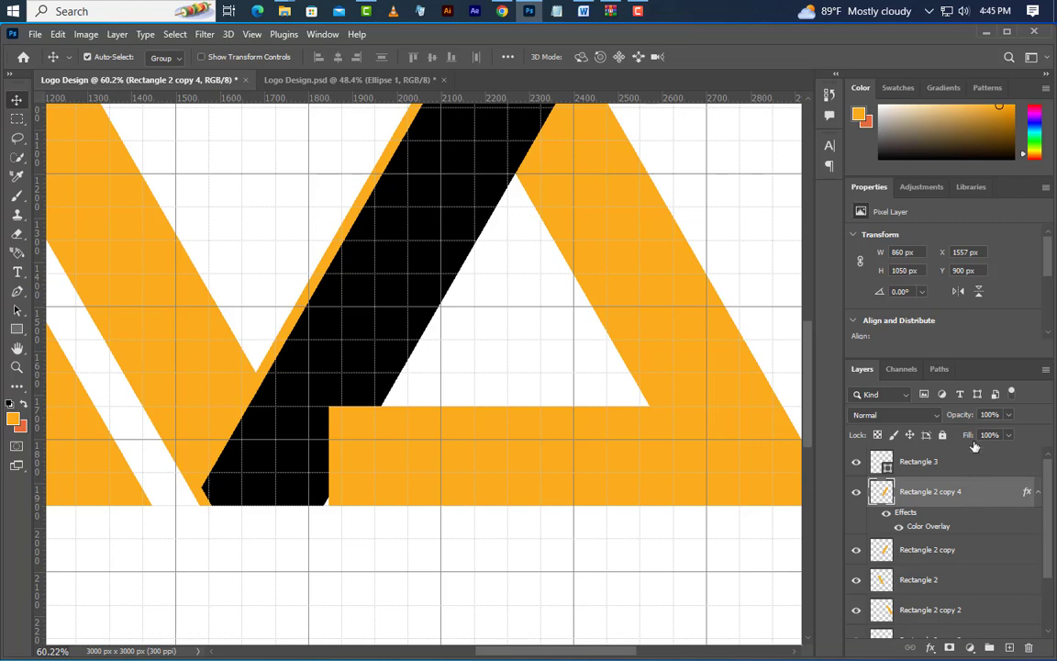
left_click_drag(945, 491, 961, 456)
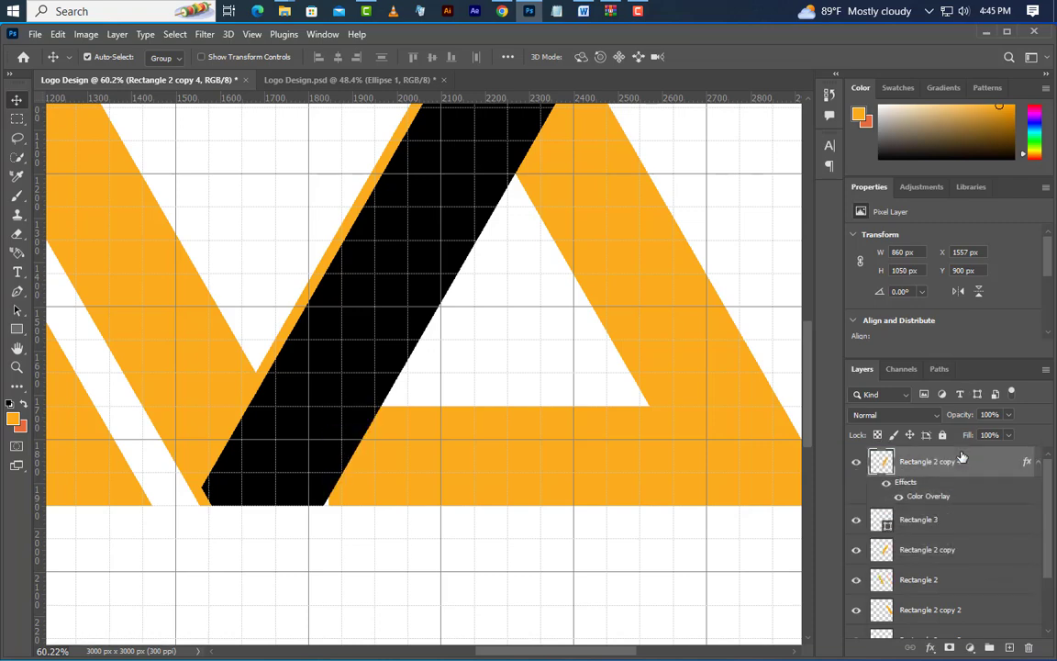
key("shift+Right")
key("shift+Right")
key("shift+Right")
key("shift+Right")
key("shift+Right")
key("shift+Right")
key("shift+Right")
key("shift+Right")
key("Right")
key("Right")
key("Right")
key("Right")
key("Right")
key("Right")
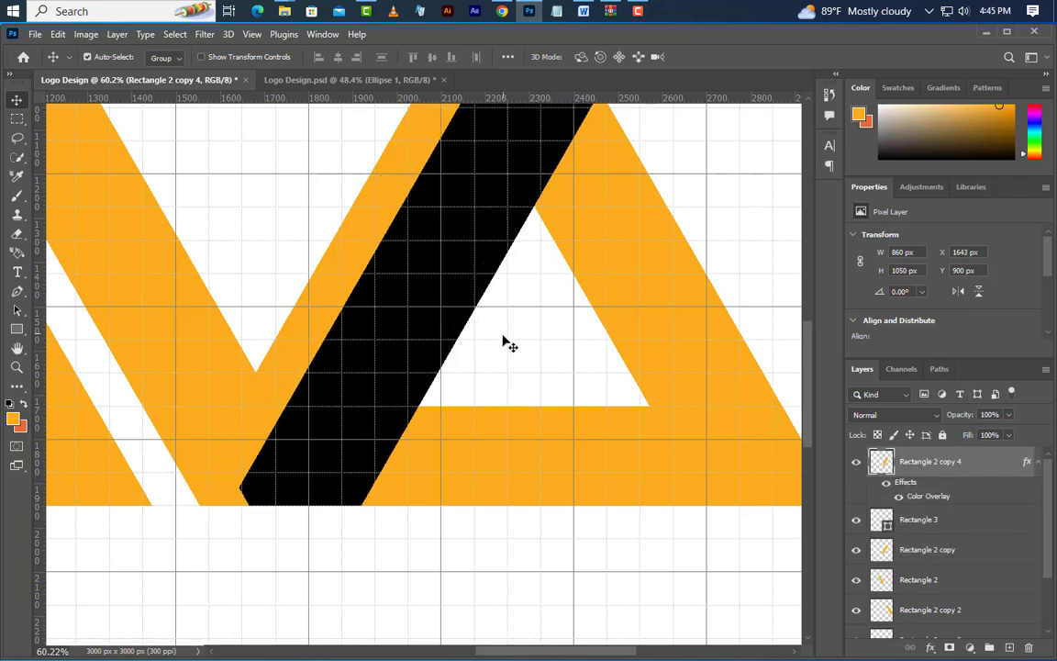
Load the black bar's outline as a selection and delete the Rectangle 2 copy 4 layer
left_click(881, 461, "ctrl")
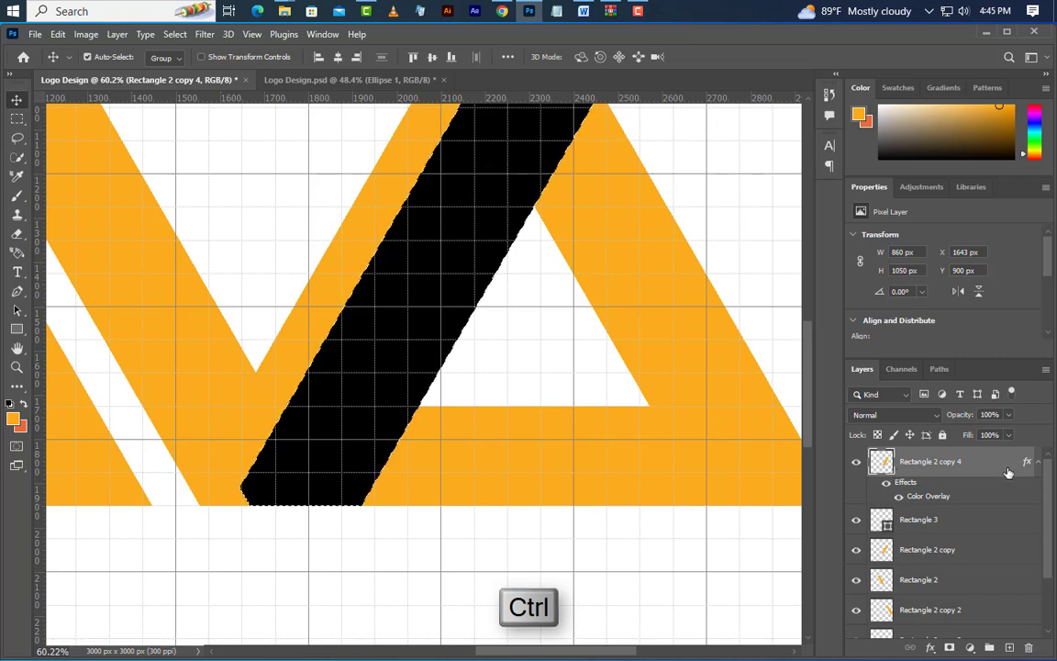
left_click_drag(1010, 472, 1028, 647)
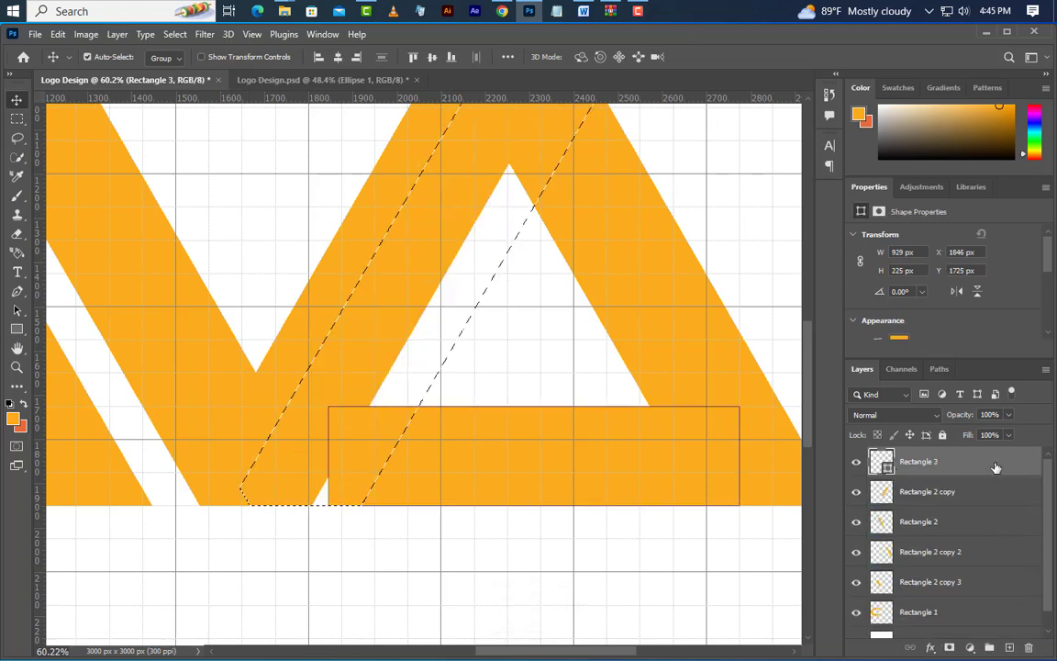
Rasterize Rectangle 3 and delete its part inside the selection to leave a slanted gap, clearing the selection
right_click(954, 462)
left_click(895, 237)
key("Delete")
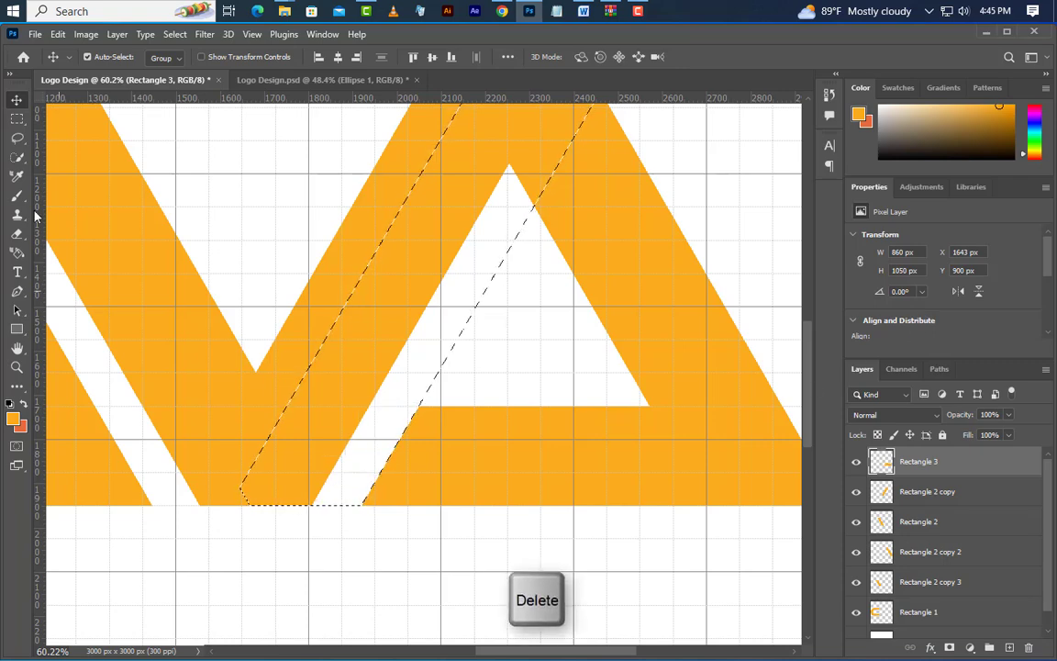
left_click(174, 33)
left_click(186, 126)
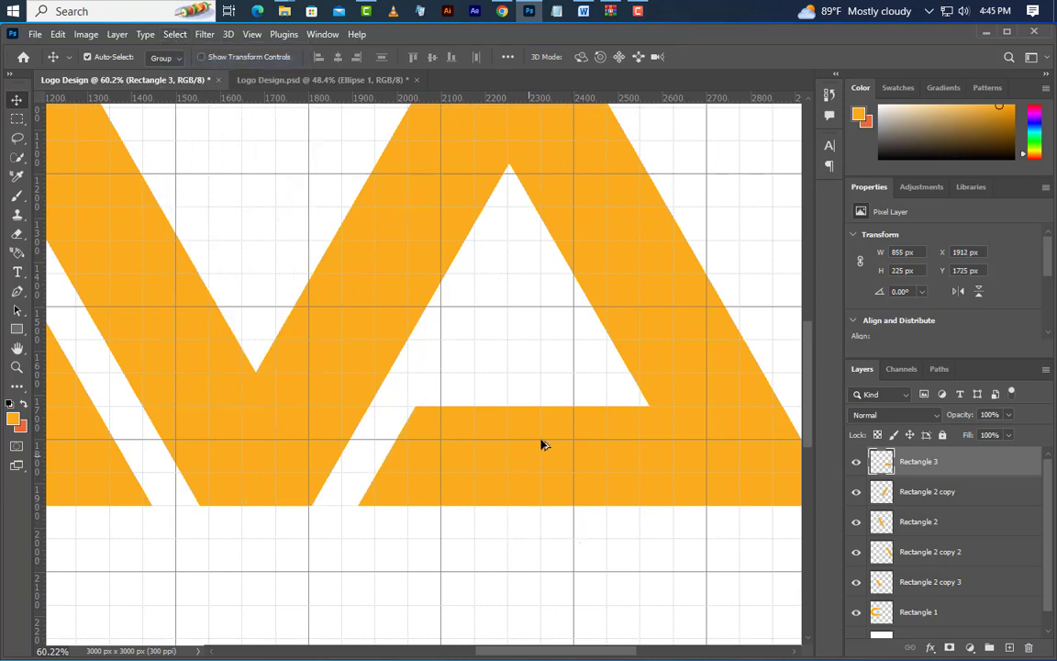
Group all the Rectangle layers, from Rectangle 3 down to Rectangle 1, leaving out the Background
scroll(541, 445, "down", 8)
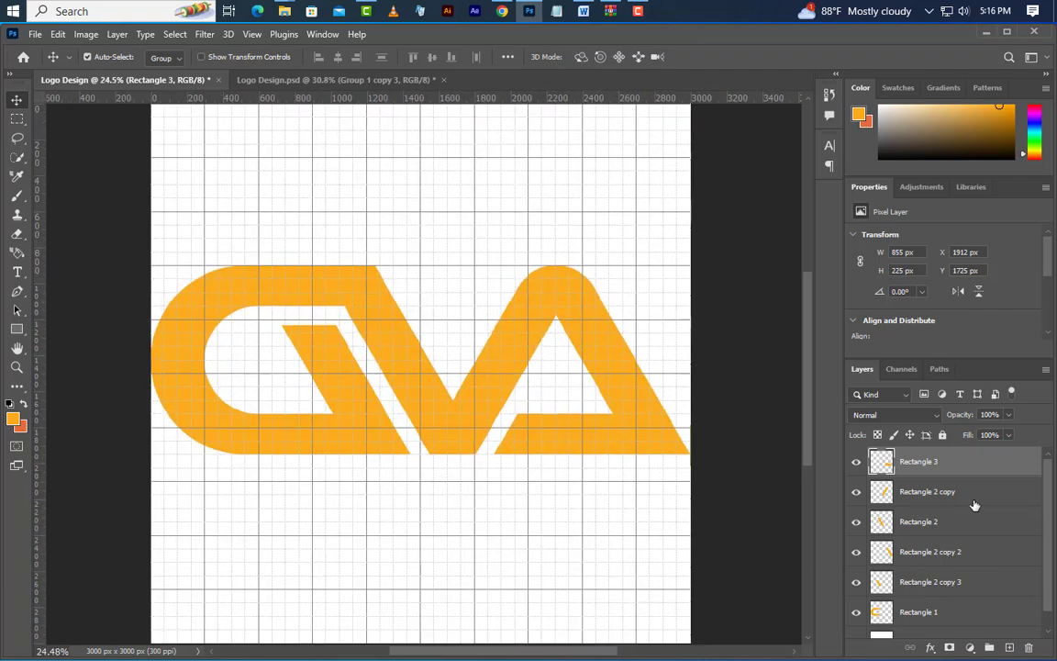
left_click(975, 493, "shift")
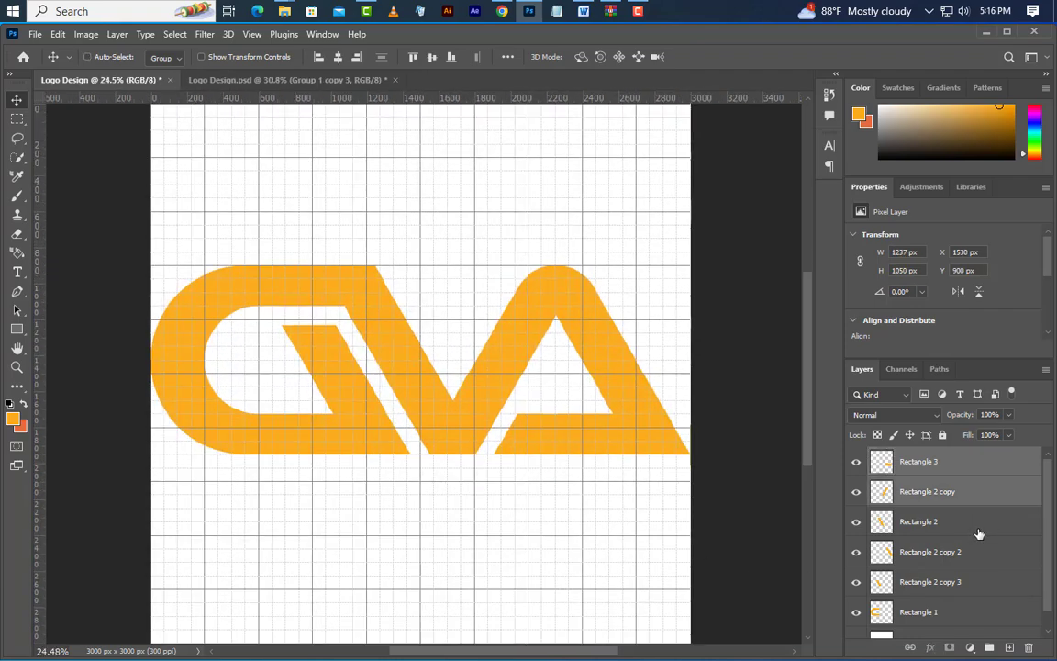
left_click(976, 523, "shift")
left_click(978, 553, "shift")
left_click(978, 615, "shift")
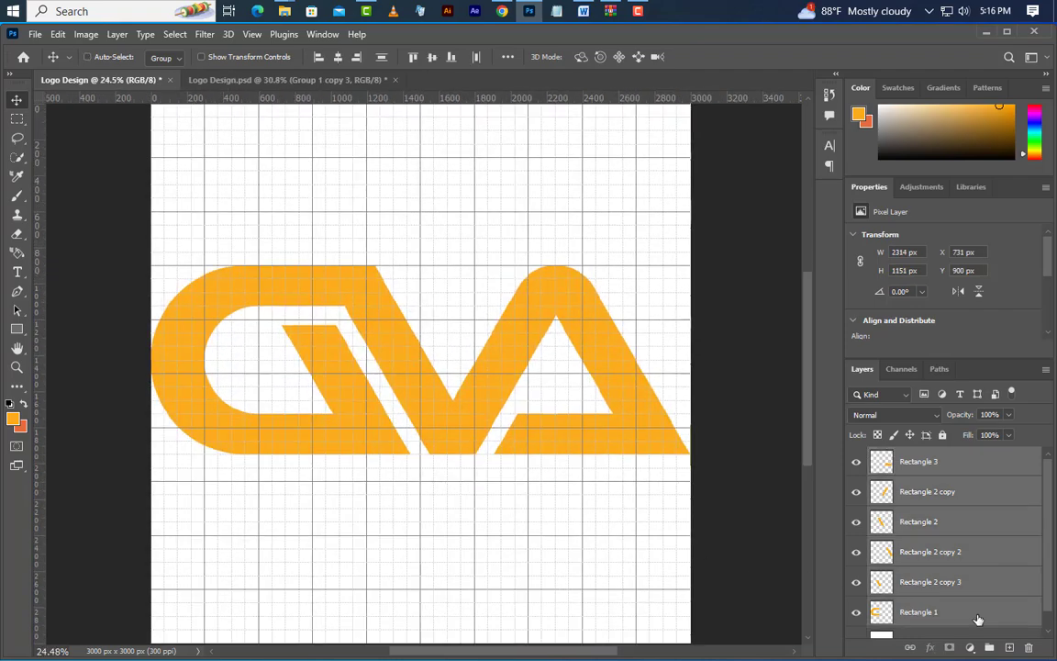
key("ctrl+g")
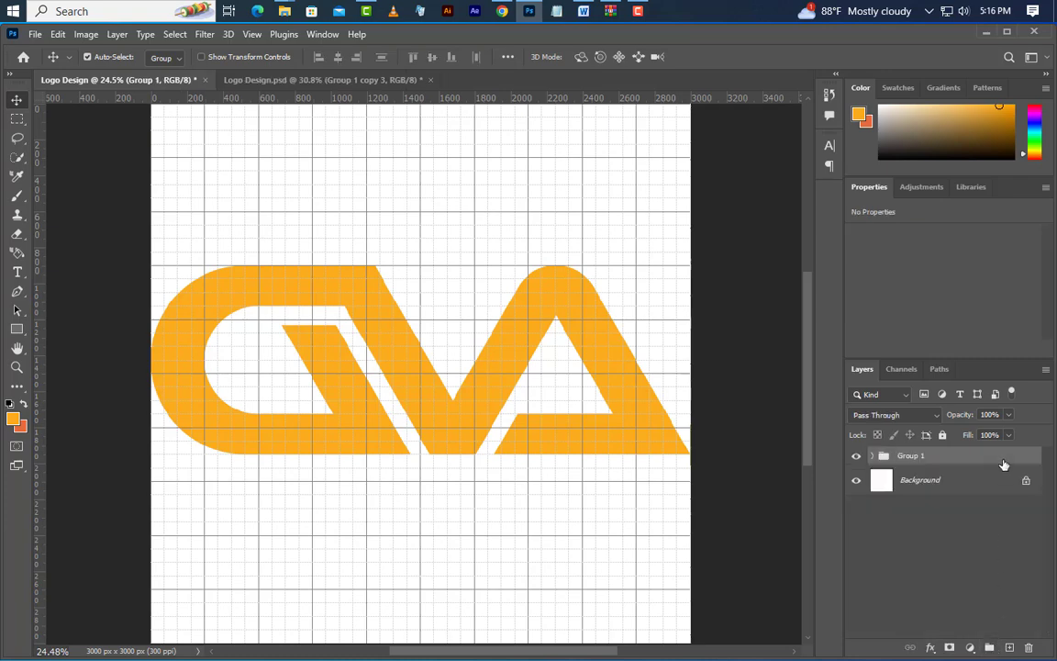
Duplicate Group 1 and give the copy a 75 px gradient stroke positioned Inside
left_click_drag(1004, 465, 1010, 648)
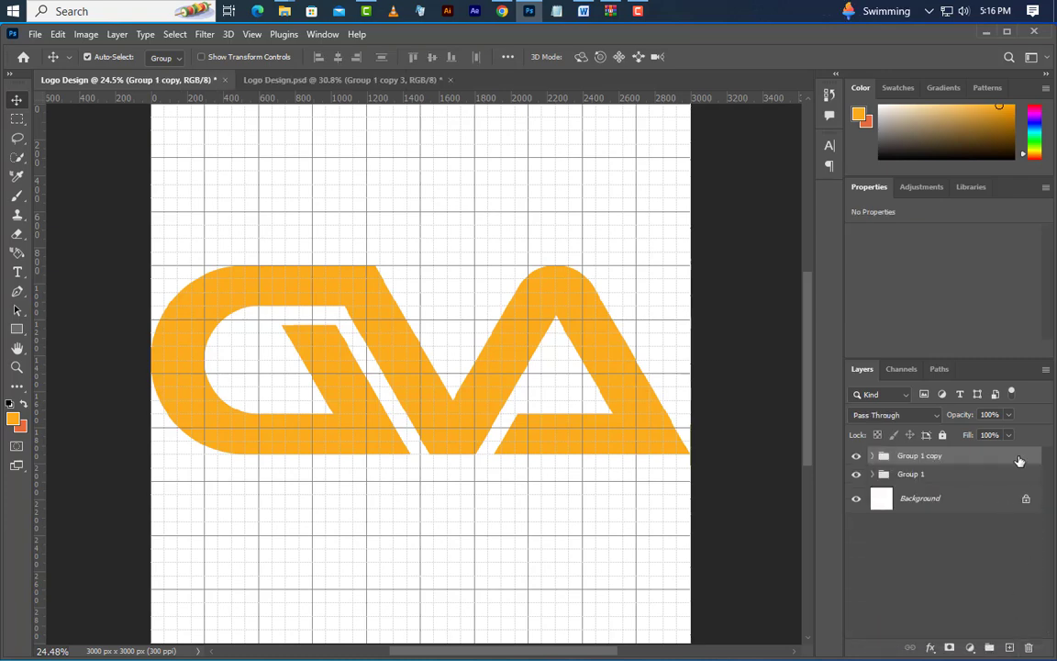
double_click(1019, 461)
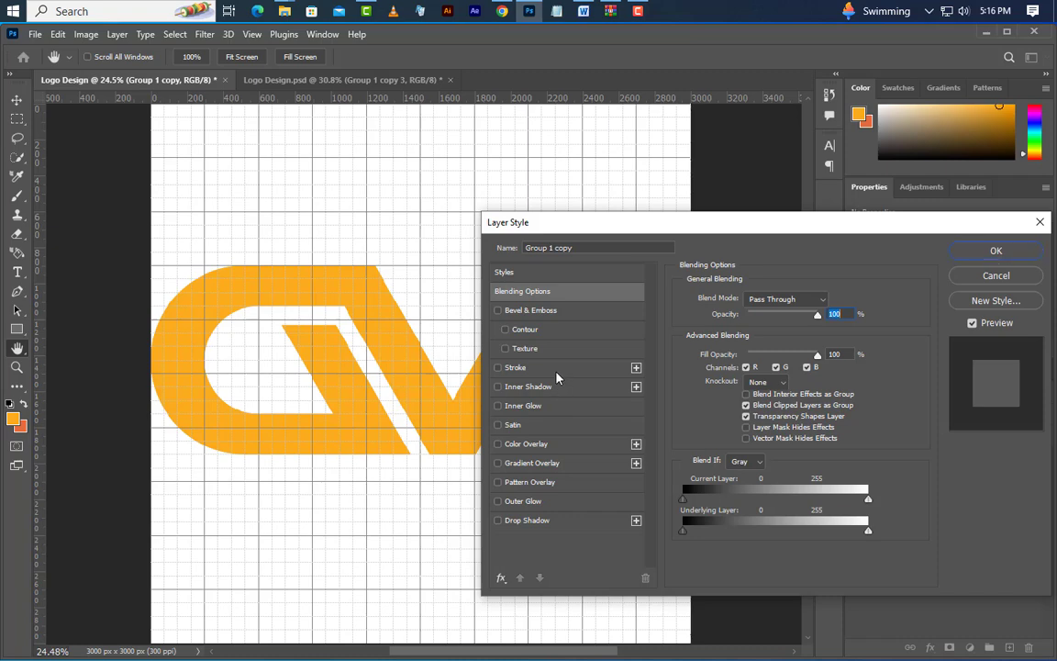
left_click(516, 367)
left_click(761, 316)
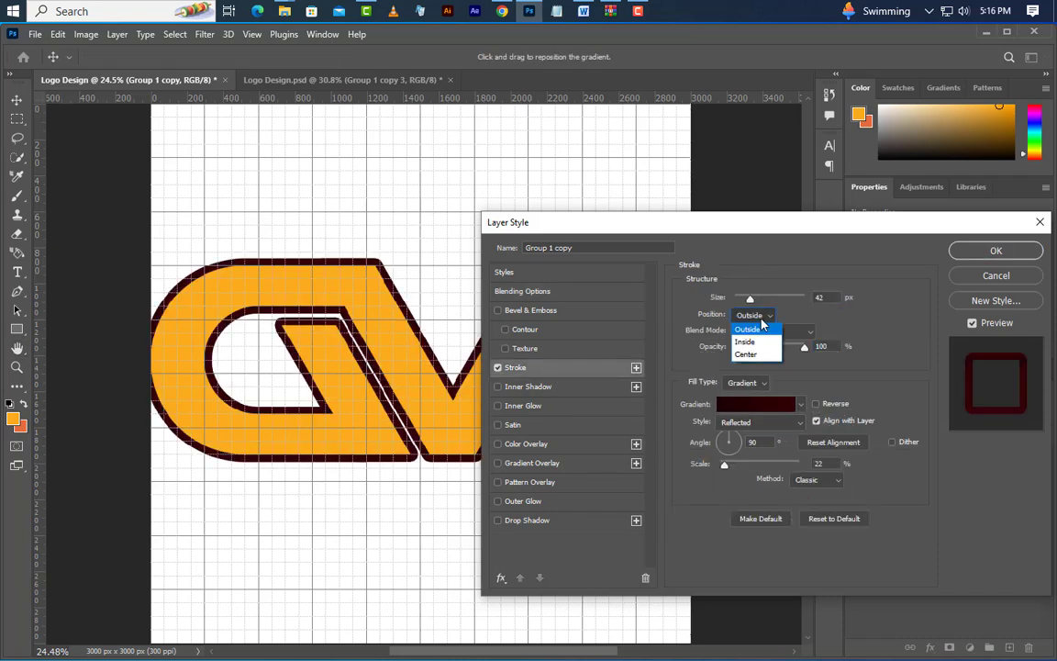
left_click(763, 344)
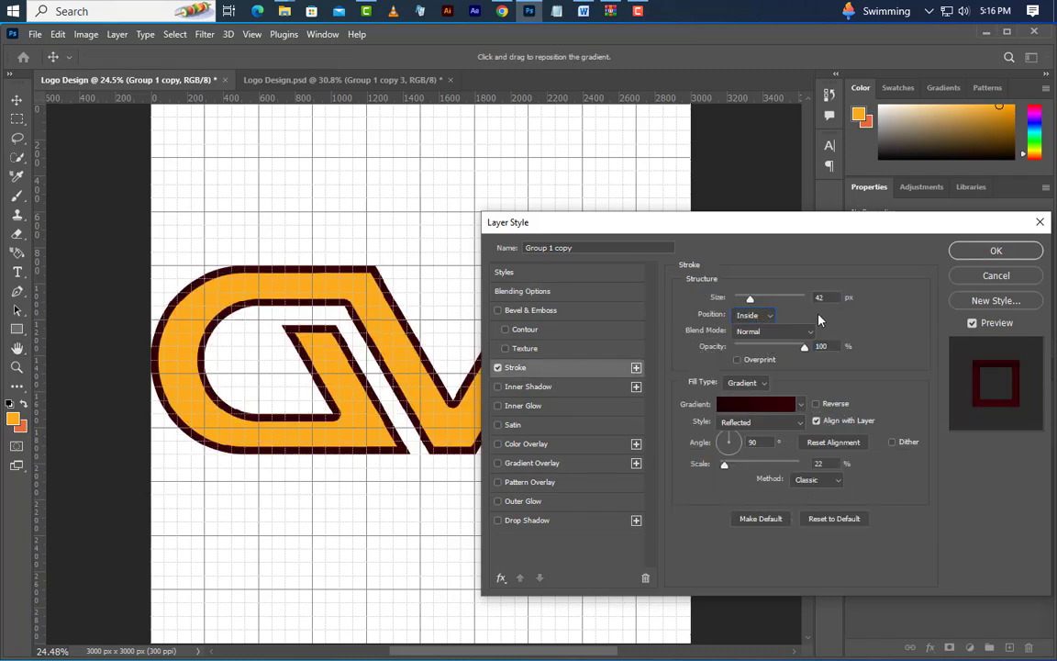
type("75")
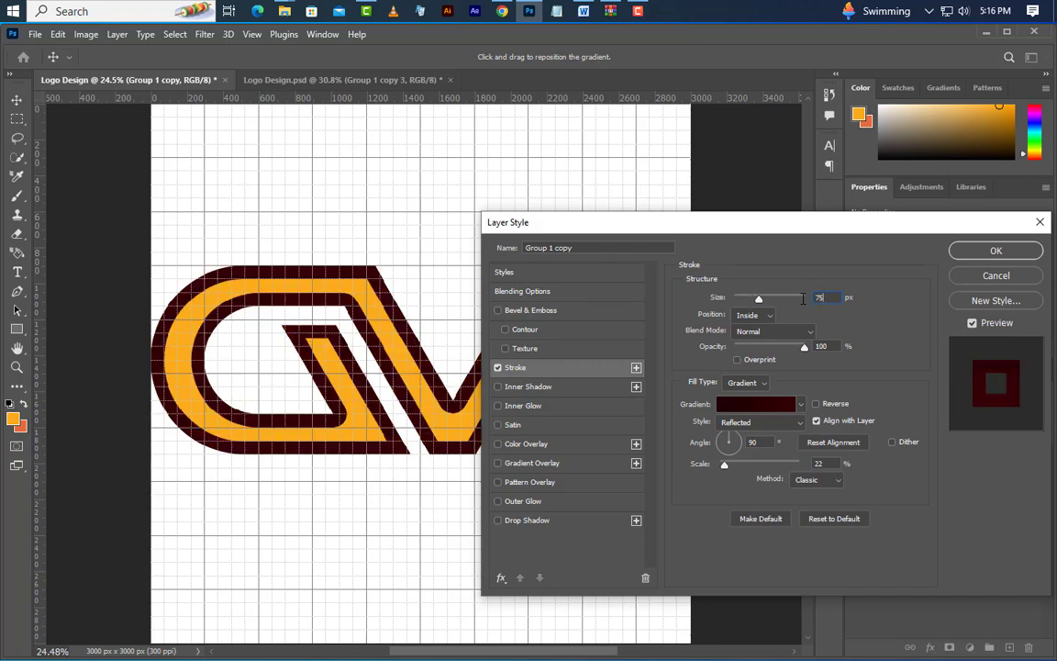
left_click(997, 251)
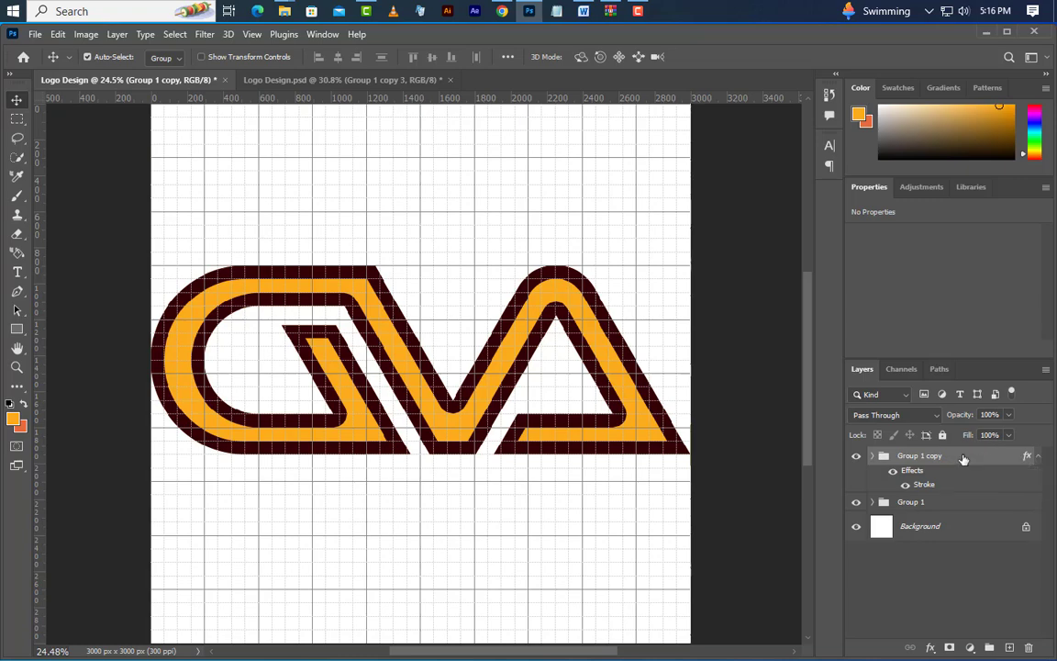
Convert Group 1 copy to a smart object and rasterize it into a pixel layer, with the original Group 1 hidden
right_click(963, 456)
left_click(889, 256)
right_click(983, 478)
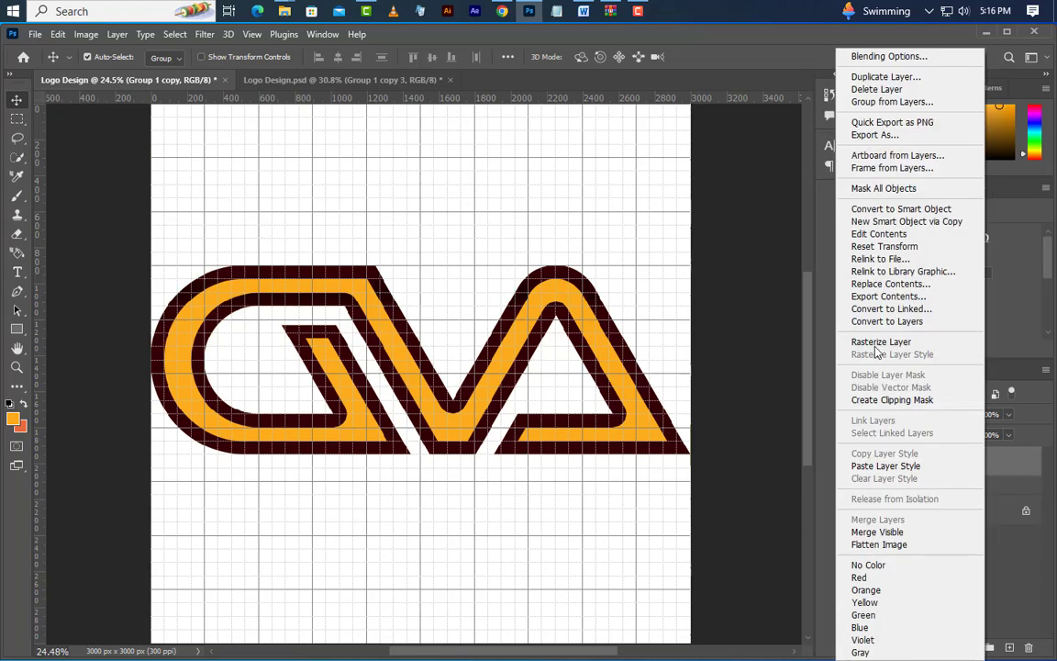
left_click(881, 339)
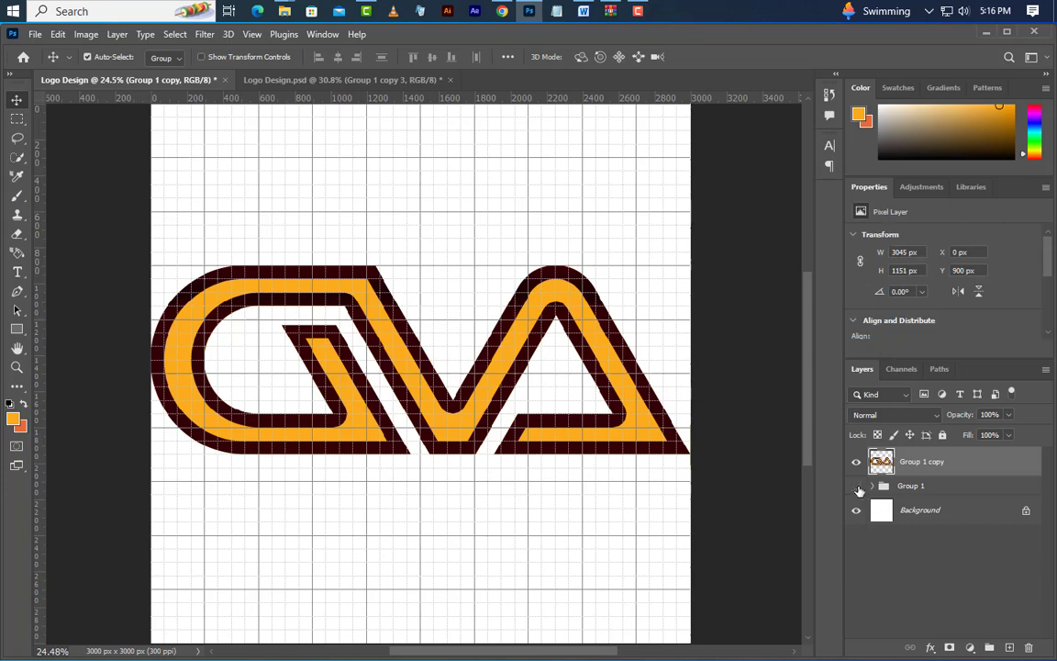
Remove the orange fill from the Group 1 copy layer with the Magic Eraser, keeping only the dark outlines
left_click(15, 232)
left_click(46, 239)
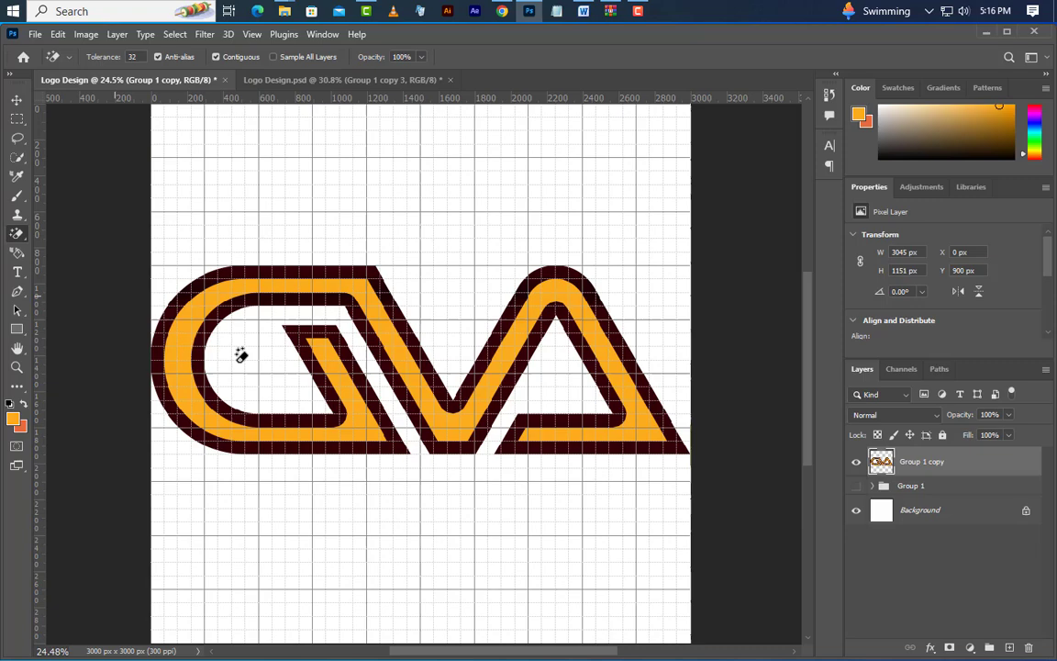
left_click(333, 357)
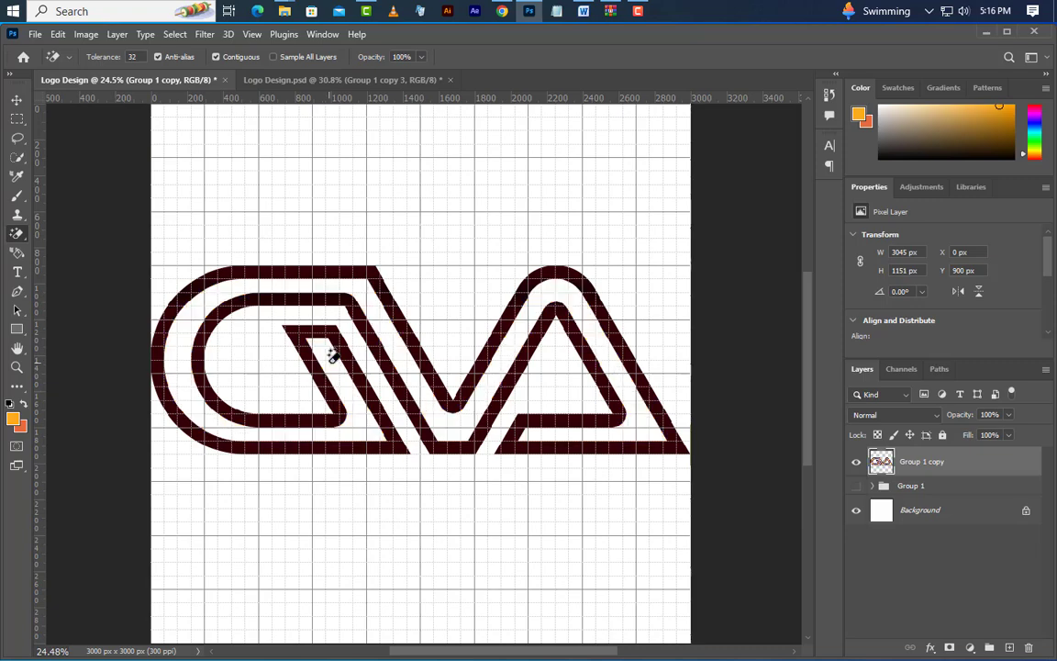
left_click(15, 100)
Draw a Pen shape about 219 × 375 px that fills out the rounded lower inner corner of the C into a sharp point
scroll(326, 426, "up", 13)
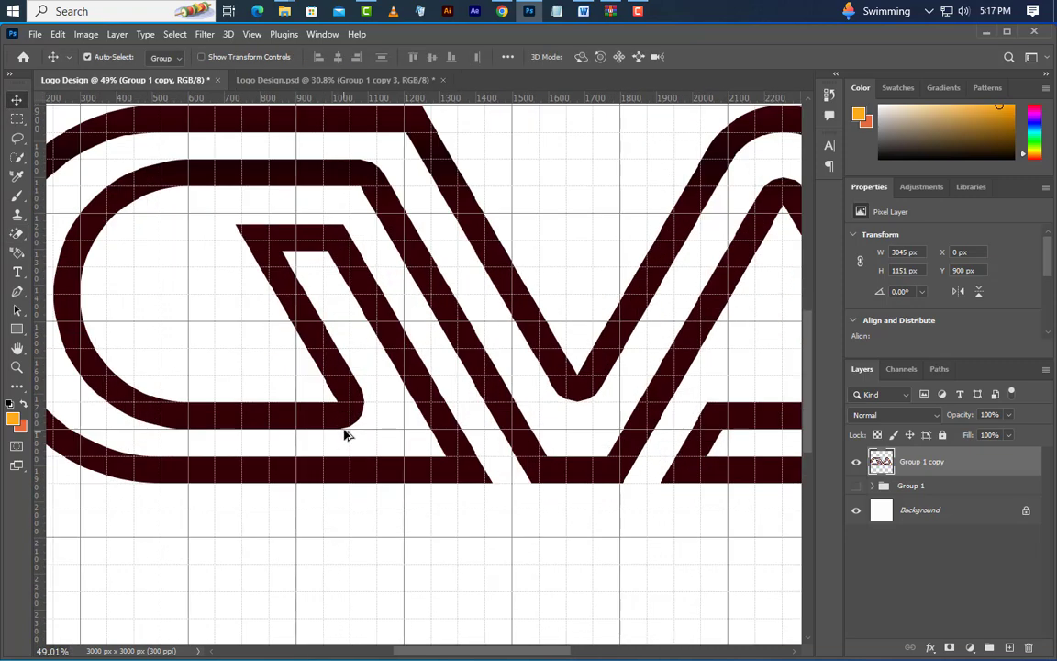
scroll(400, 401, "up", 2)
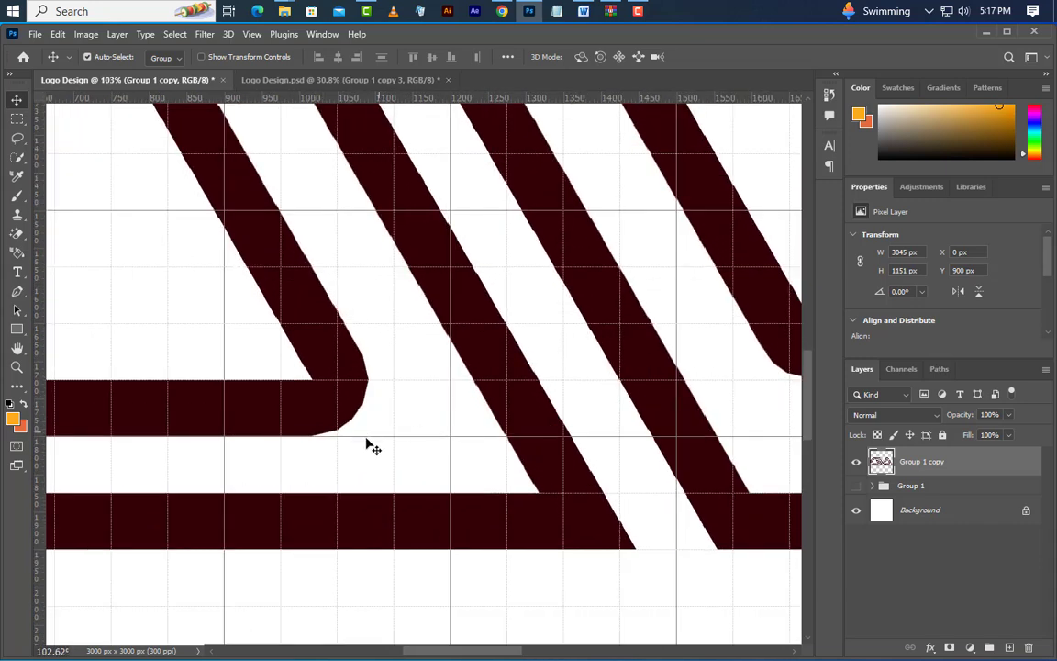
left_click_drag(19, 287, 62, 295)
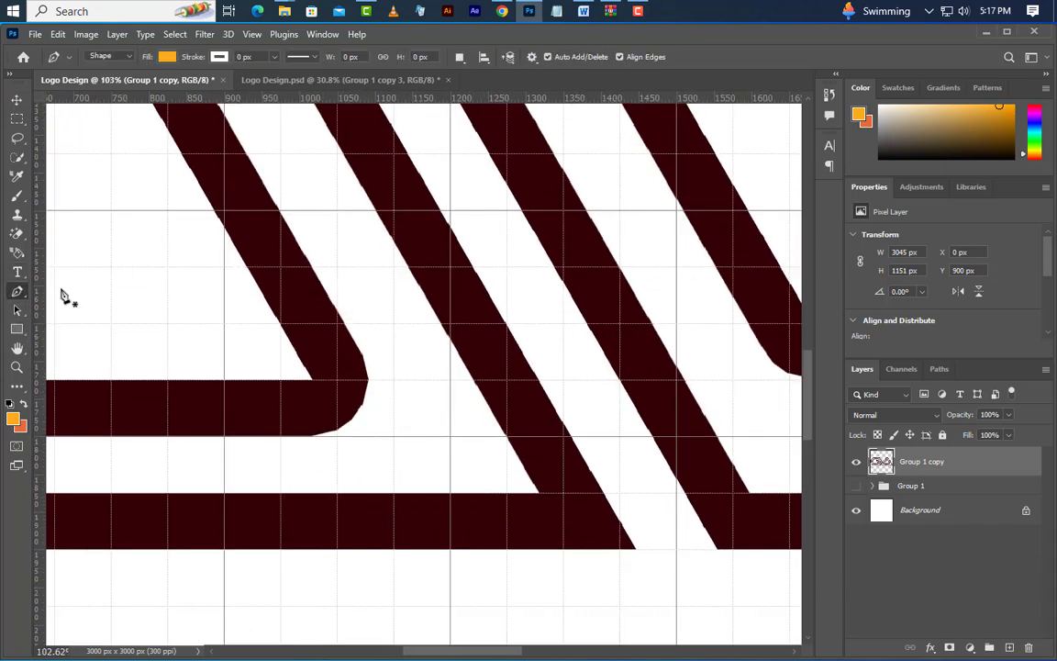
left_click(246, 156)
left_click(424, 443)
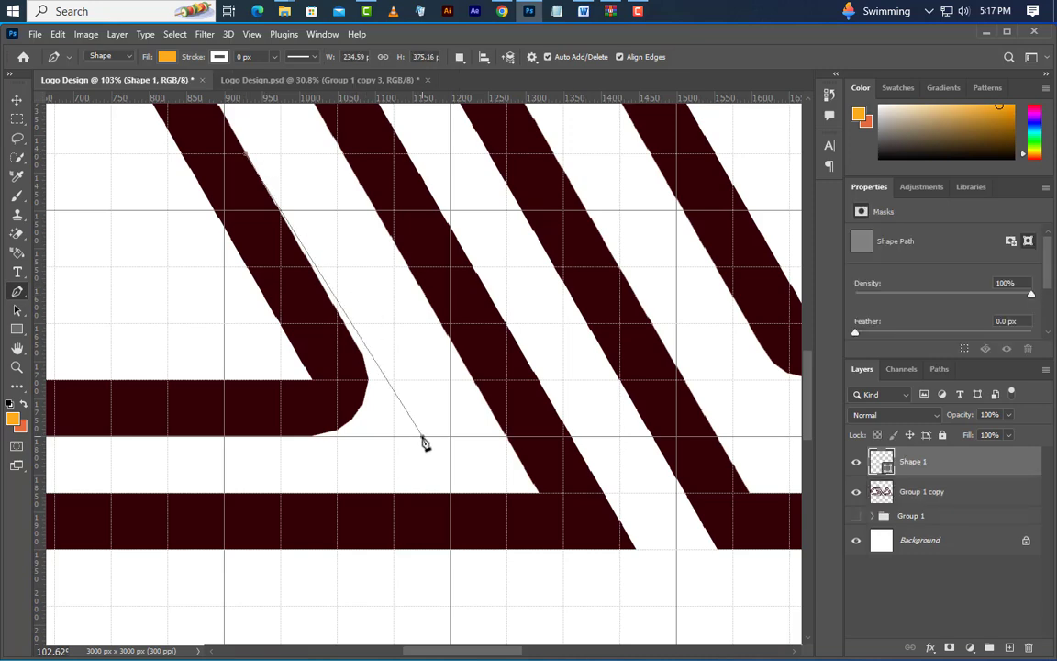
key("Left")
key("Left")
key("Left")
key("Left")
key("Left")
key("Left")
key("Left")
key("Left")
key("Left")
key("Left")
key("Left")
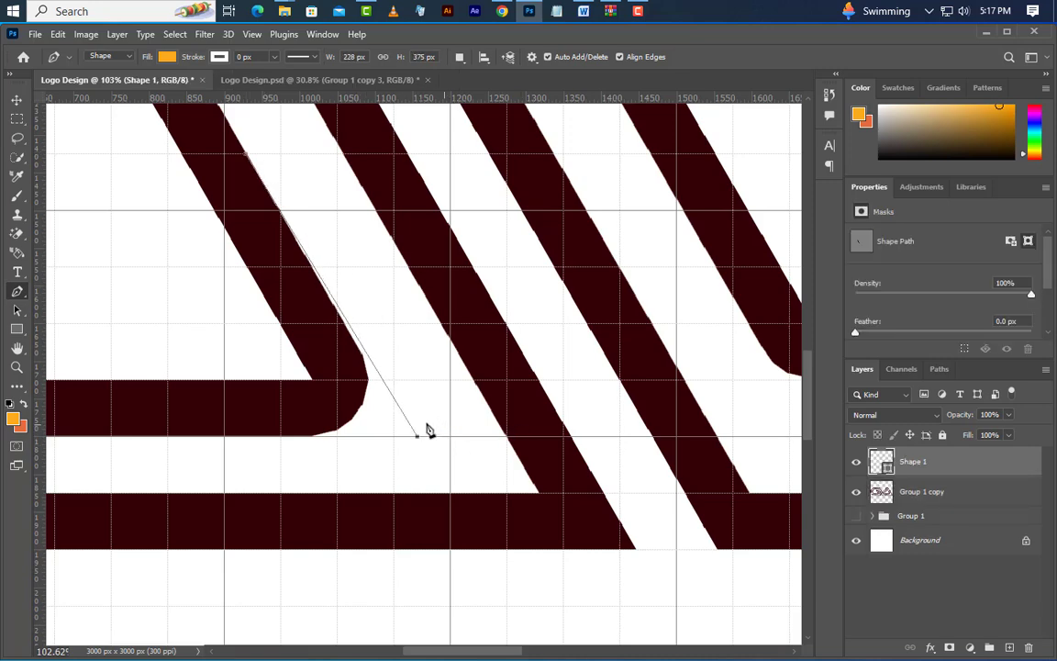
key("Left")
key("Left")
key("Left")
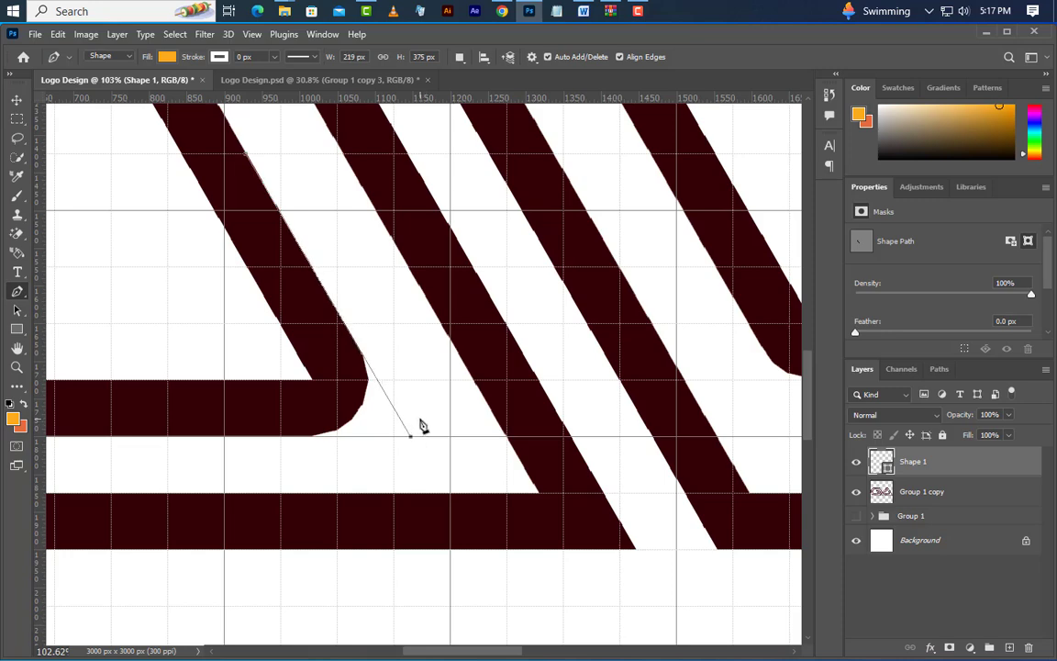
left_click(281, 437)
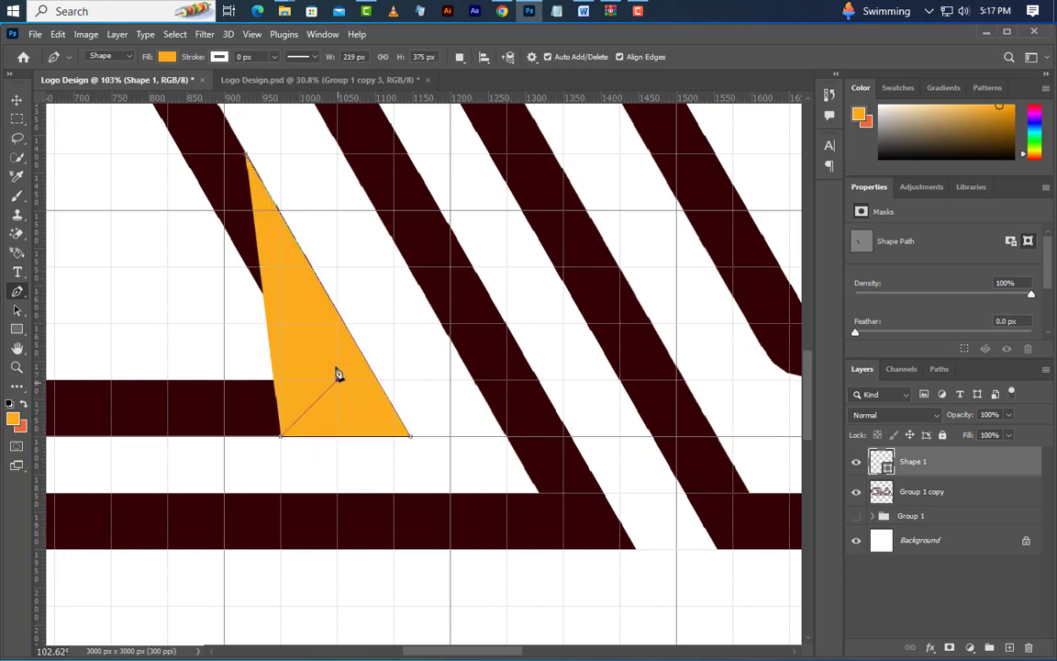
left_click(337, 375)
left_click(250, 161)
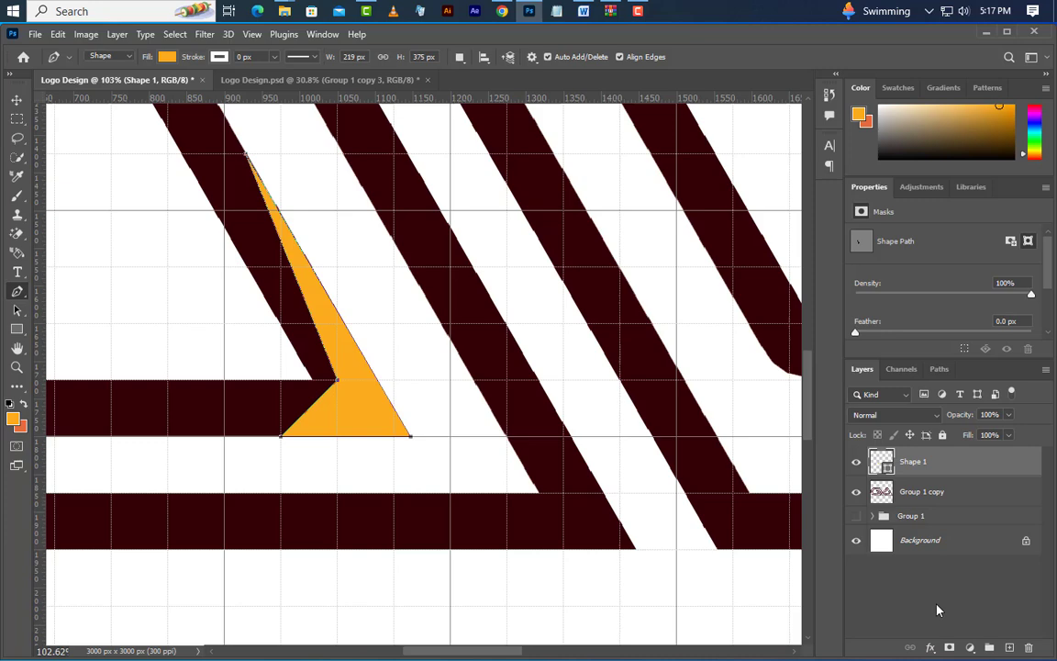
Recolor the new corner shape to the dark outline color 330005, sampled from the logo
double_click(889, 466)
left_click(231, 207)
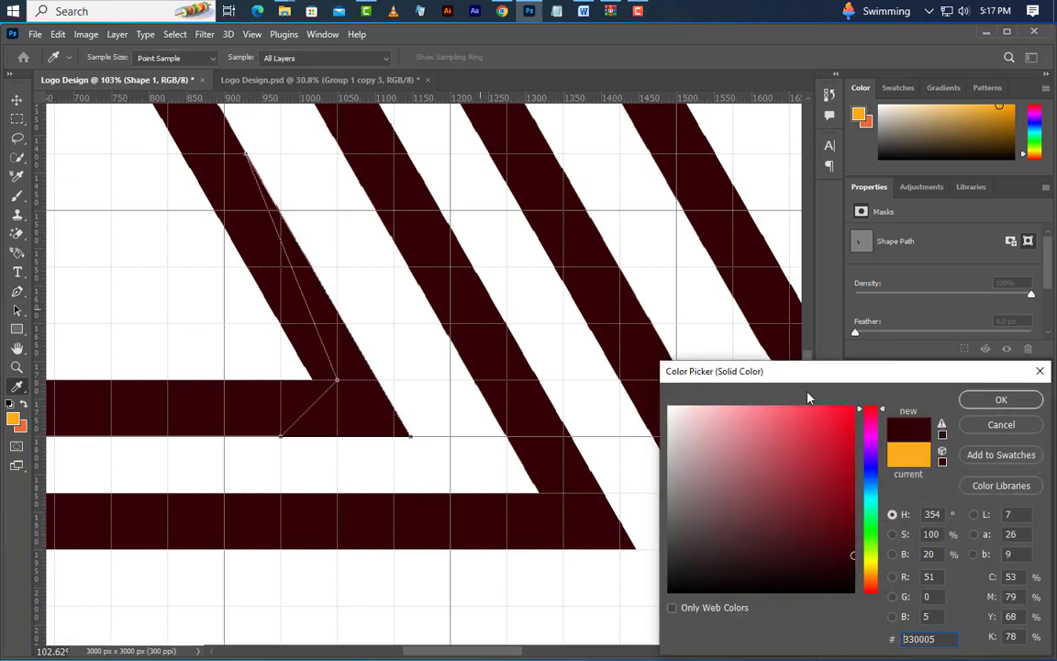
left_click(995, 401)
Draw a dark Pen shape about 237 × 255 px that squares off the rounded upper corner of the C's inner outline
left_click_drag(809, 430, 813, 361)
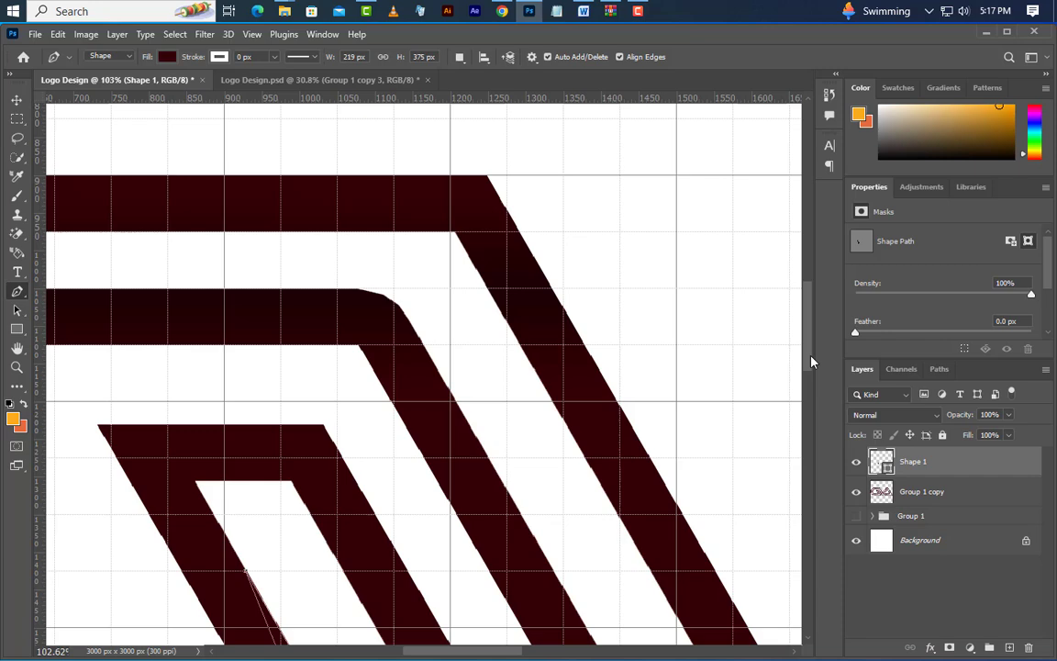
left_click(502, 482)
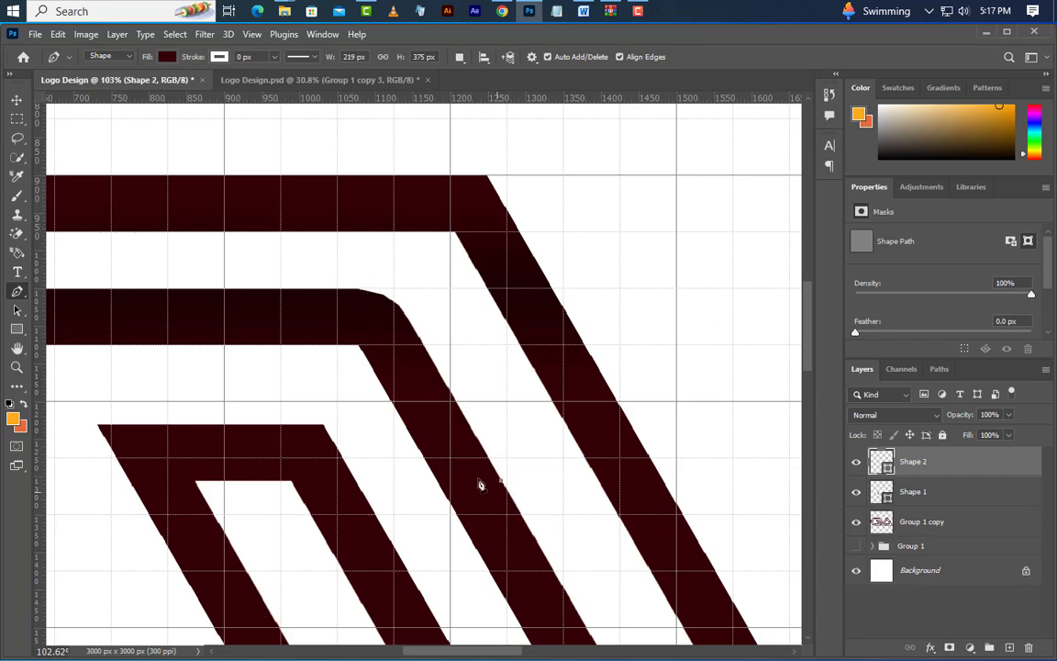
left_click(393, 290)
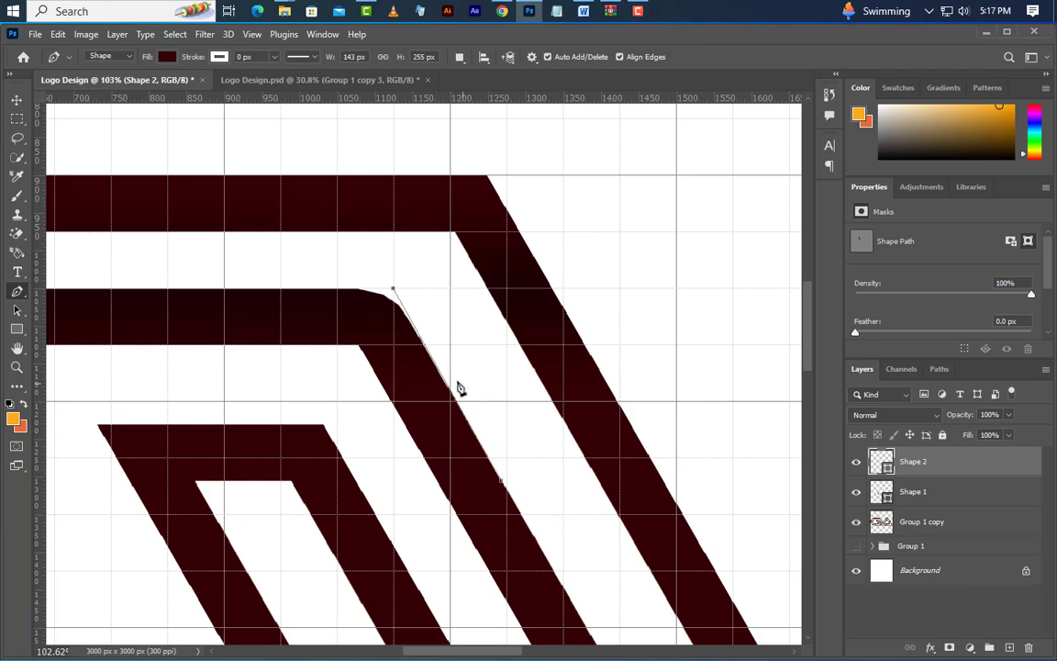
left_click(322, 290)
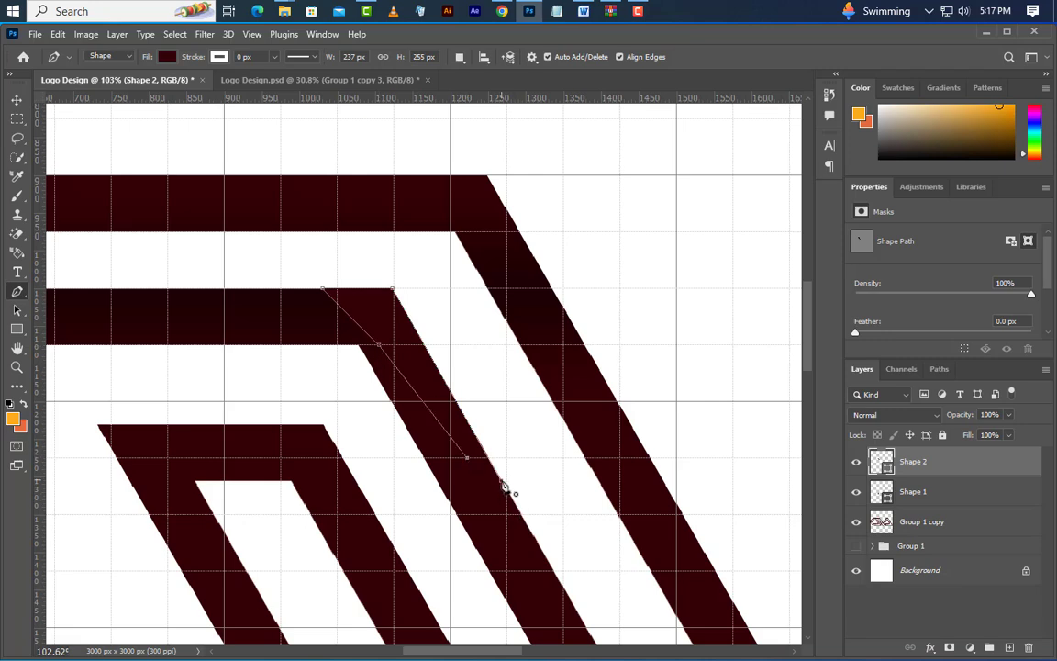
Add a horizontal guide just below the V's rounded tip and draw a flat-ended Pen shape about 387 × 336 px over the tip
scroll(280, 294, "down", 6)
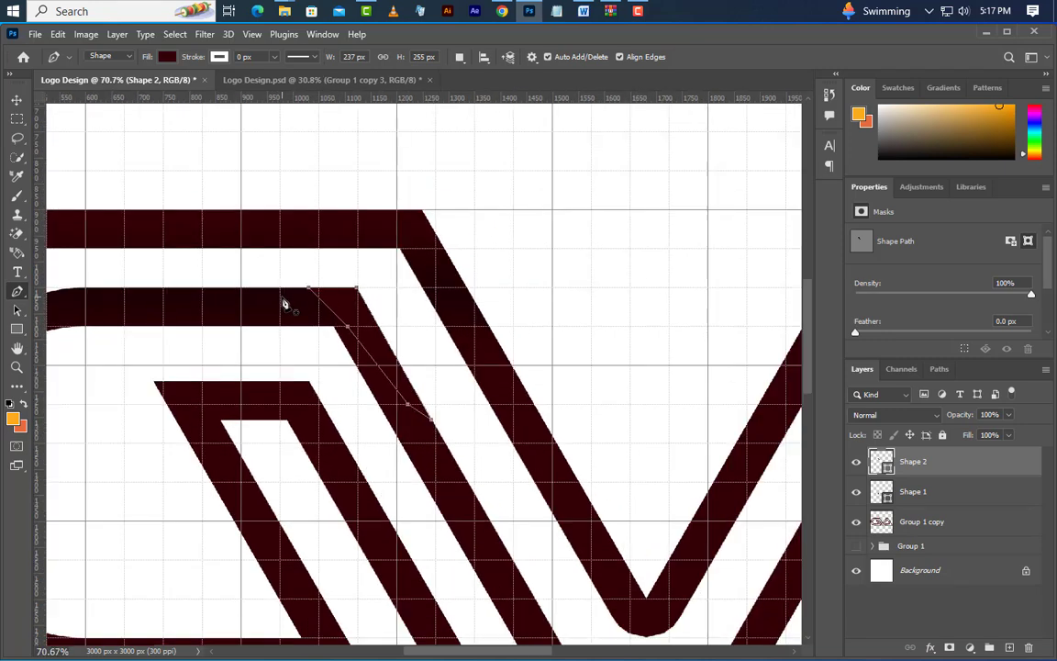
scroll(466, 475, "up", 4)
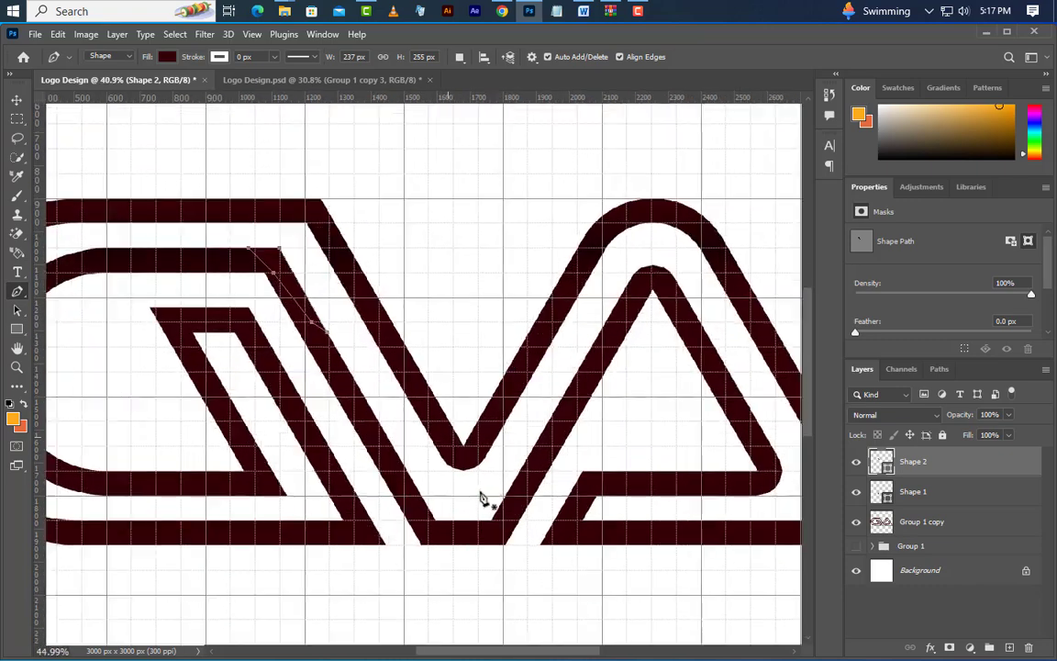
scroll(466, 498, "up", 3)
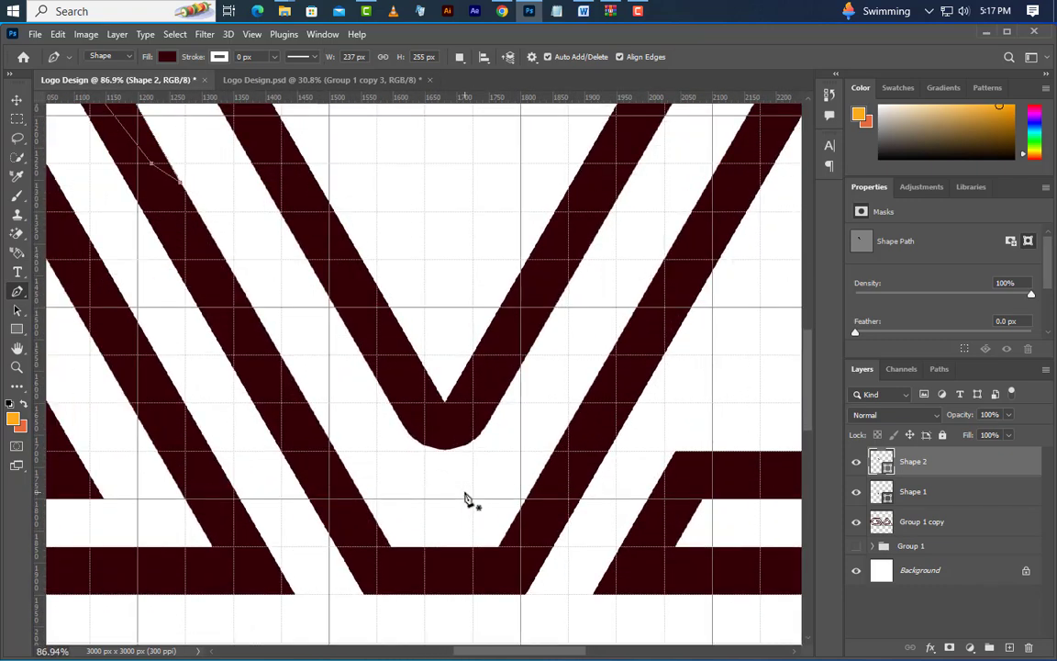
left_click(330, 308)
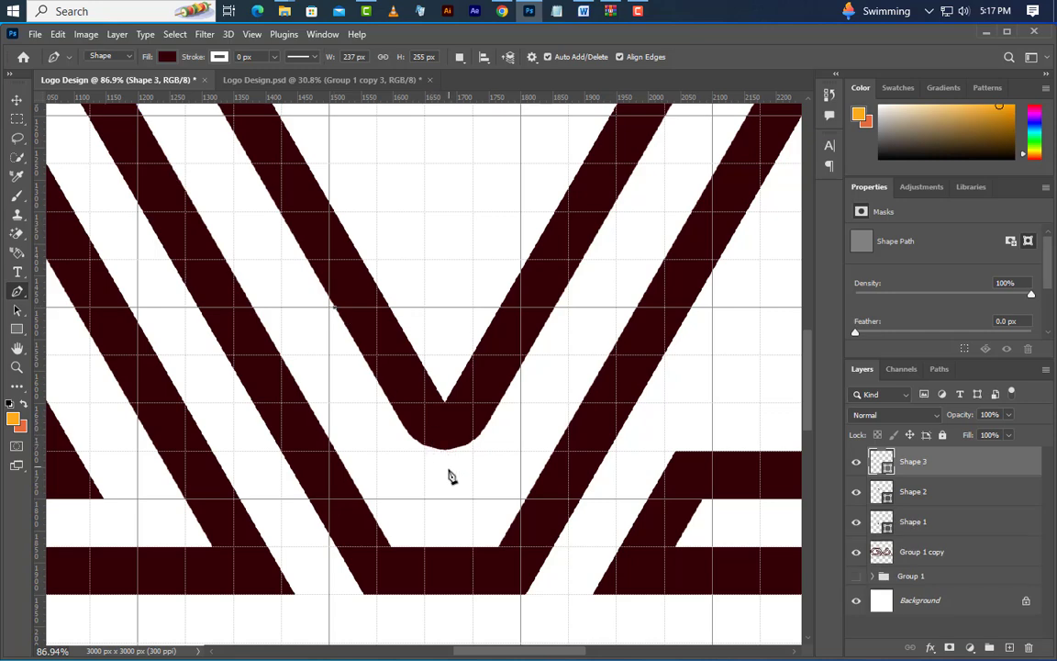
left_click_drag(490, 99, 424, 476)
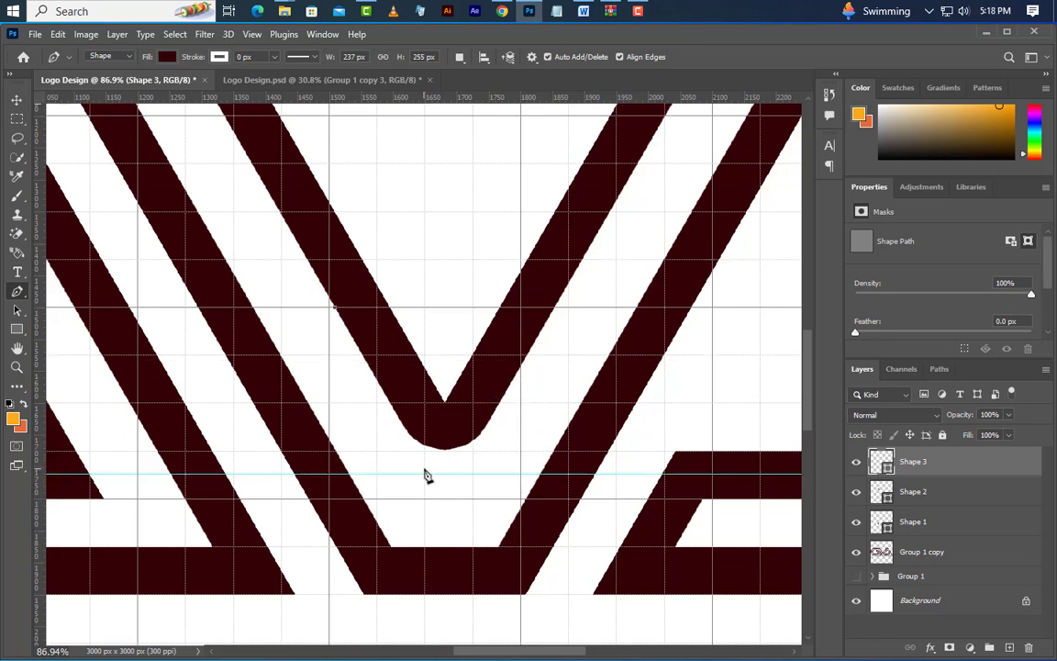
left_click(428, 473)
left_click(465, 474)
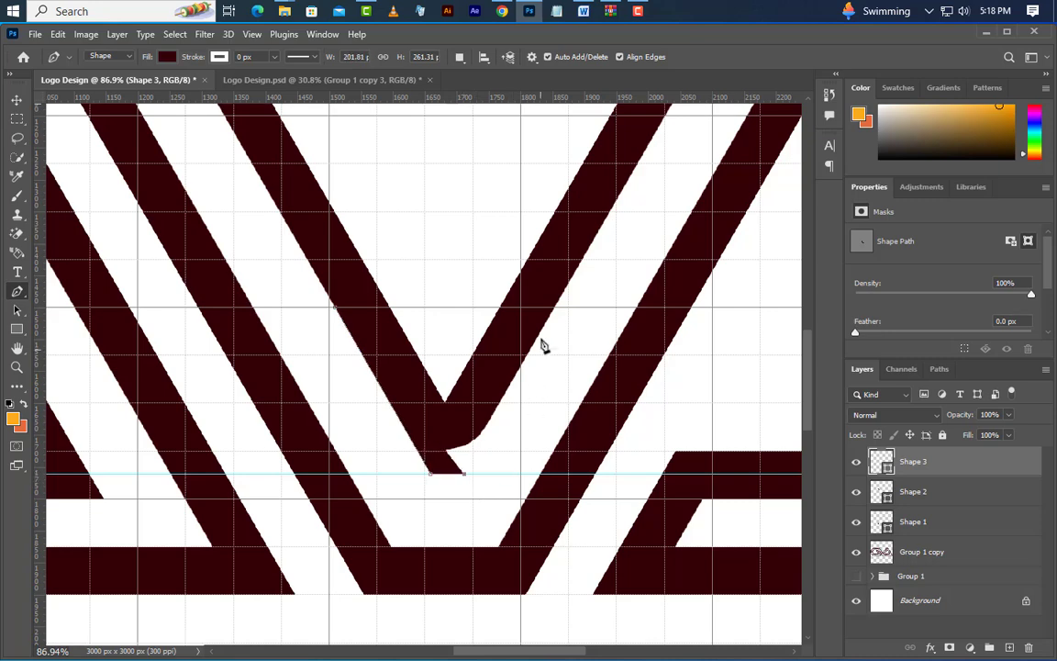
left_click(582, 261)
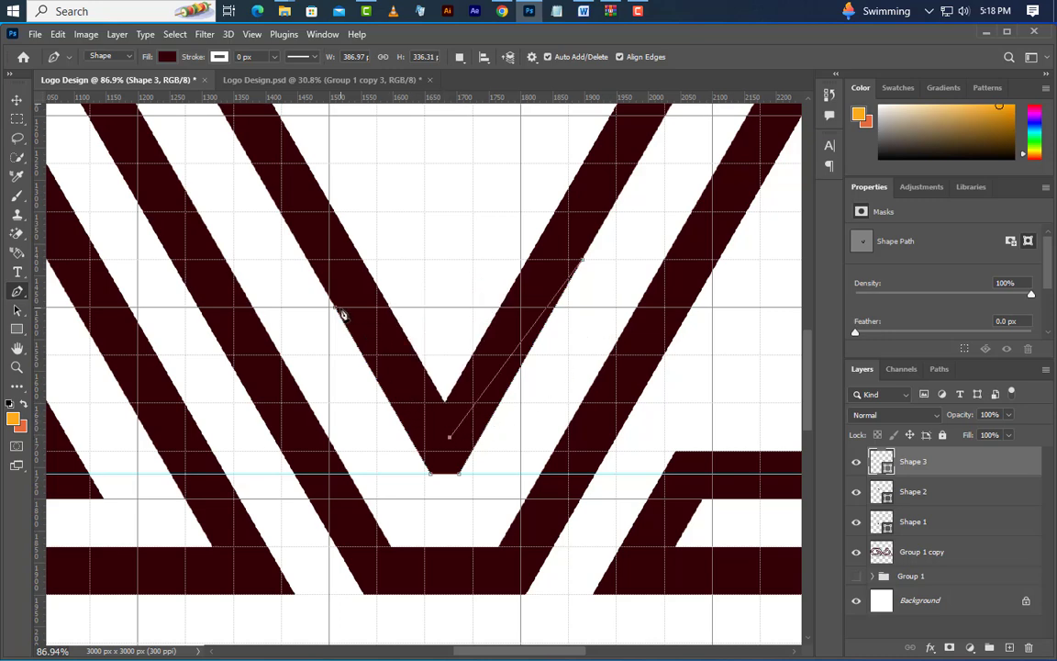
left_click(342, 315)
Draw a Pen shape about 192 × 300 px that sharpens the rounded lower corner of the A's inner triangle outline
scroll(344, 443, "down", 2)
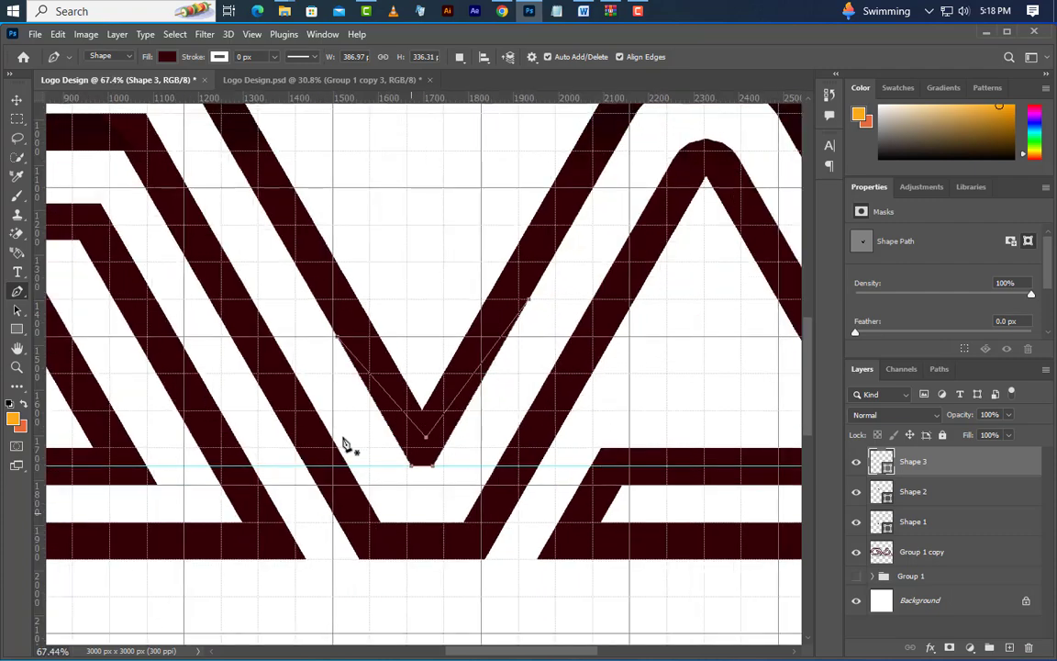
scroll(345, 444, "down", 2)
scroll(772, 455, "up", 1)
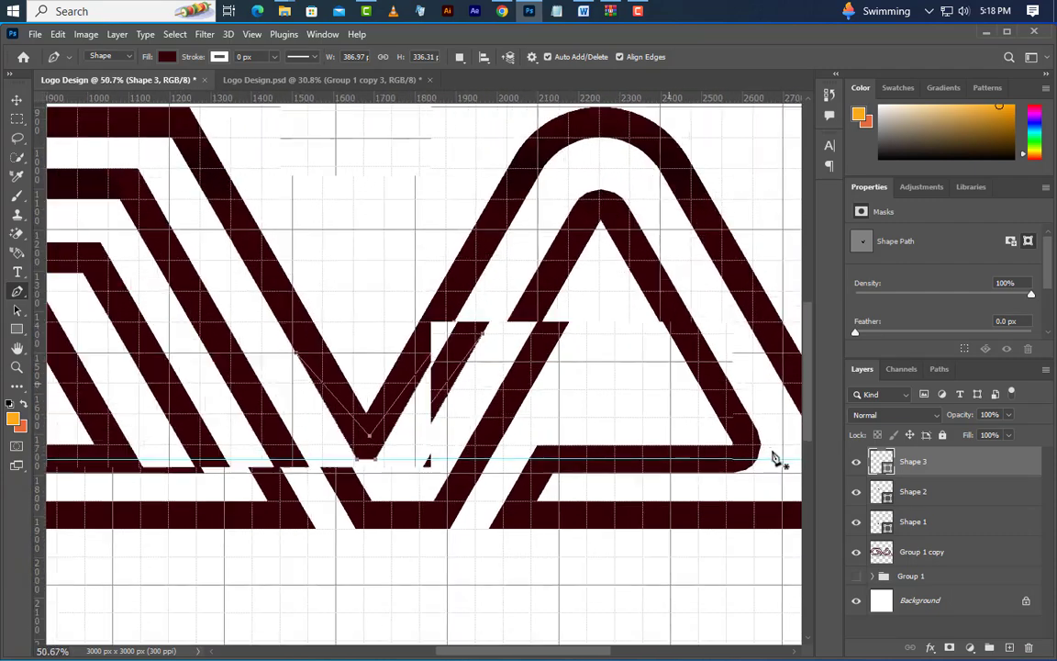
left_click_drag(583, 654, 623, 653)
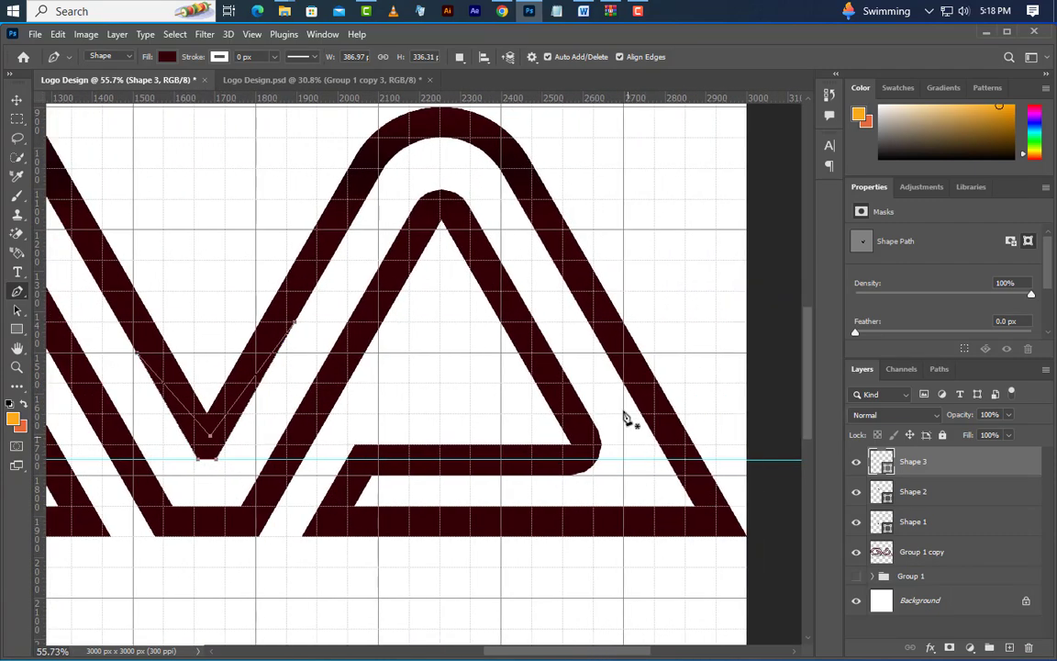
left_click(555, 356)
scroll(592, 425, "up", 3)
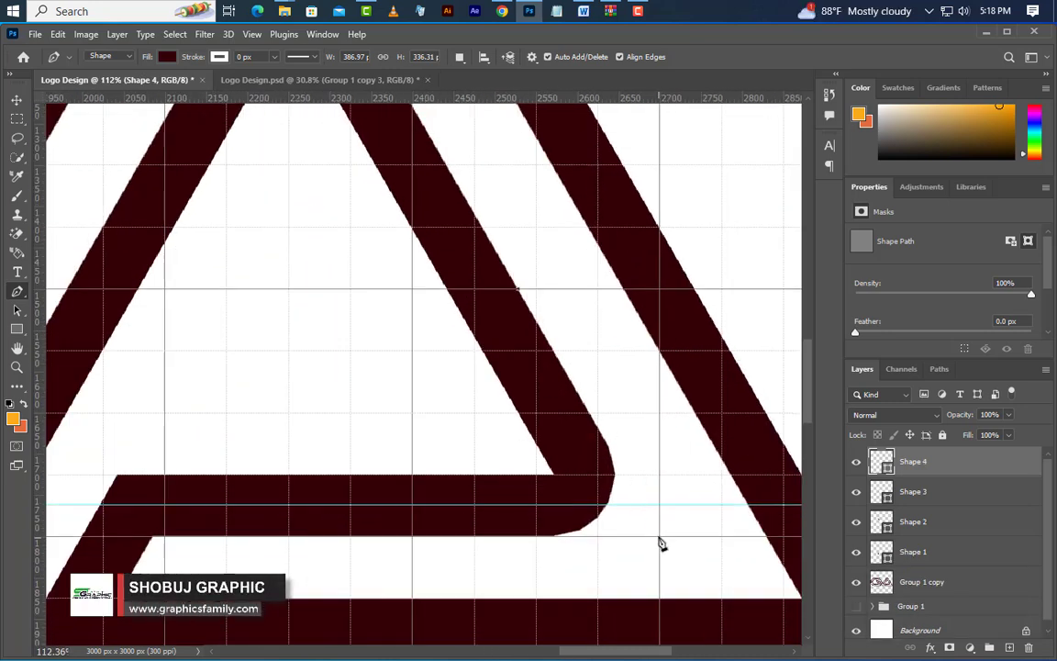
left_click(659, 536)
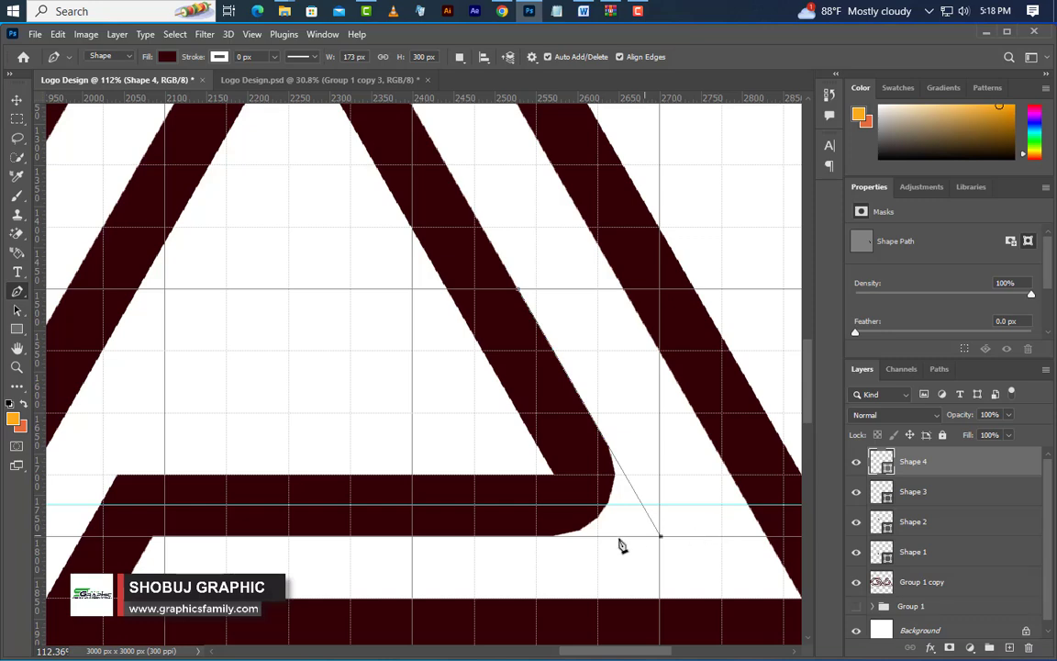
left_click_drag(502, 537, 579, 482)
left_click(519, 300)
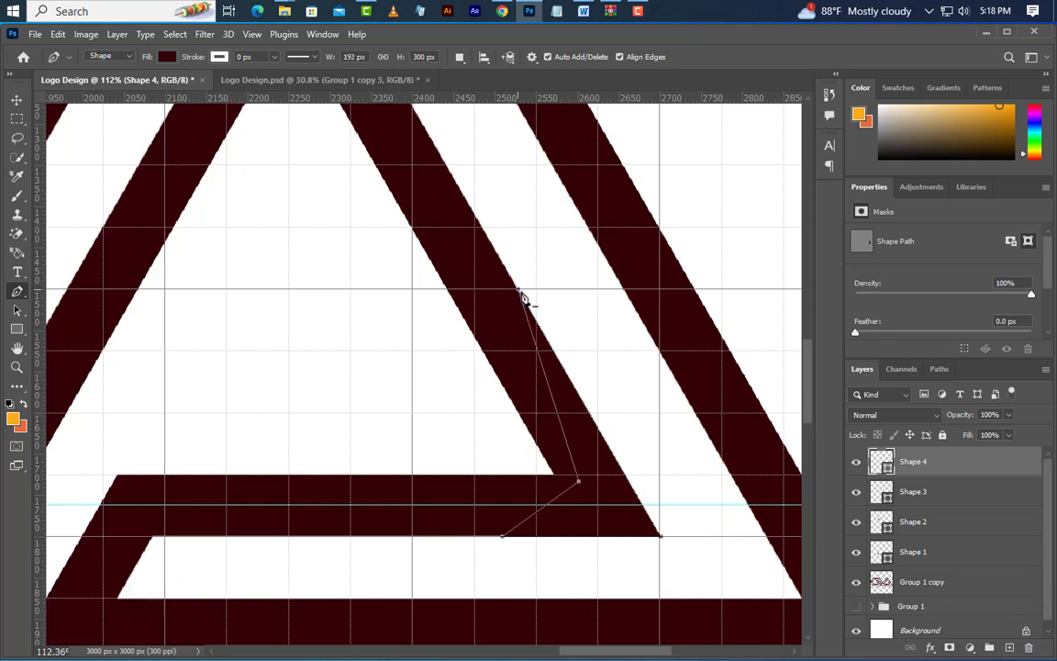
Draw a dark circle over the A's rounded inner peak and move it to about X 2257 px, Y 1153 px
scroll(590, 559, "down", 3)
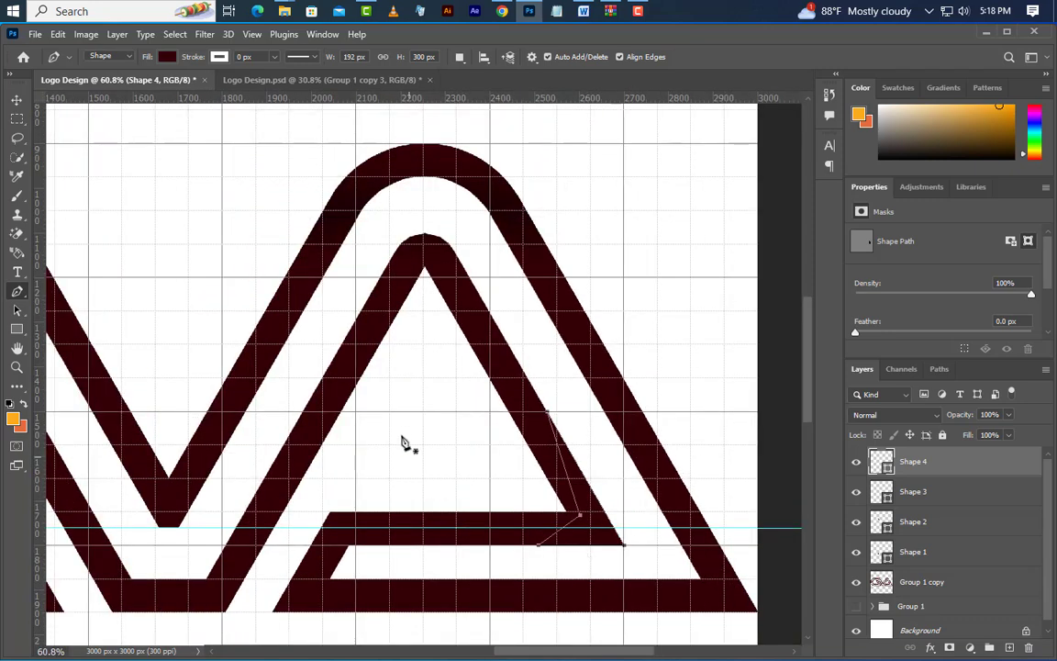
scroll(433, 250, "up", 3)
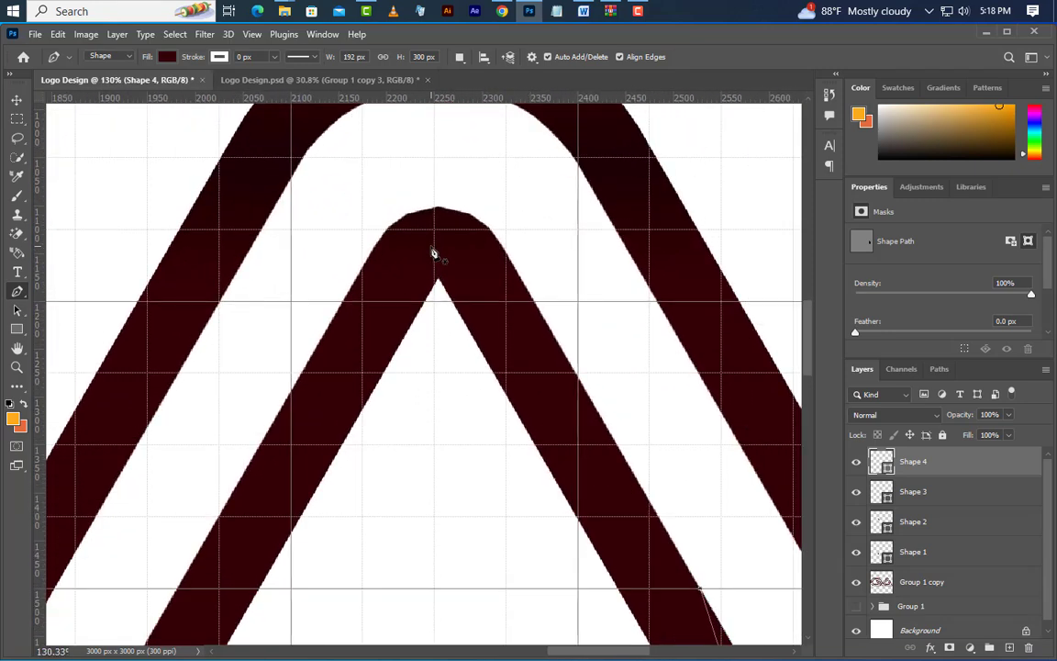
left_click(17, 329)
left_click(67, 345)
left_click_drag(401, 229, 503, 330)
key("ctrl+t")
left_click_drag(470, 292, 457, 247)
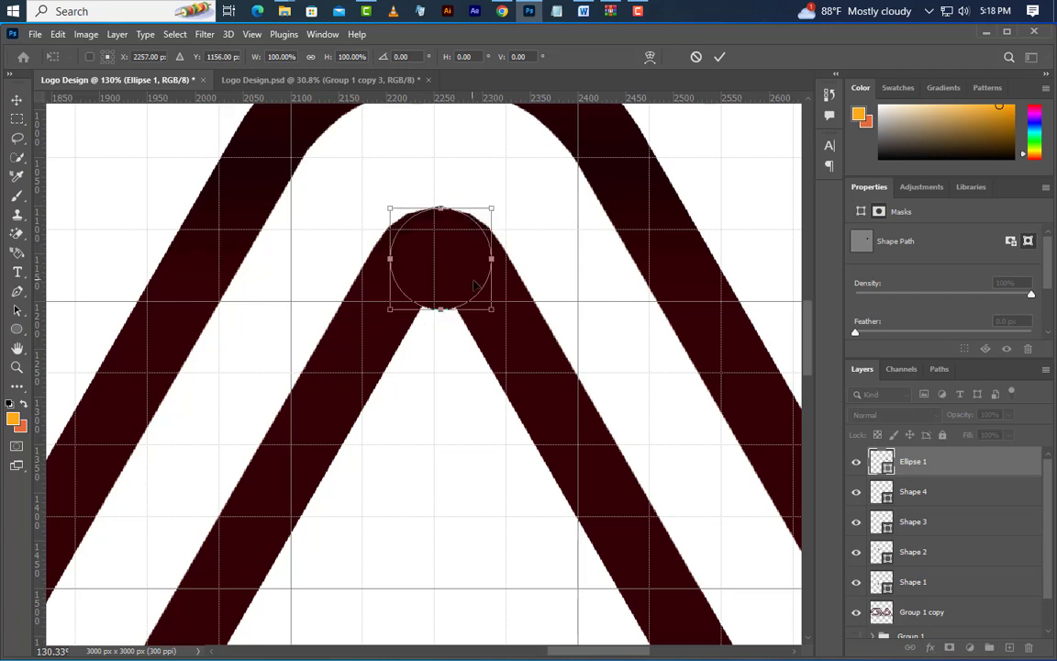
key("Up")
key("Up")
key("Up")
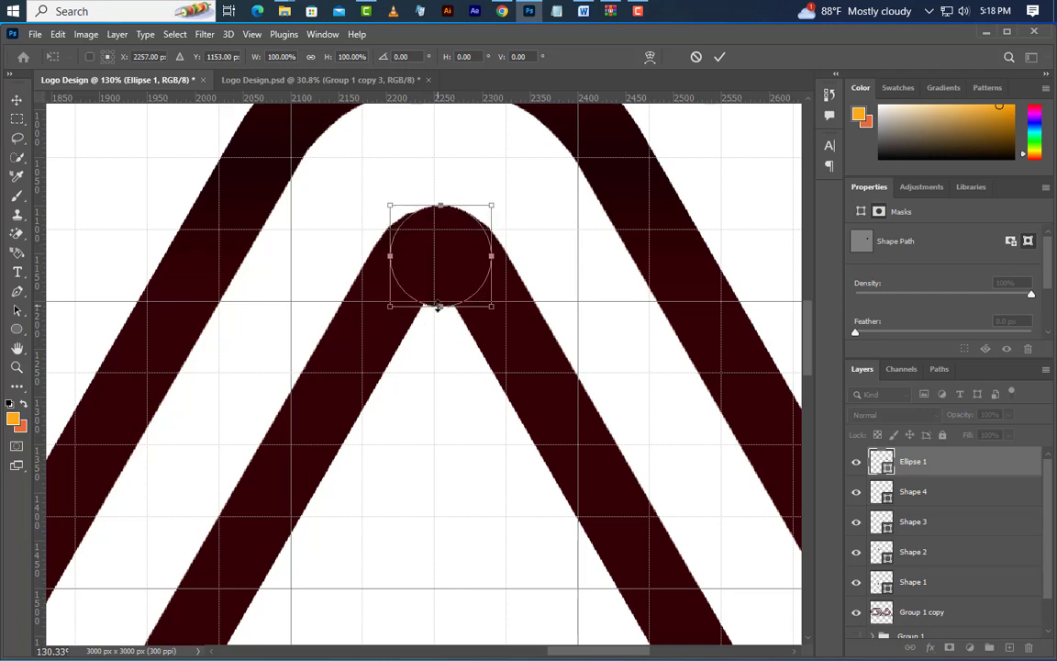
Scale the circle to about 134% and shift it to about X 2254.5 px, Y 1171 px to match the peak's curve
left_click_drag(438, 309, 441, 330)
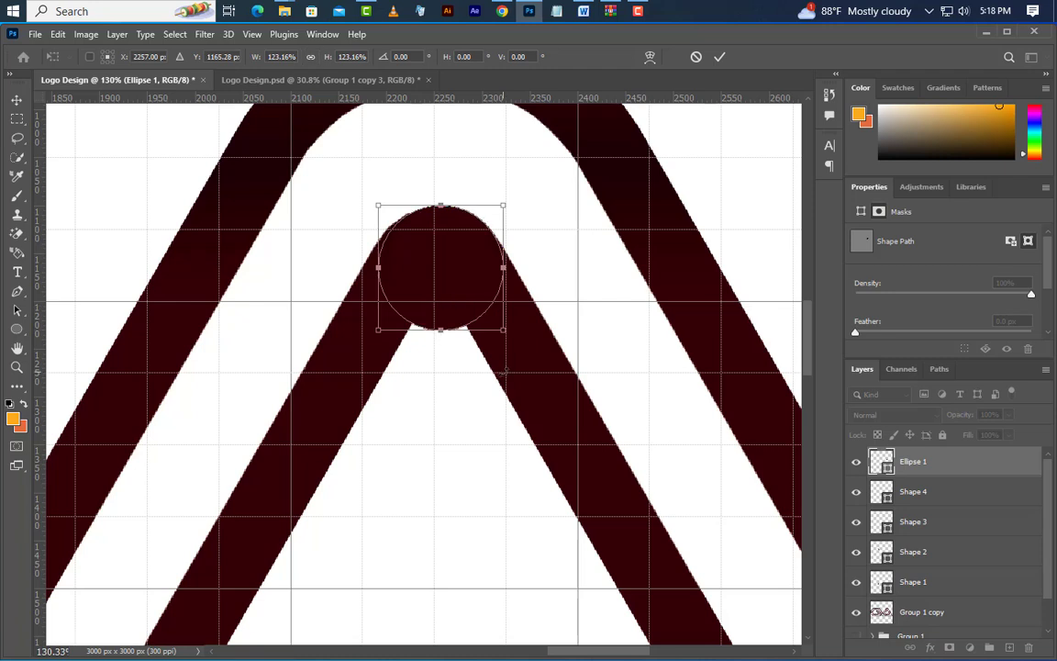
key("Left")
key("Left")
key("Left")
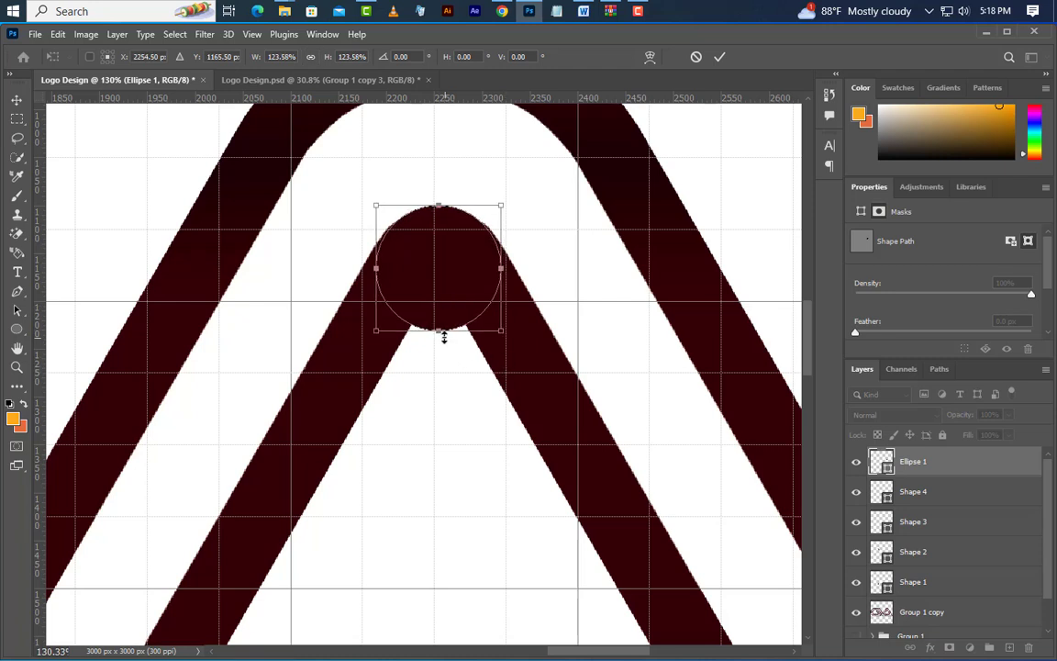
left_click_drag(441, 330, 439, 342)
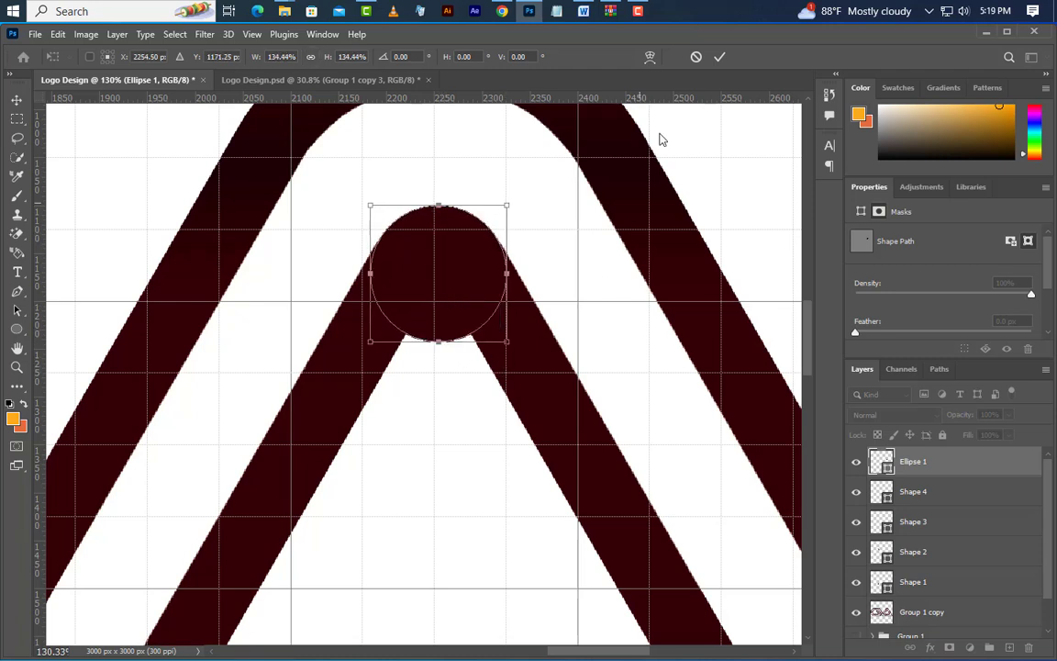
left_click(719, 58)
Rasterize the circle layer and erase its lower part bulging into the A's inner triangle with the Eraser
right_click(970, 463)
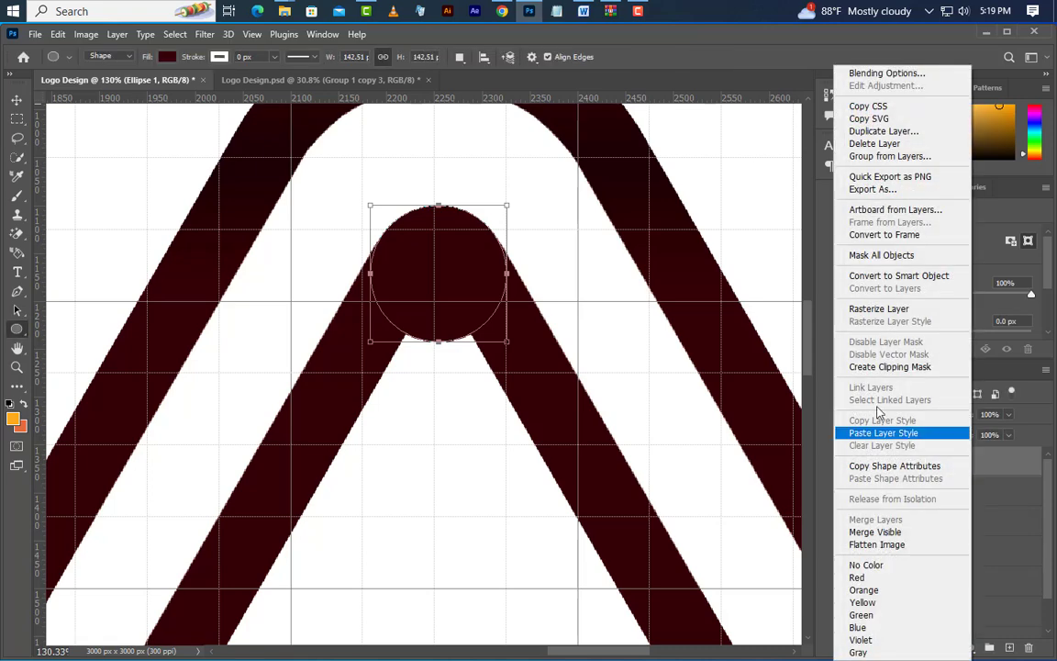
left_click(866, 311)
left_click(16, 233)
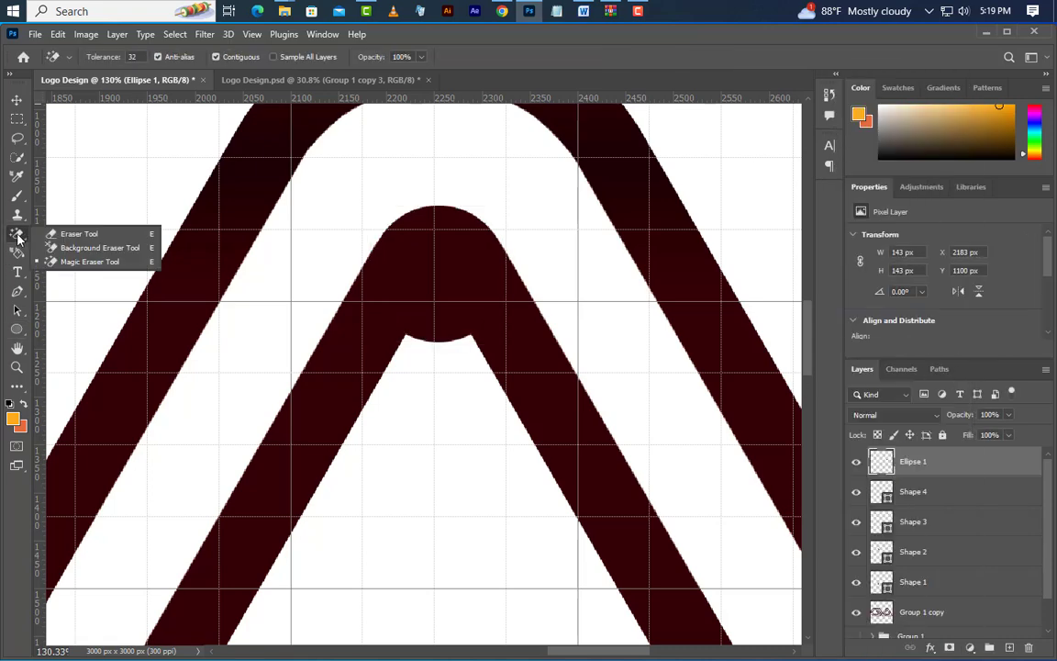
left_click(69, 232)
left_click(434, 468)
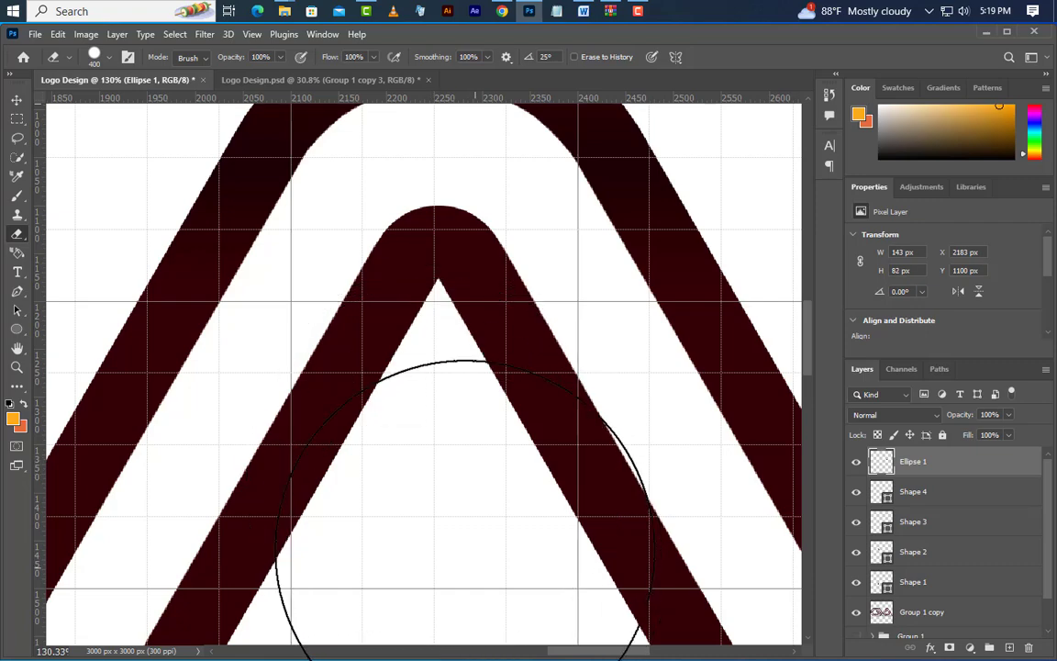
Combine the Ellipse 1, Shape 1 to Shape 4 and Group 1 copy layers into a single smart object
scroll(450, 404, "down", 5)
scroll(461, 377, "down", 4)
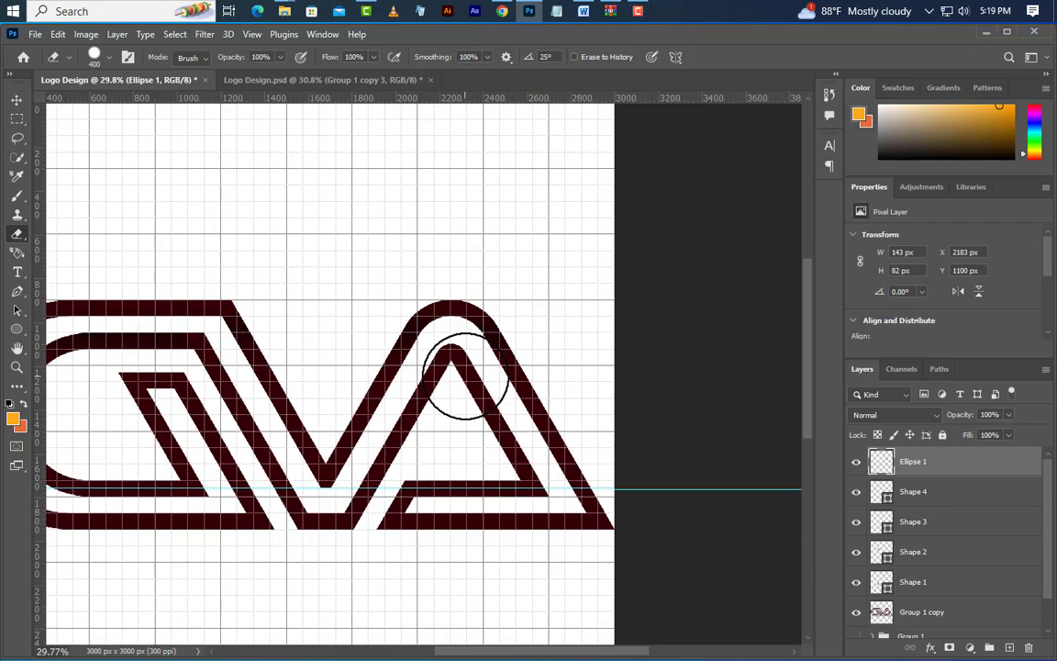
left_click(887, 522, "shift")
left_click(952, 561, "shift")
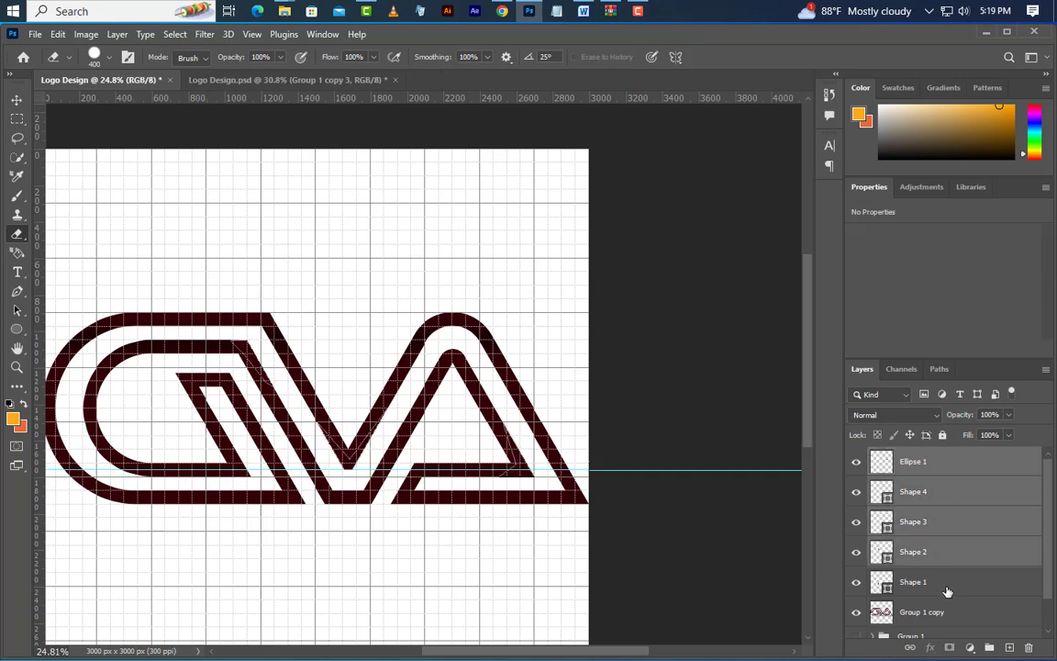
left_click(949, 589, "shift")
left_click(955, 610, "shift")
scroll(957, 611, "down", 2)
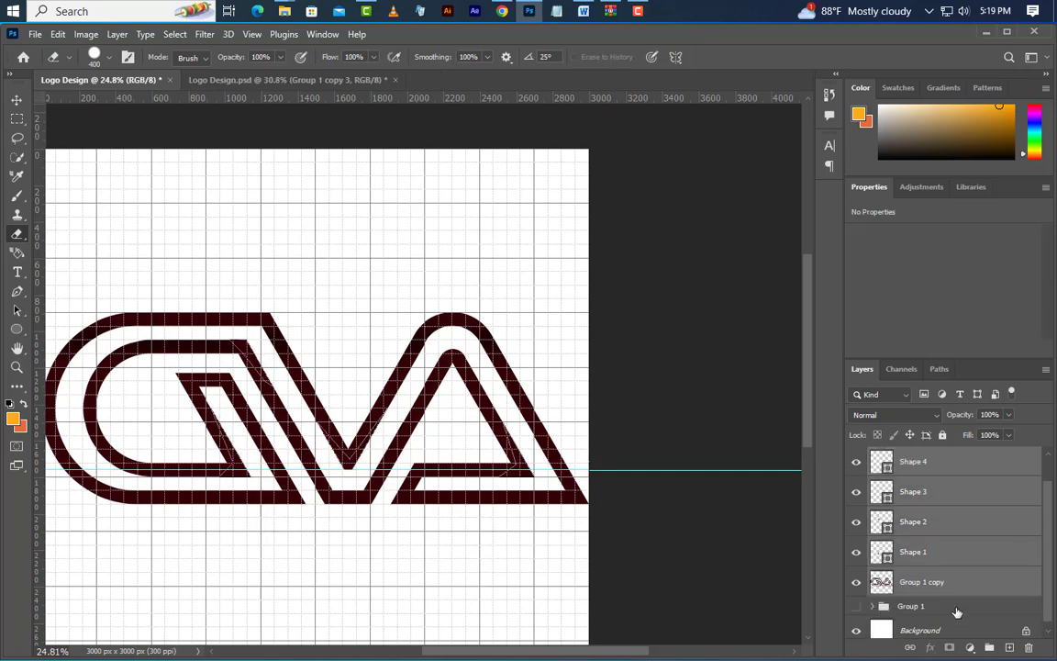
right_click(974, 462)
left_click(929, 277)
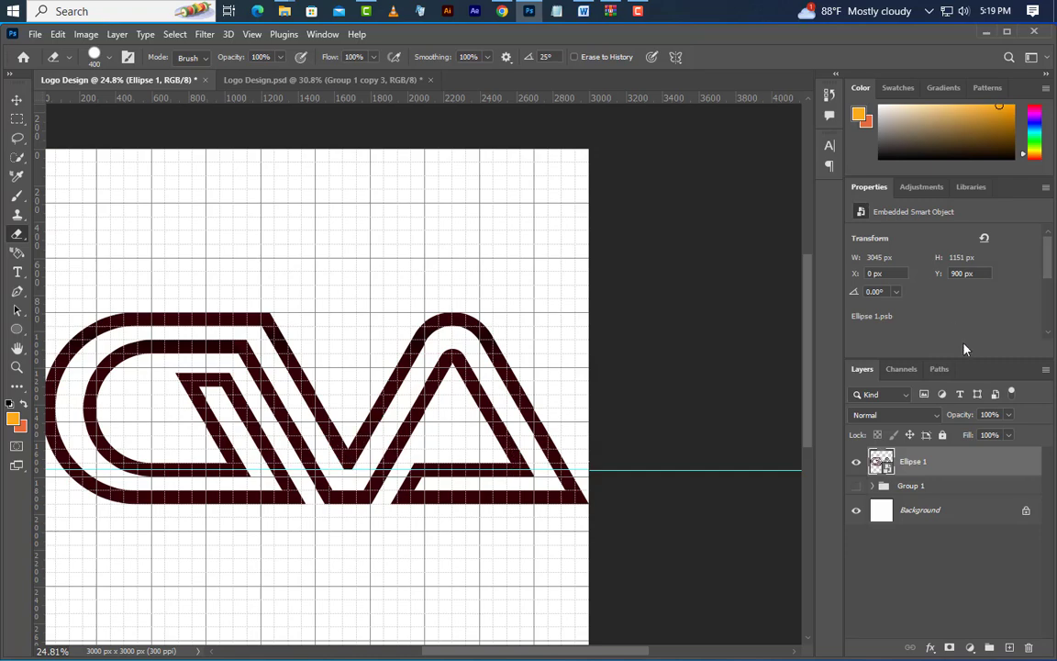
Remove the horizontal guide running through the lower part of the logo
scroll(571, 420, "up", 1)
left_click(16, 101)
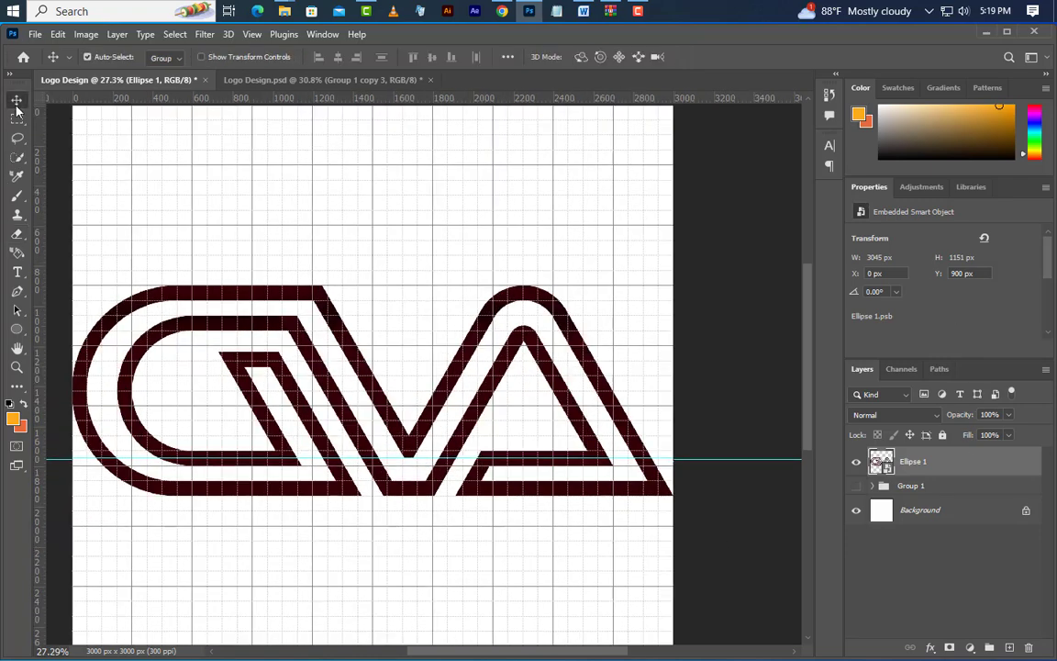
left_click_drag(688, 460, 700, 15)
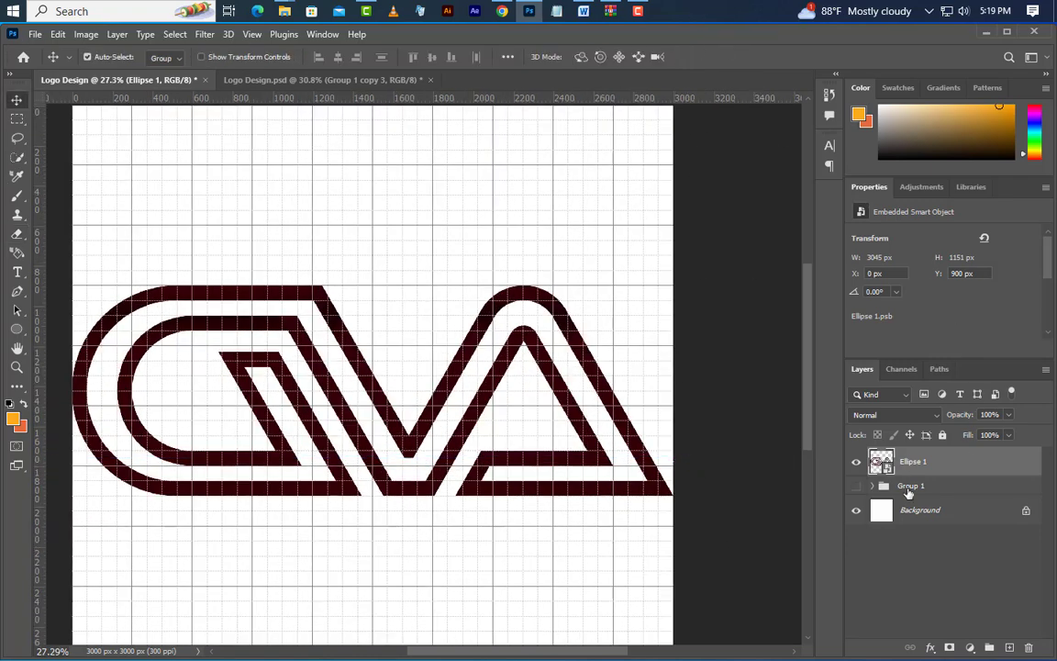
Show the orange artwork in Group 1 and group it together with the dark outline smart object
left_click(857, 487)
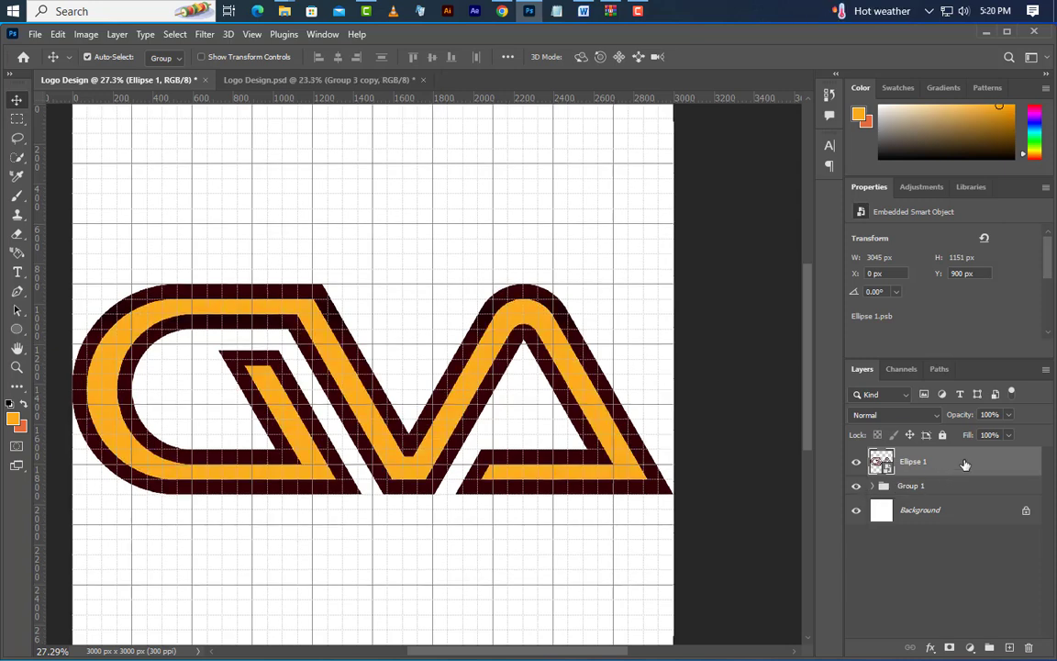
left_click(1003, 613)
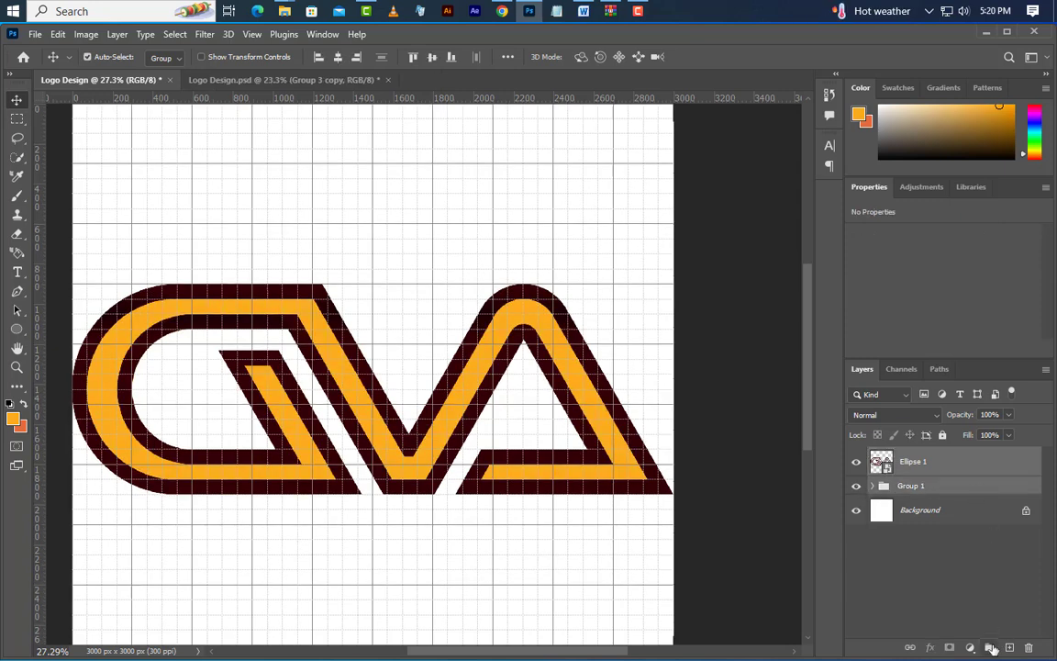
left_click(991, 648)
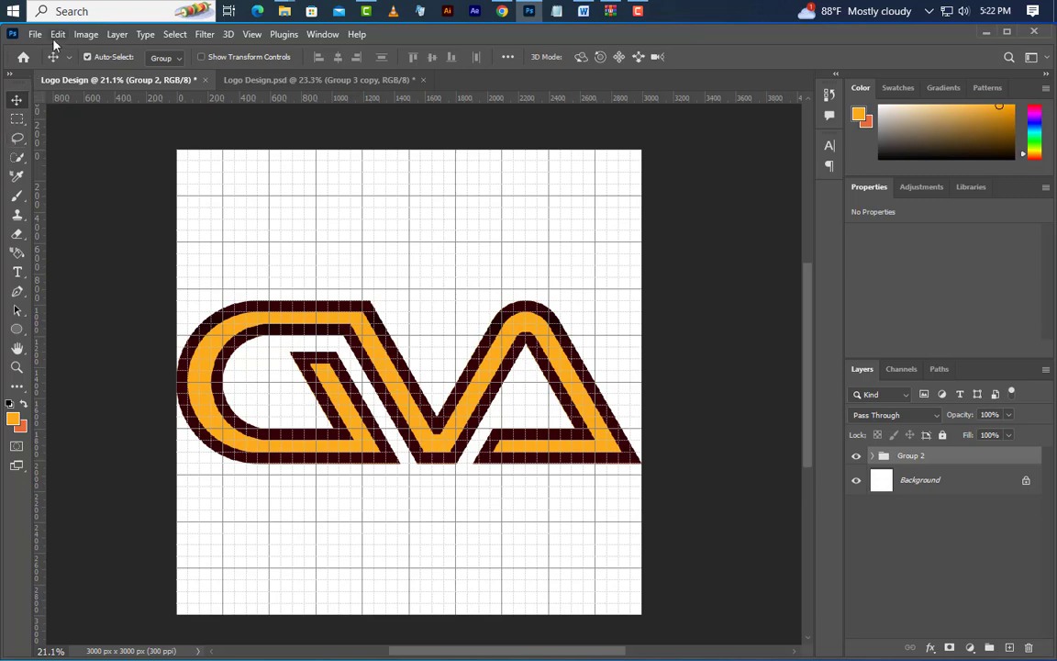
Free Transform the logo group: move it up to about X 1501 px, Y 974 px and shrink it to about two thirds
left_click(57, 34)
left_click(165, 358)
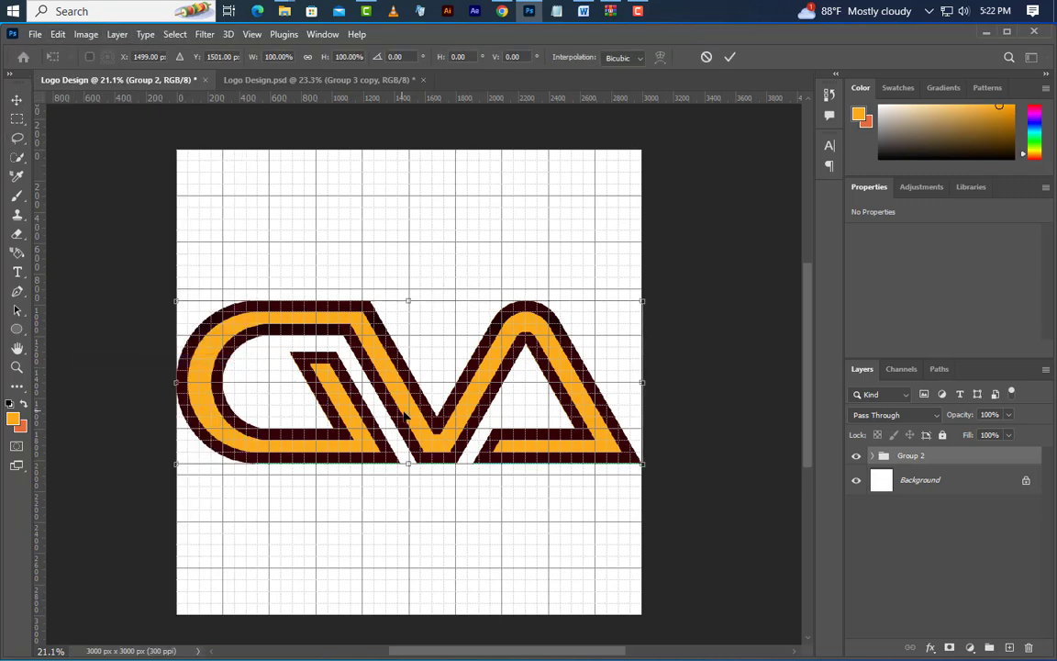
left_click_drag(404, 414, 413, 328)
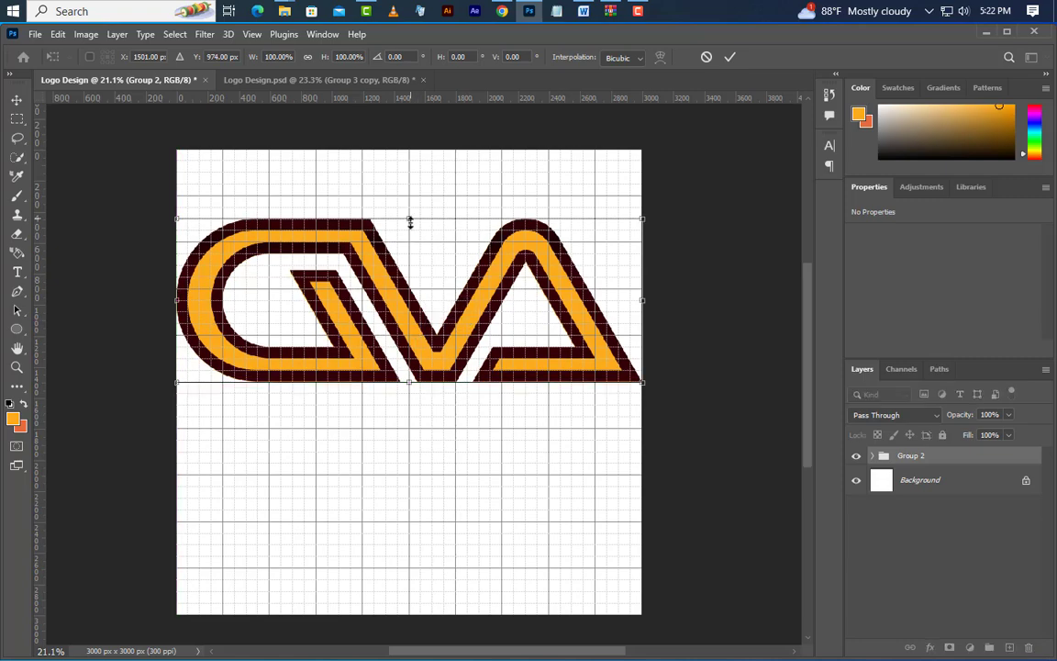
mouse_move(410, 221)
left_mouse_down()
mouse_move(410, 272)
mouse_move(410, 241)
left_mouse_up()
scroll(410, 313, "up", 2)
scroll(411, 312, "up", 2)
left_click(732, 59)
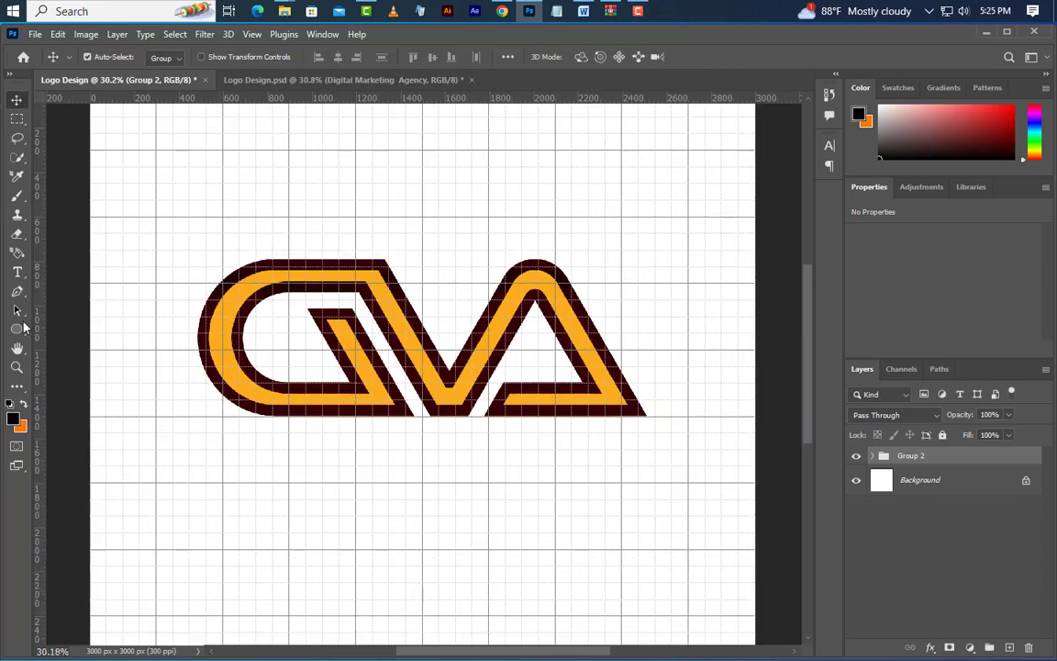
Add the text "Digital Marketing Agency" below the logo in Eras Bold ITC, 67 pt, centre-aligned
left_click(16, 272)
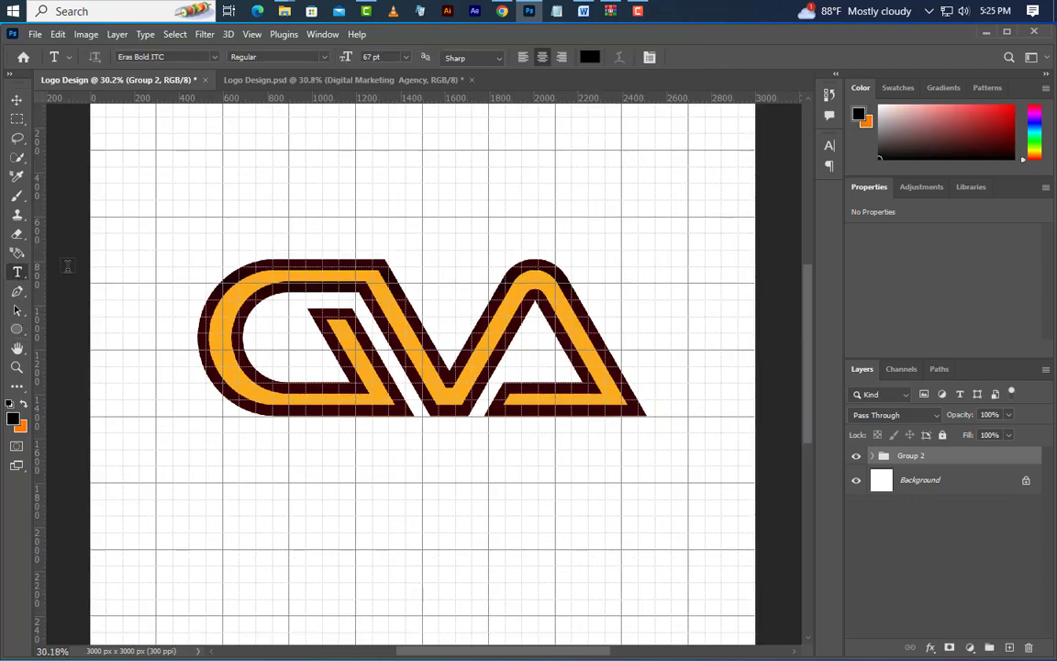
left_click(157, 509)
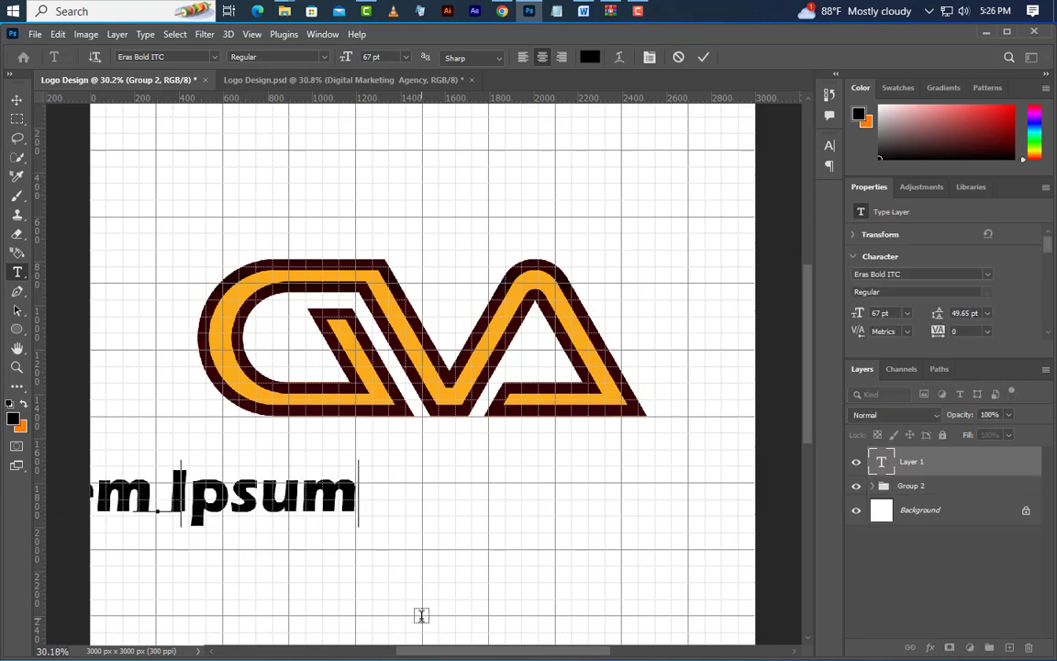
type("Digital Mar")
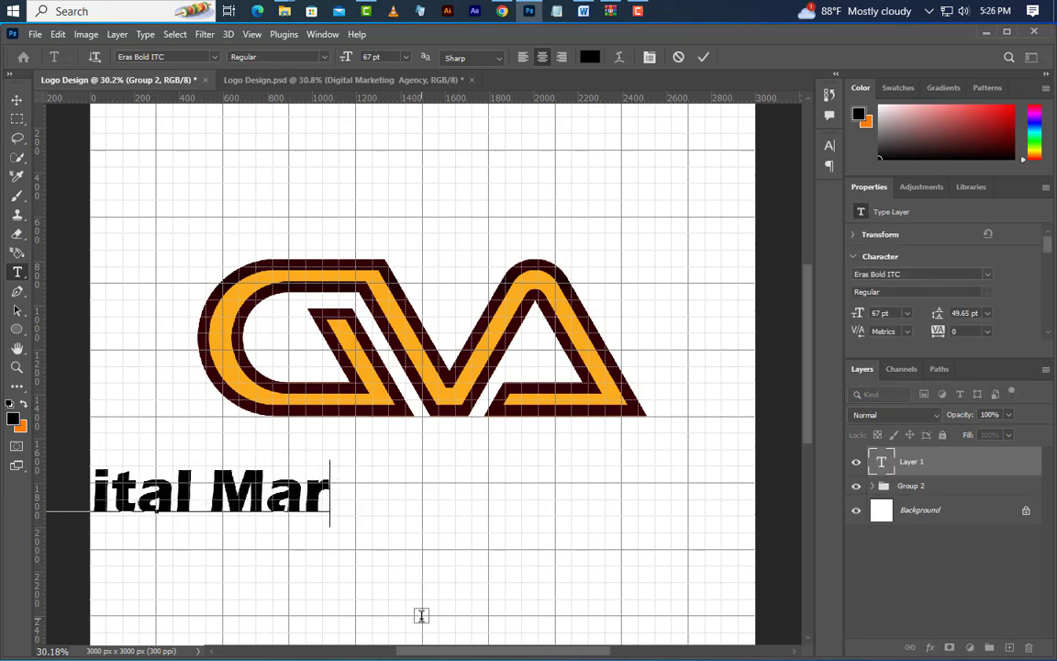
type("keting ")
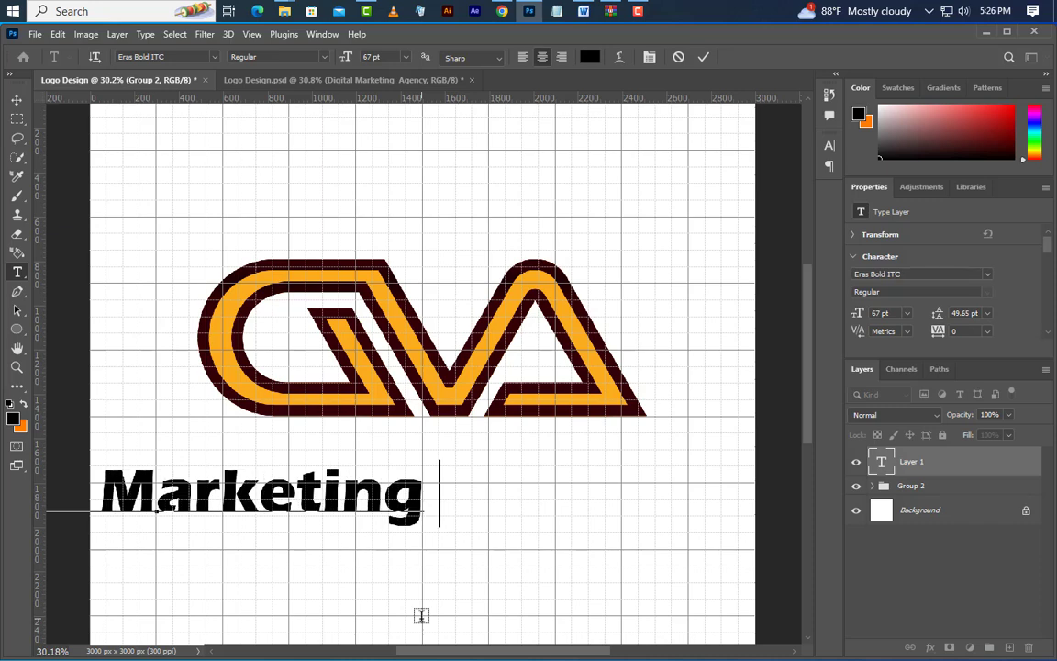
type("Agency")
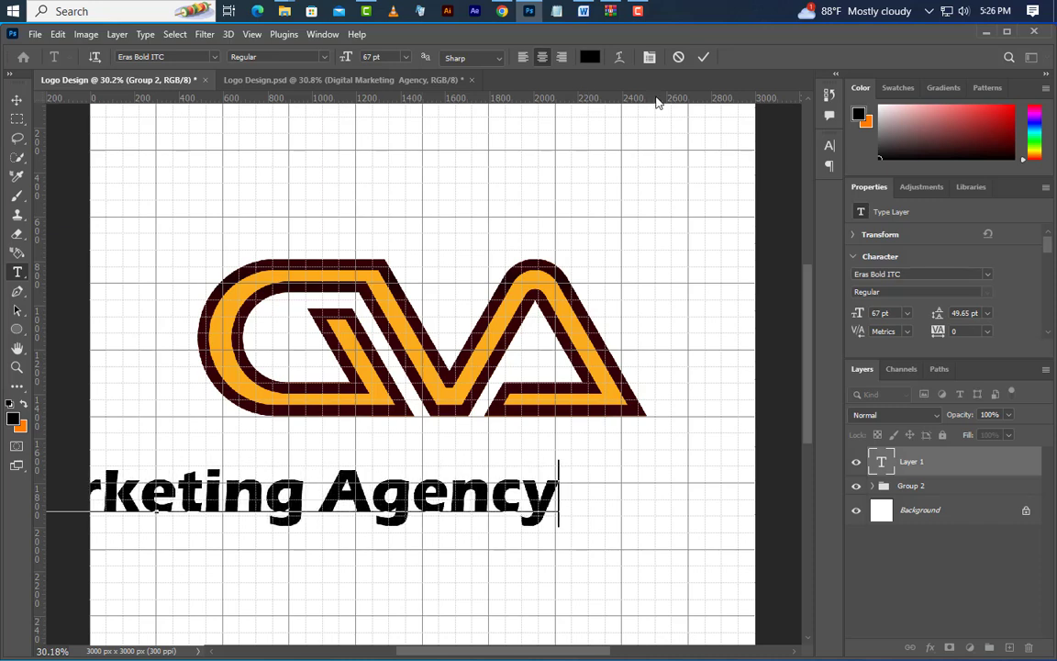
Break the text before "Agency" onto a second line and move the text block to sit centred beneath the logo
left_click(323, 496)
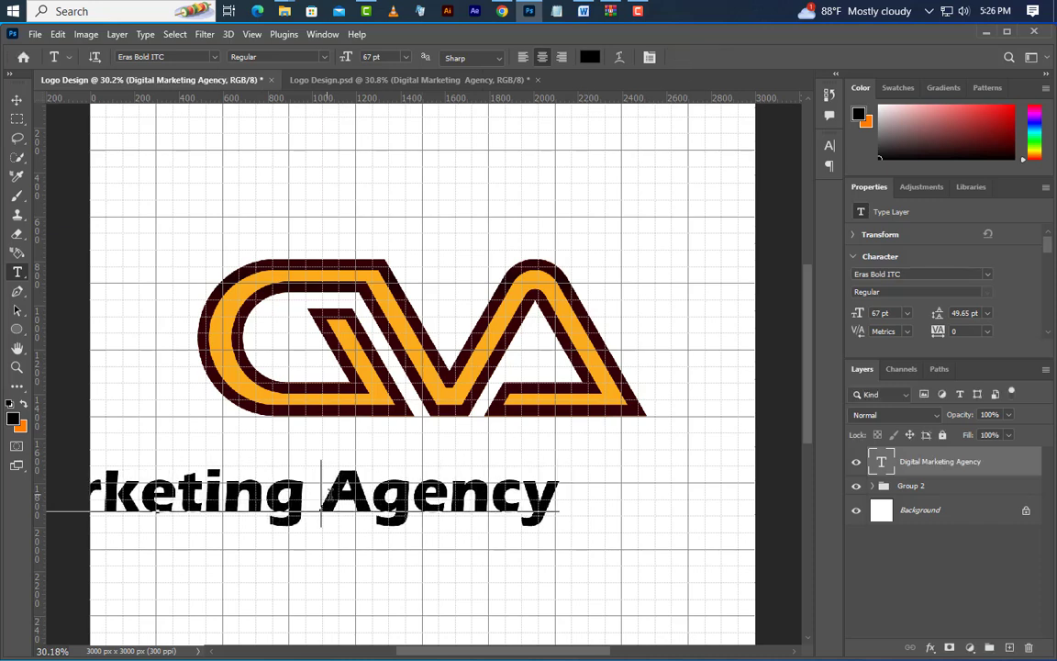
key("BackSpace")
key("Return")
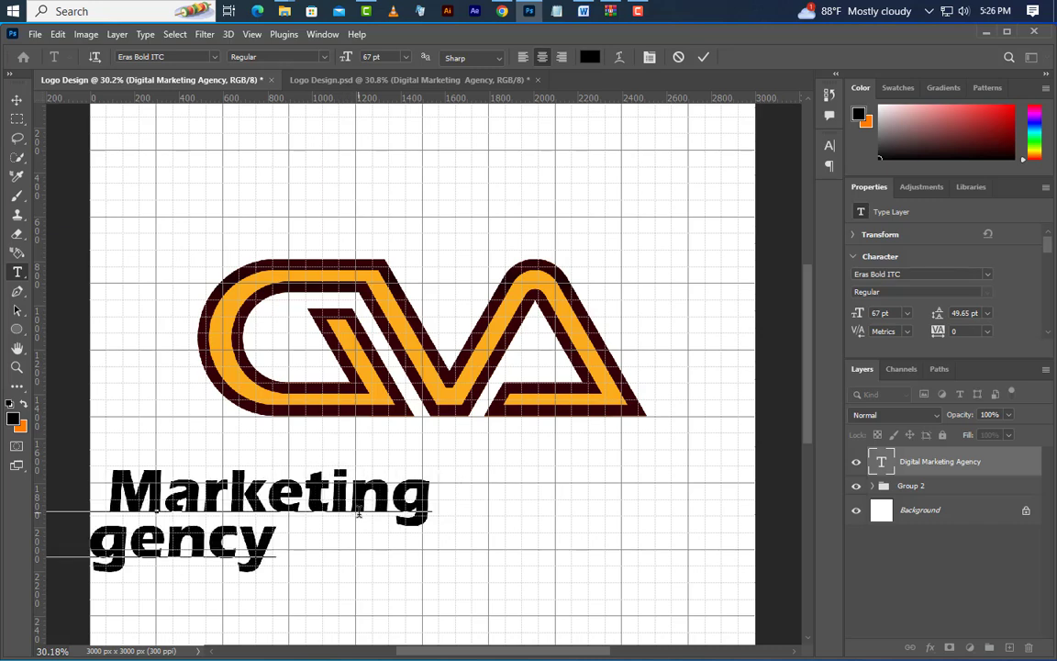
left_click(16, 99)
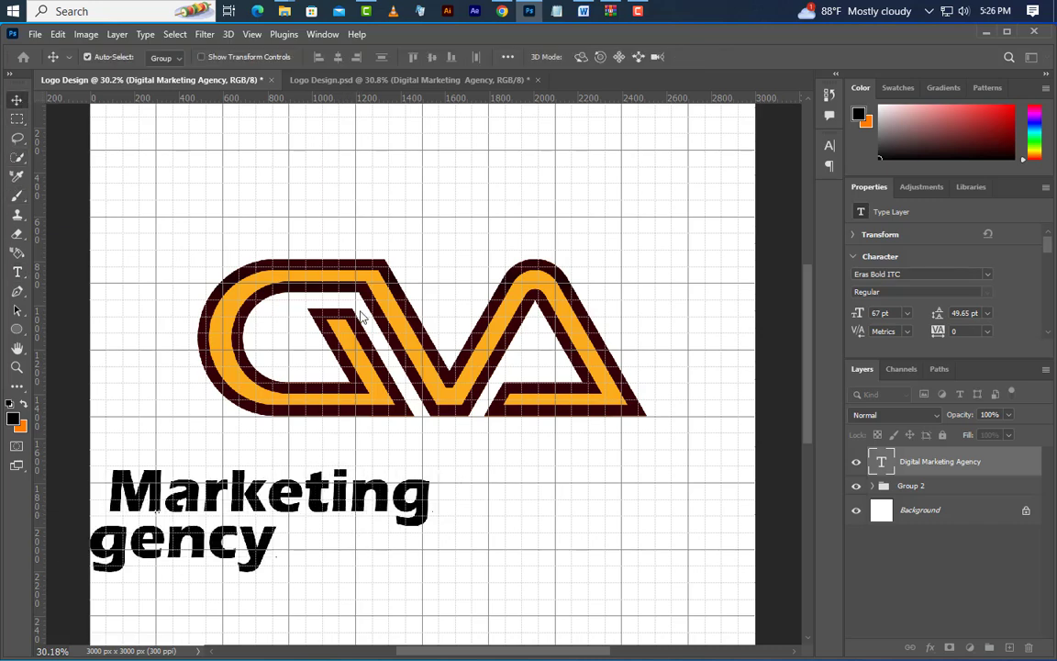
left_click_drag(322, 508, 588, 509)
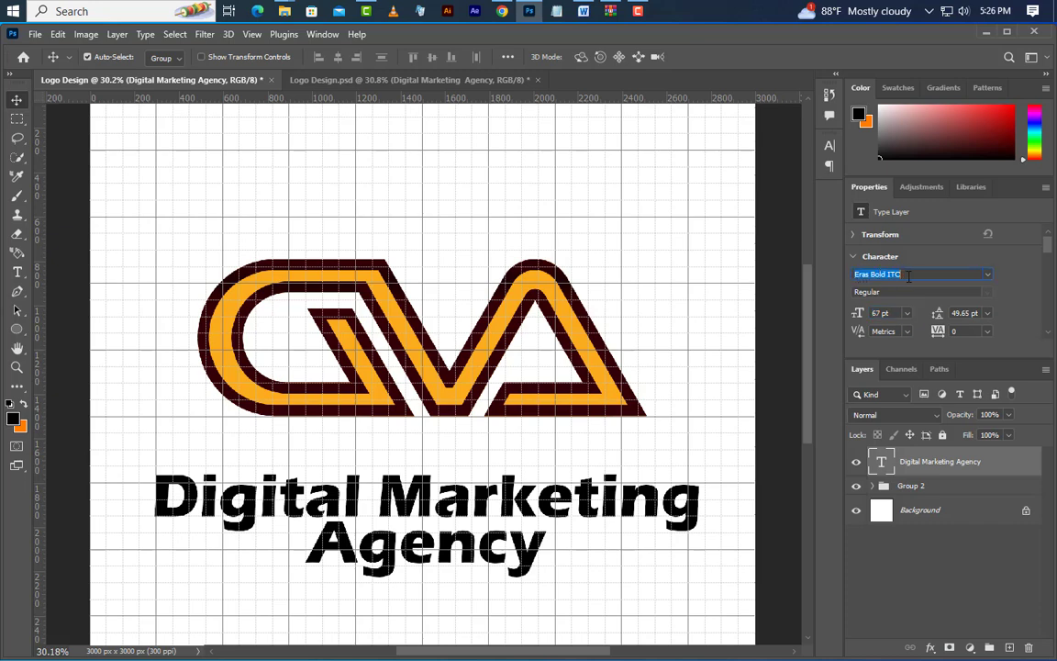
Set the leading of the two-line text to 61 pt
left_click_drag(882, 294, 850, 292)
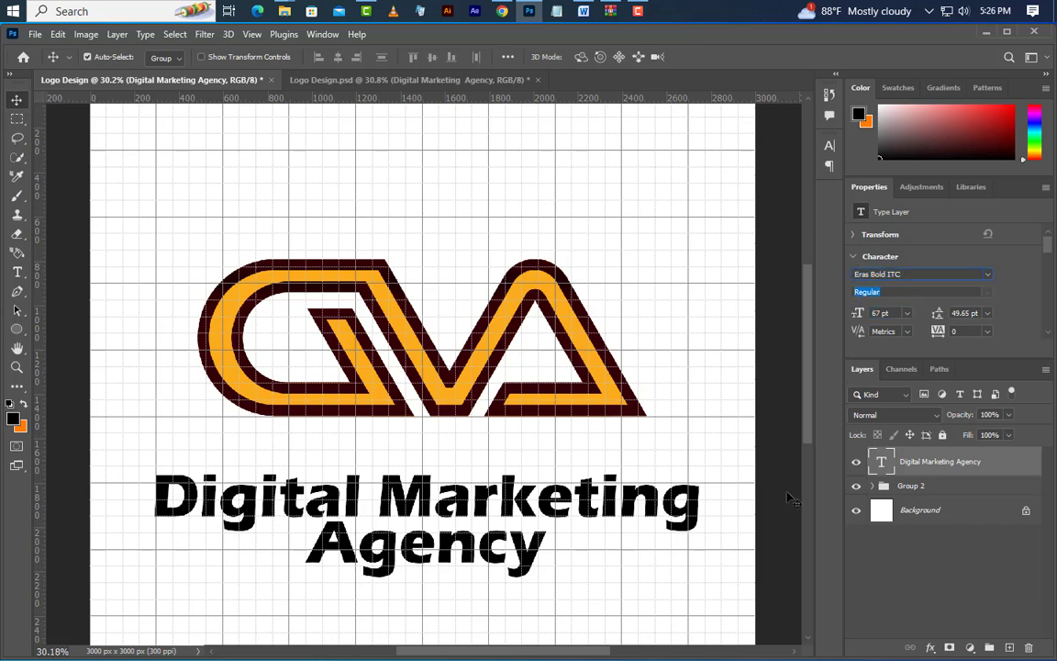
left_click(955, 313)
key("Return")
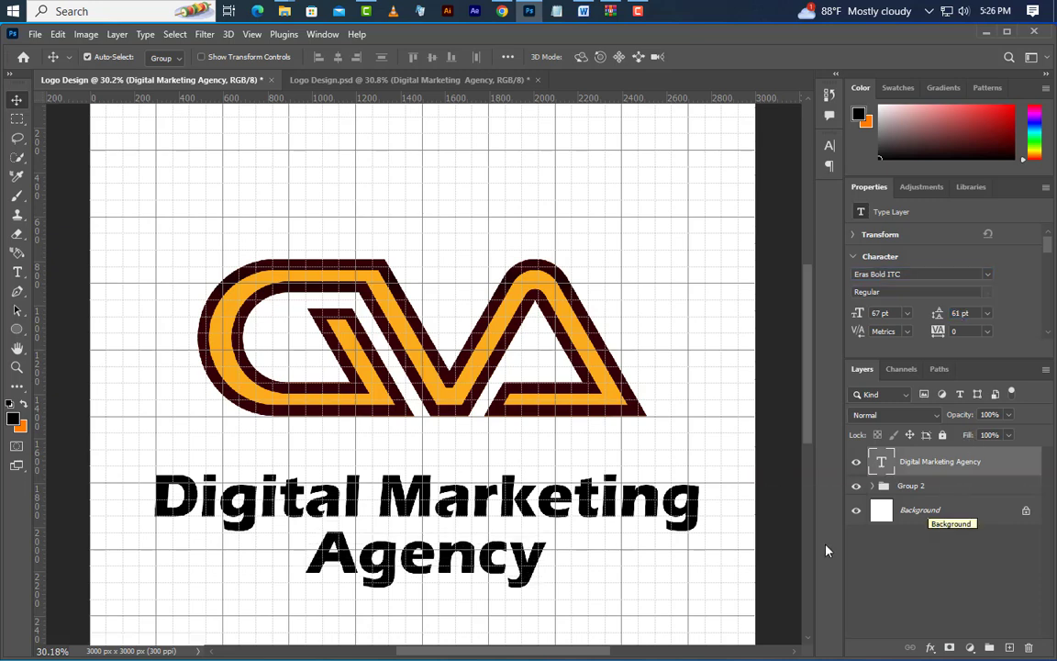
Set the colour of the whole "Digital Marketing Agency" text to light grey f1f1f1
left_click(19, 273)
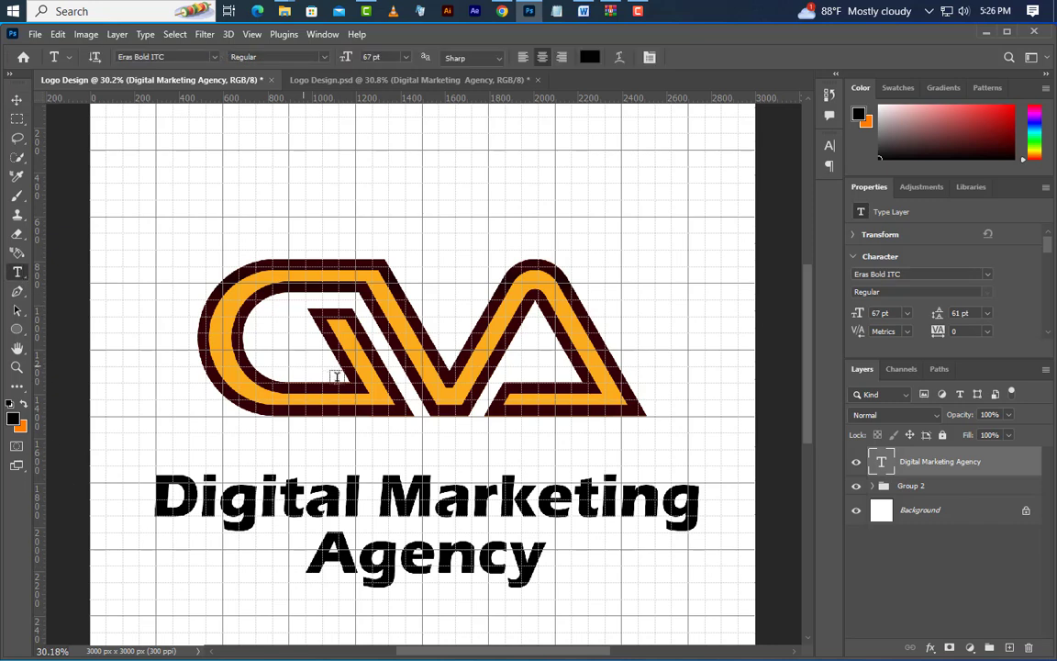
left_click(830, 149)
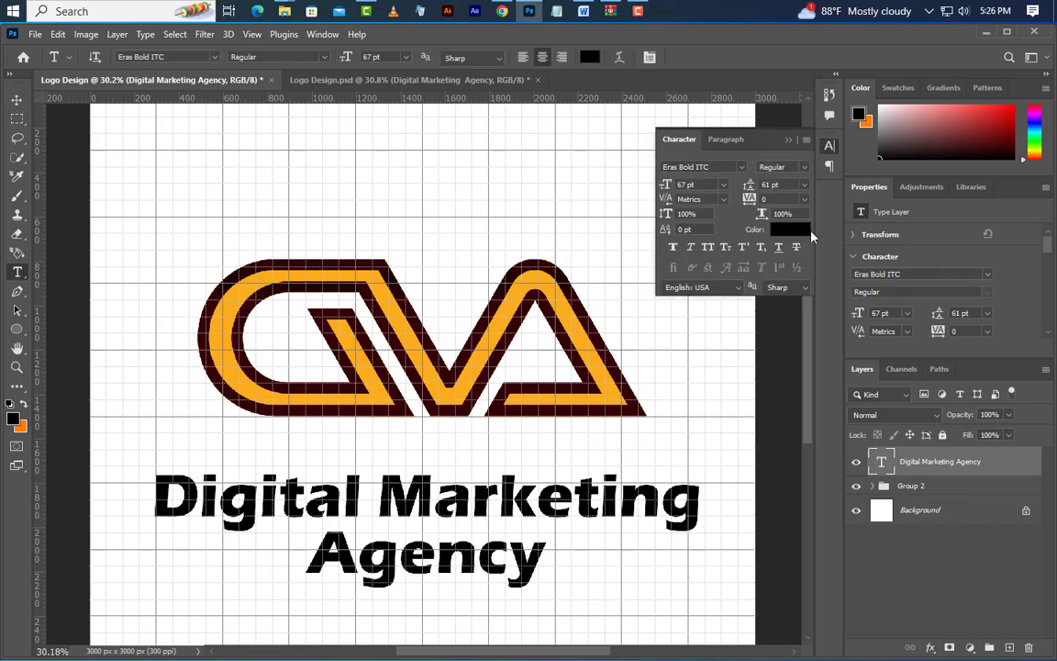
left_click(789, 229)
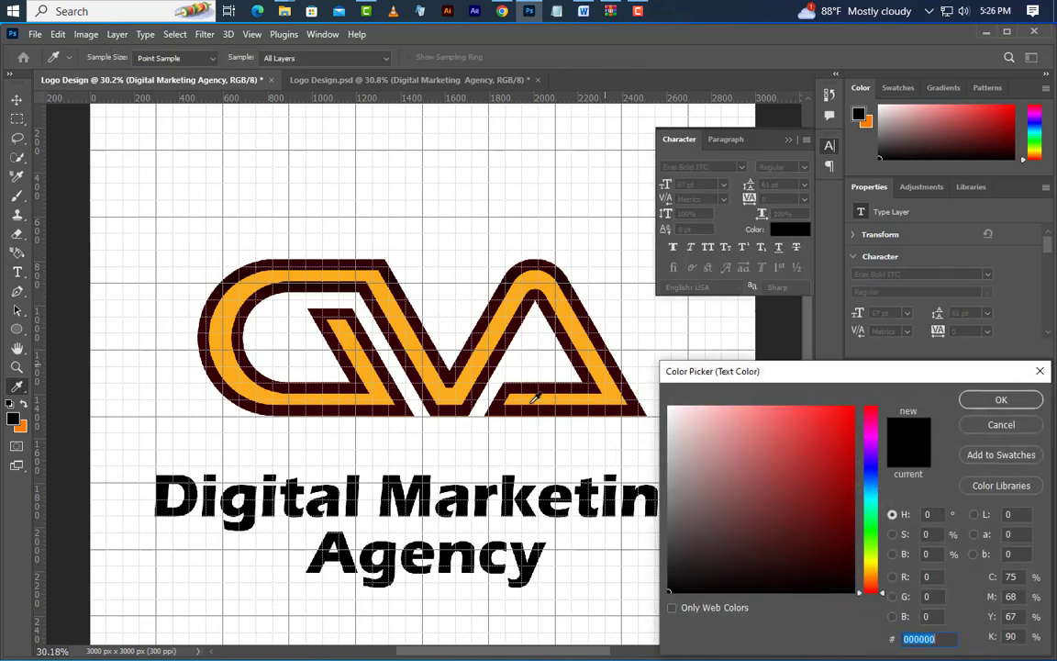
left_click(631, 521)
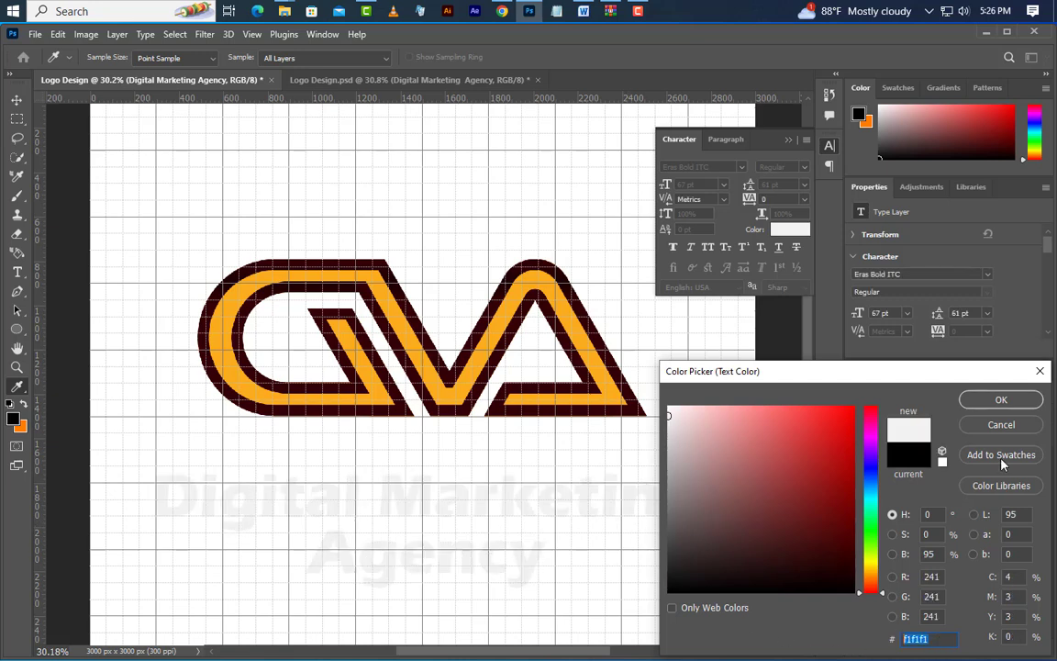
left_click(1001, 399)
left_click(786, 140)
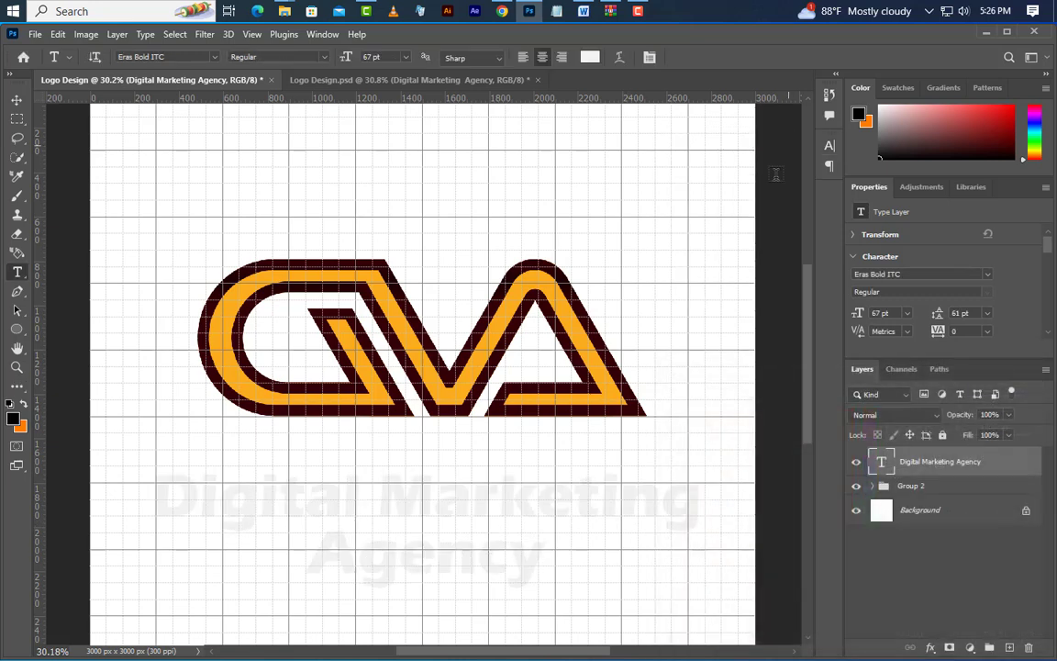
Recolour only the word "Agency" to orange ff7c00
left_click_drag(315, 562, 574, 561)
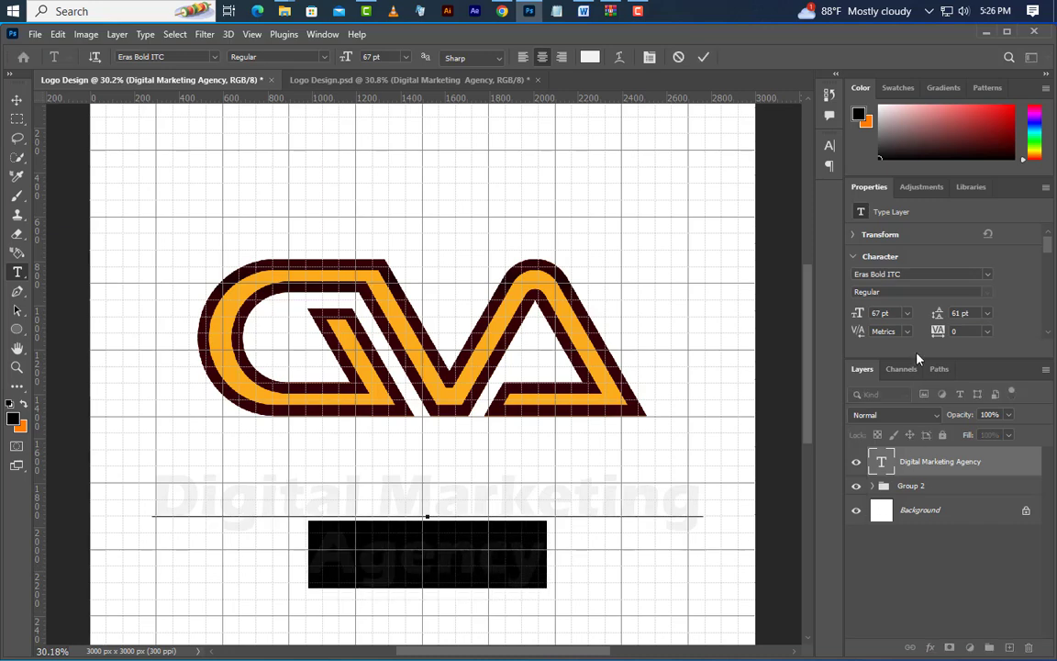
left_click(829, 145)
left_click(791, 229)
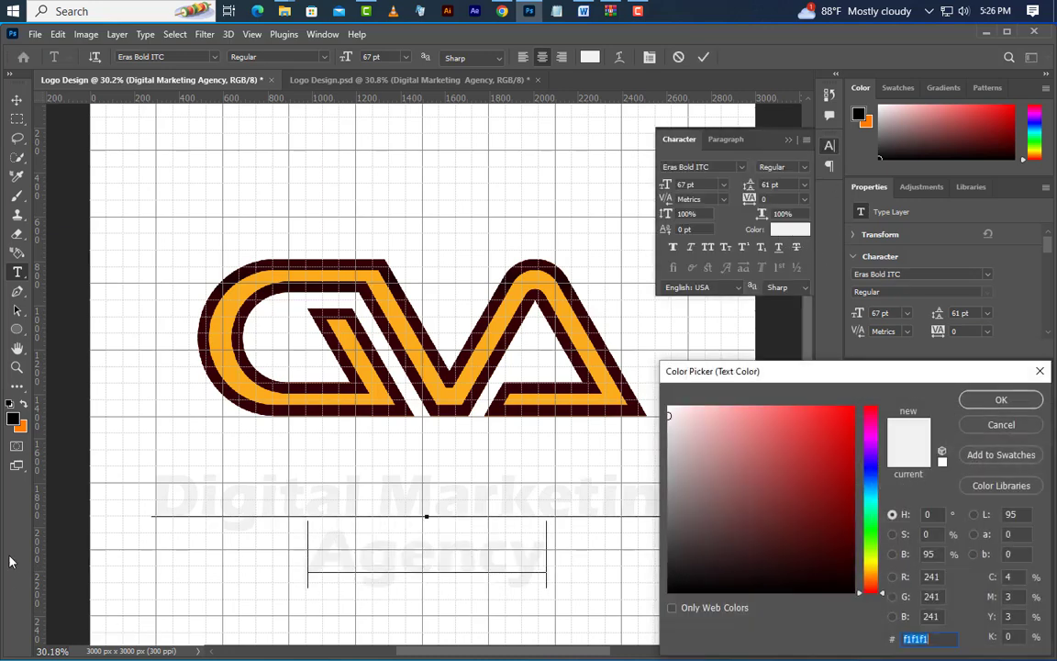
type("ff7c00")
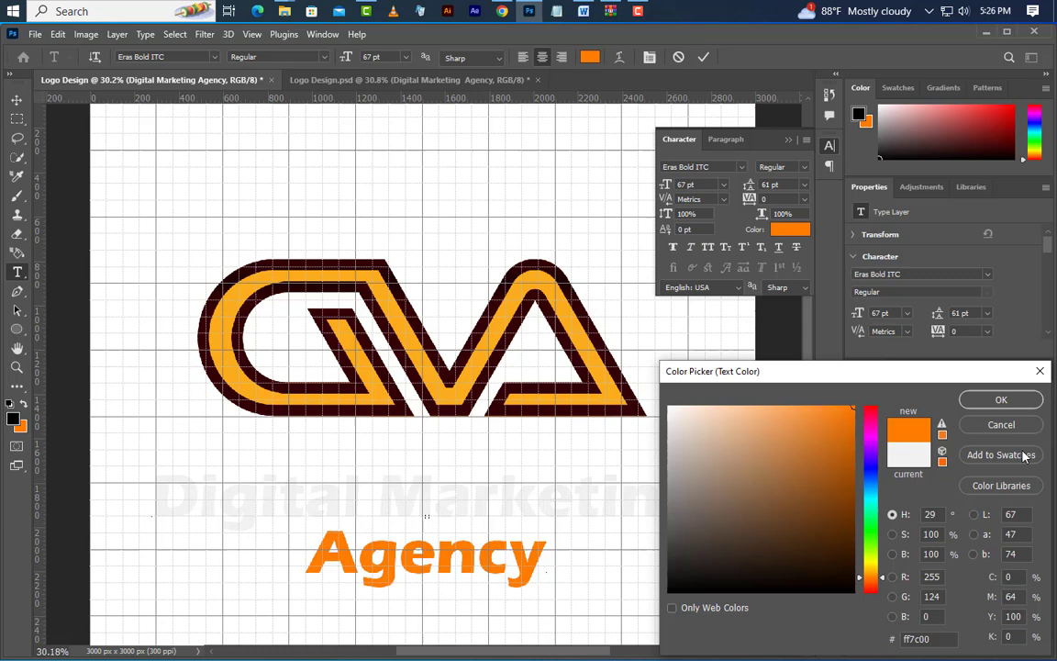
left_click(1028, 405)
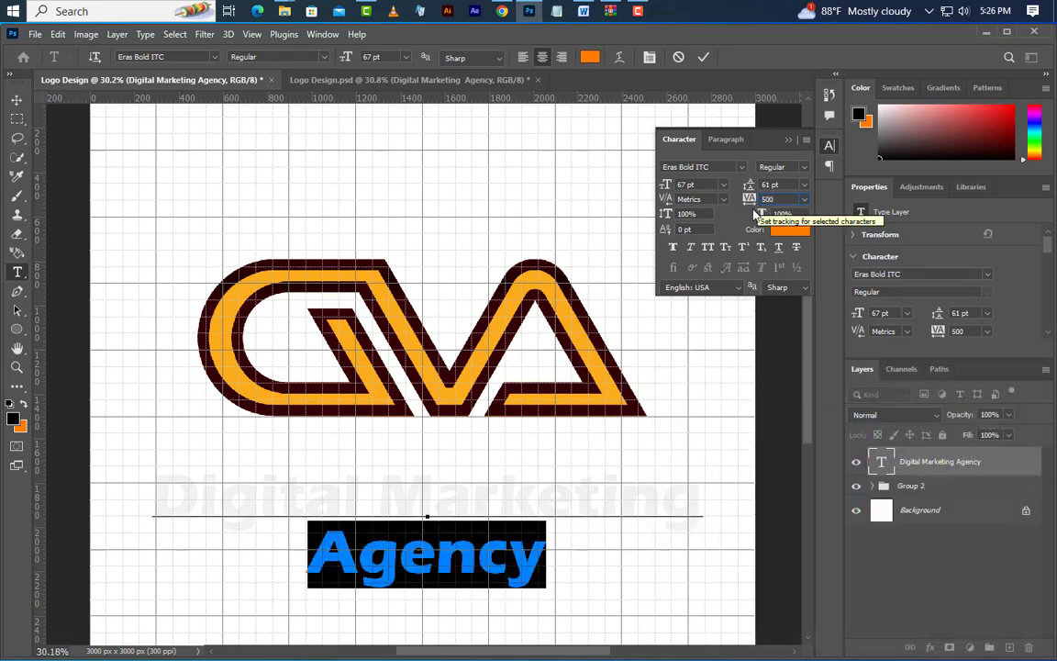
Set the tracking of the word "Agency" to 500 and its font size to 51 pt, committing the text edit
key("Return")
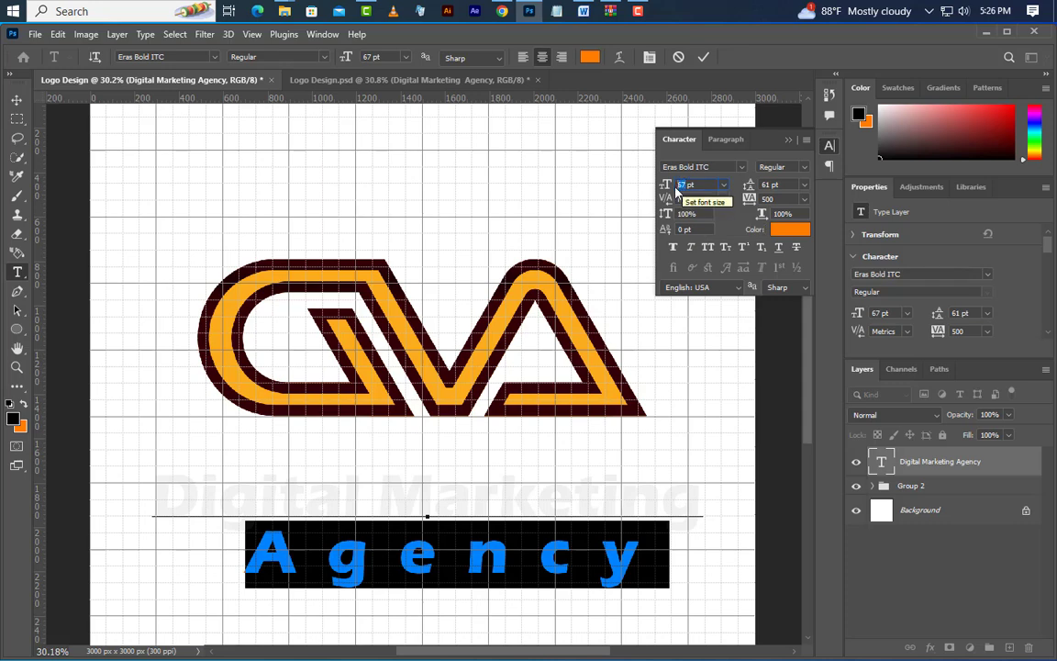
type("51")
key("Return")
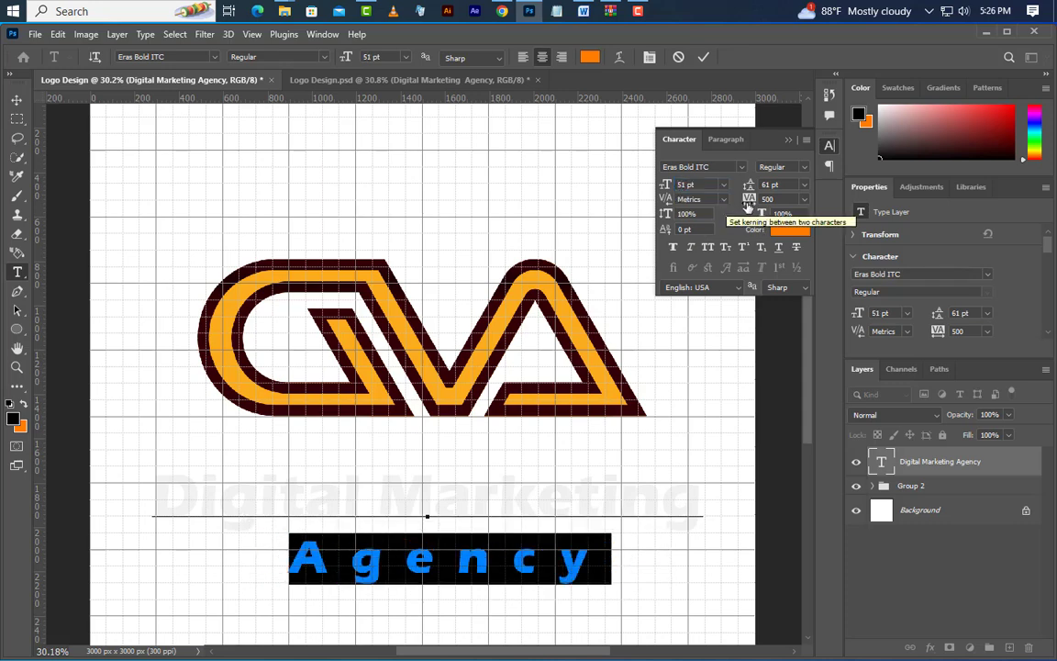
left_click(703, 58)
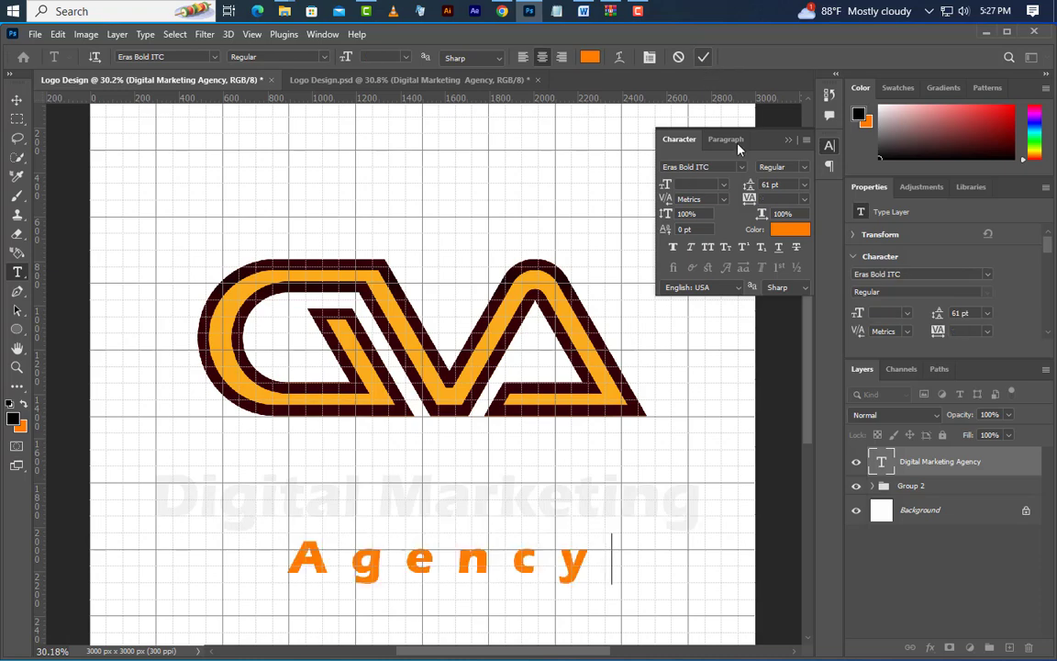
left_click(788, 142)
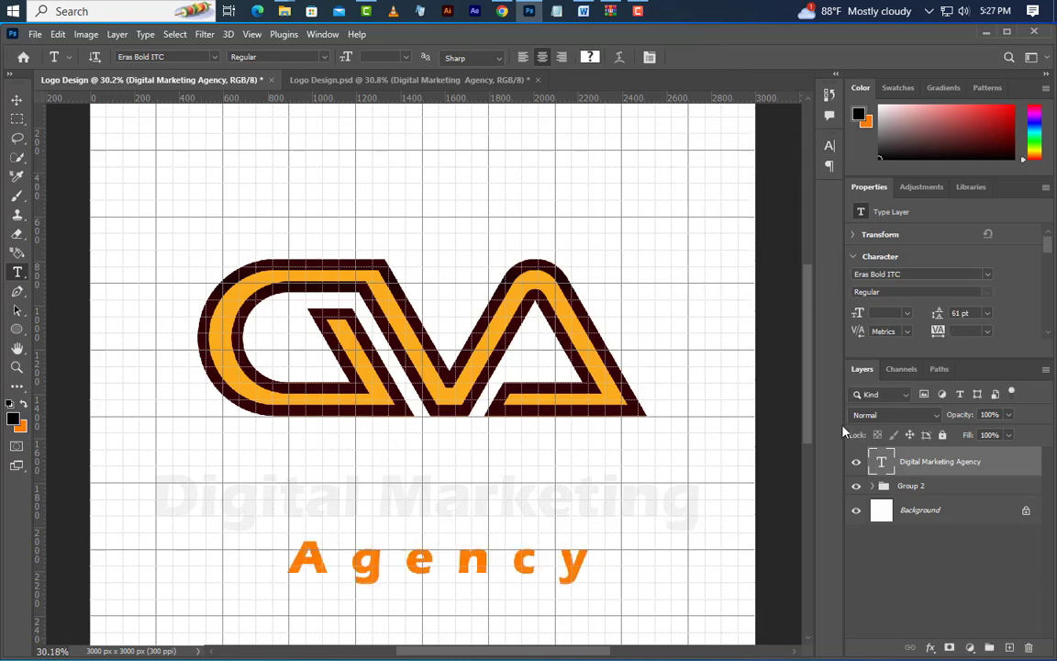
Add Bevel & Emboss to the "Digital Marketing Agency" layer with Inner Bevel style, Smooth technique, 100% depth, 2 px size and 3 px soften
right_click(978, 468)
left_click(863, 28)
left_click(566, 314)
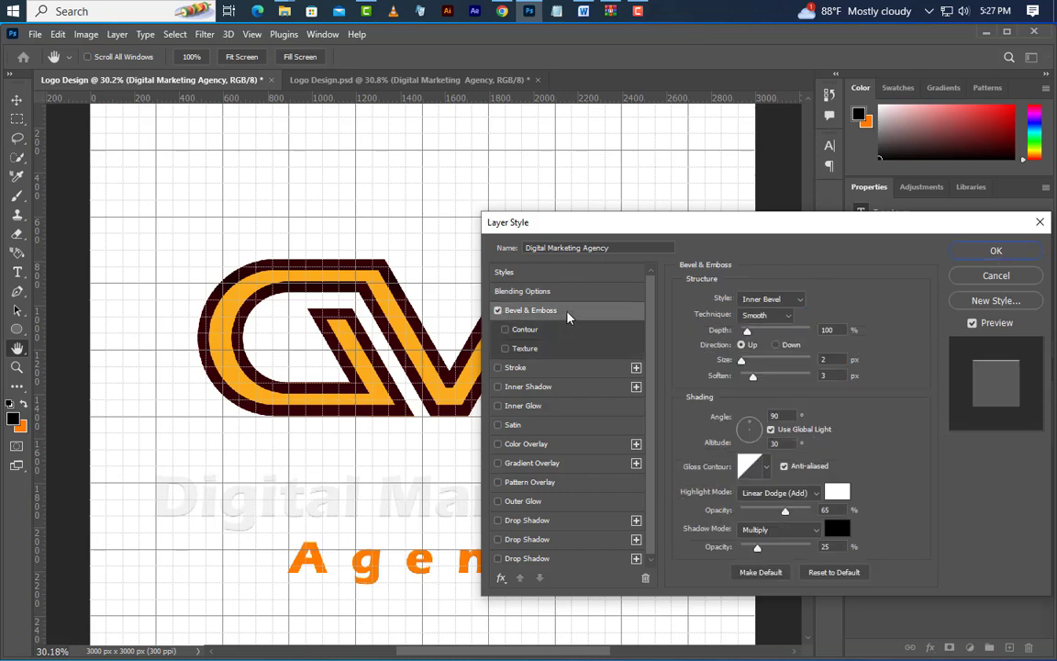
left_click(784, 301)
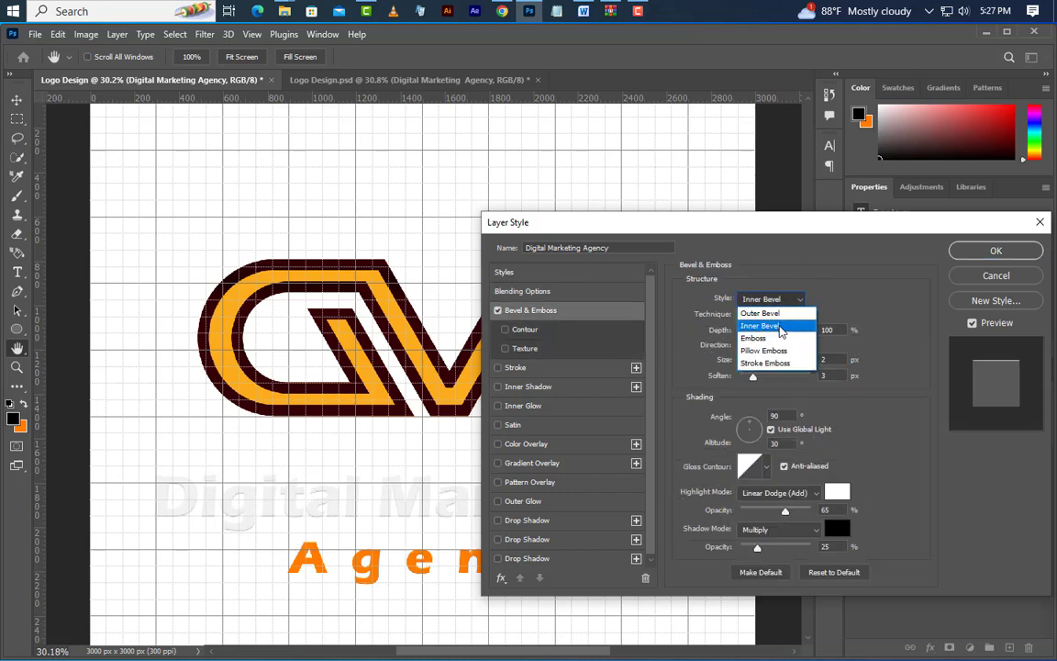
left_click(767, 300)
left_click(771, 315)
left_click(775, 331)
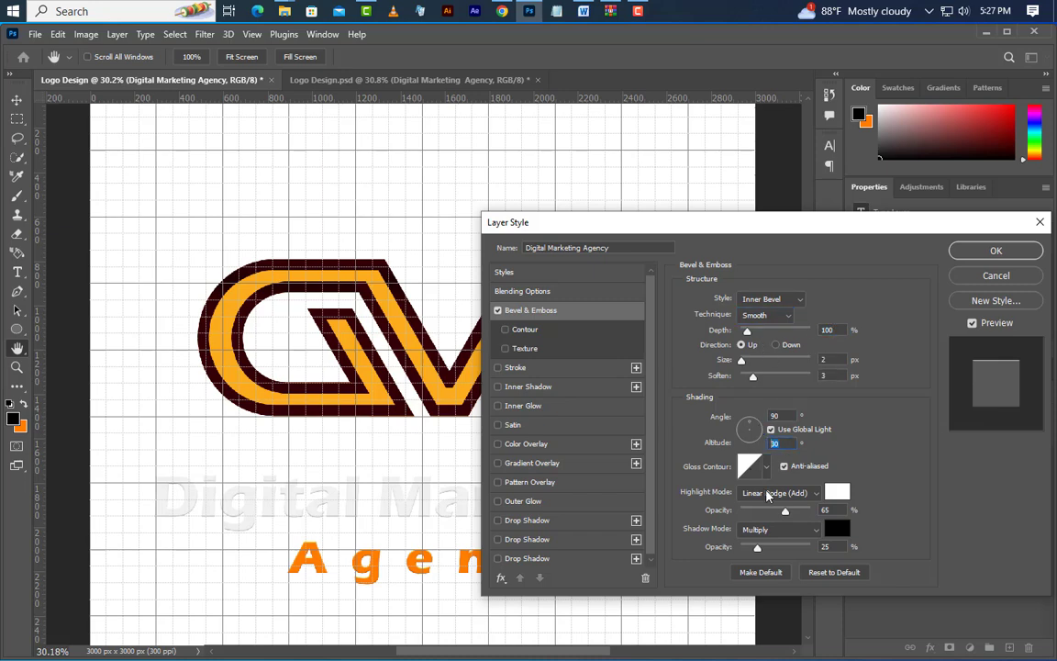
Use white Linear Dodge (Add) highlights at 65% and black Multiply shadows at 25% for the caption's bevel, and apply the layer style
left_click(769, 495)
left_click(774, 409)
left_click(837, 493)
left_click(1001, 400)
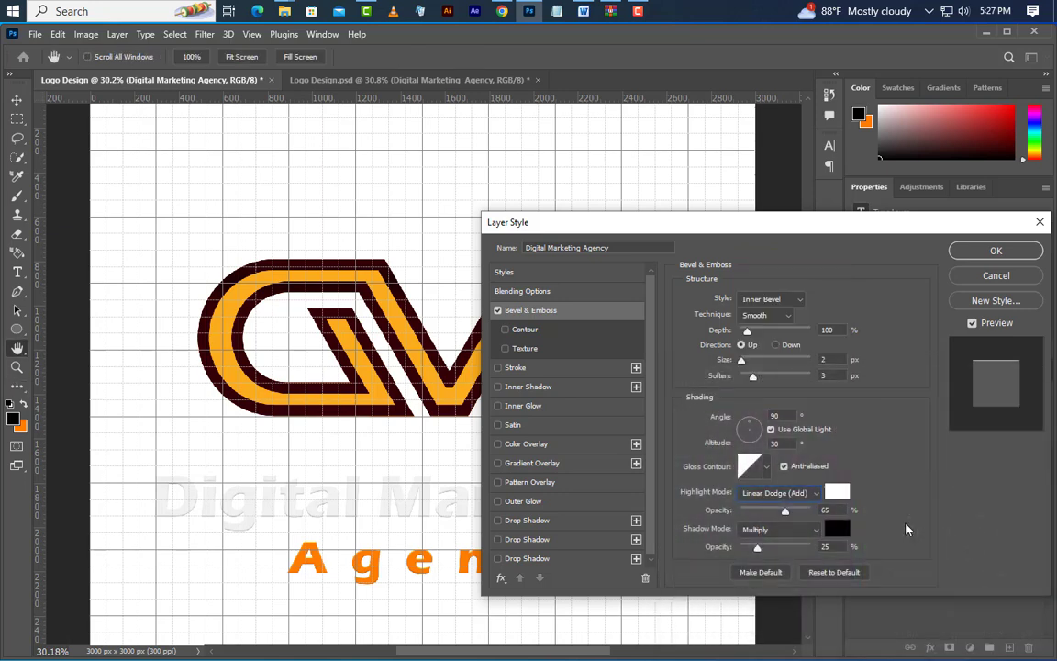
left_click(785, 534)
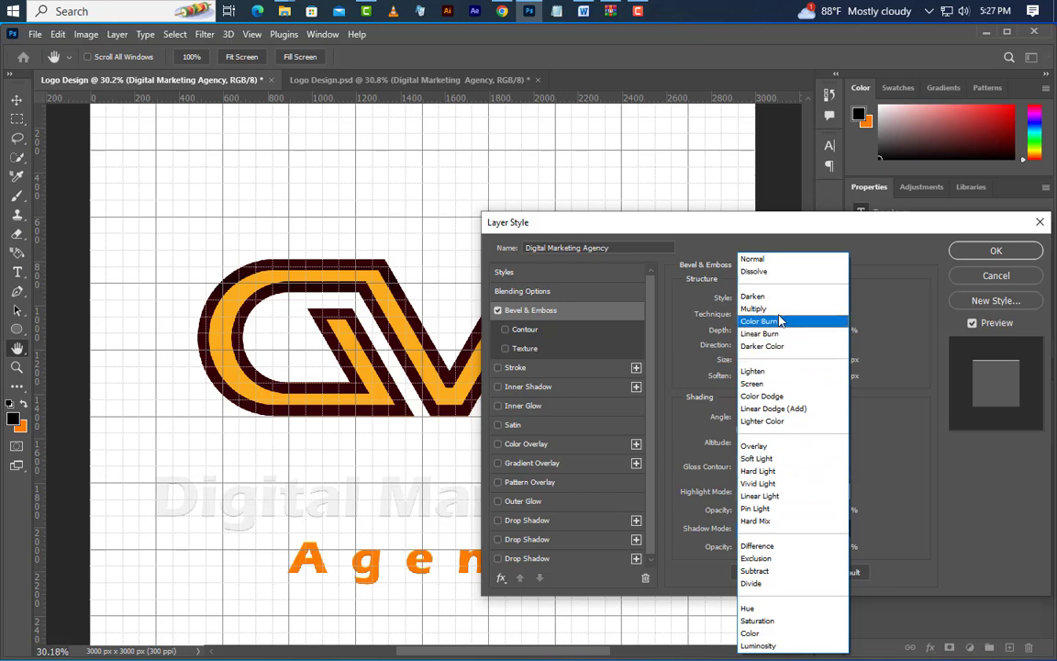
left_click(782, 309)
left_click(837, 529)
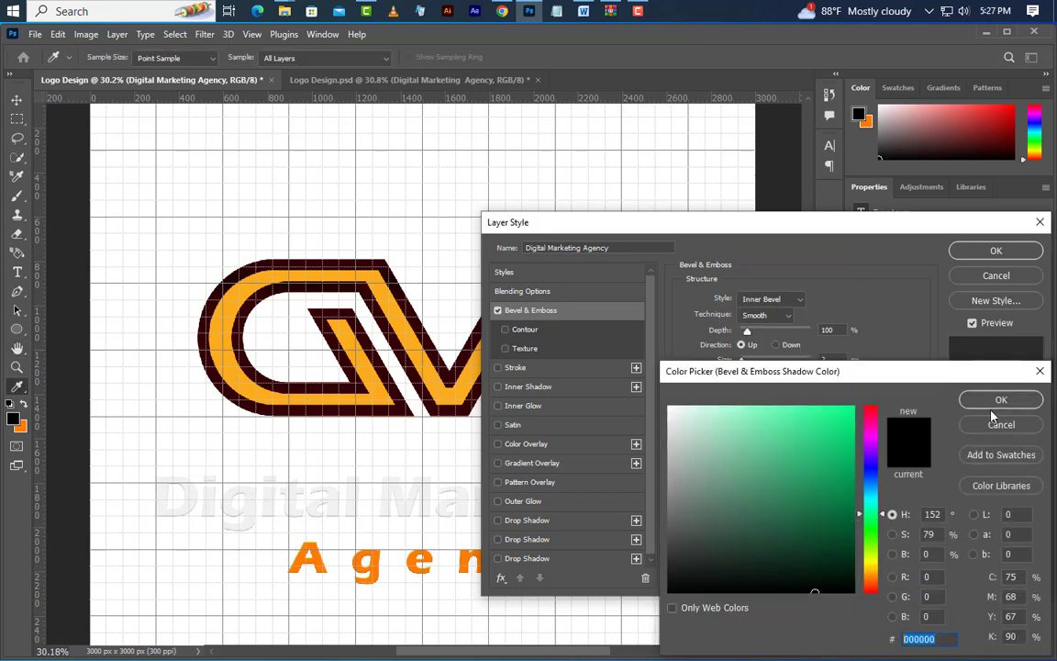
left_click(992, 405)
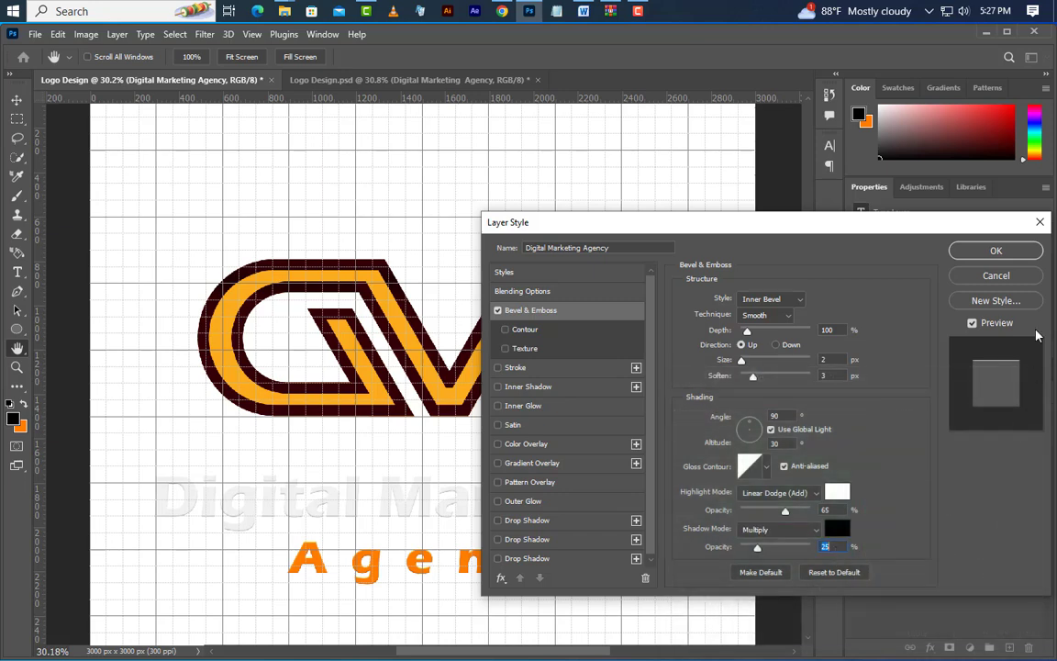
left_click(1021, 252)
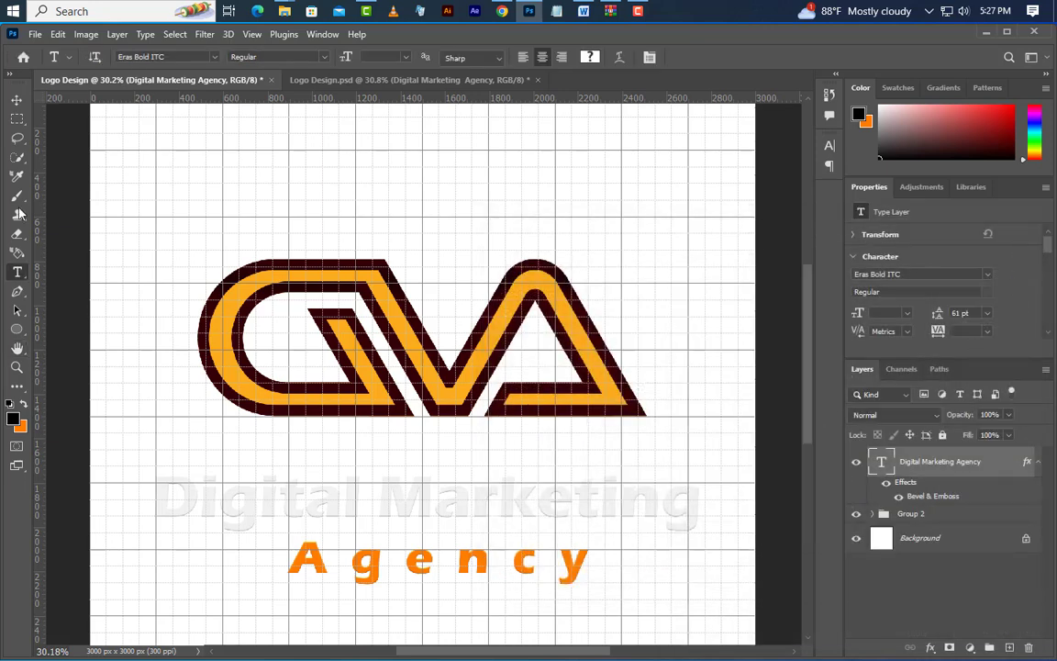
Centre the caption horizontally on the canvas by aligning it to a full-canvas selection, and deselect
left_click(17, 99)
key("ctrl+a")
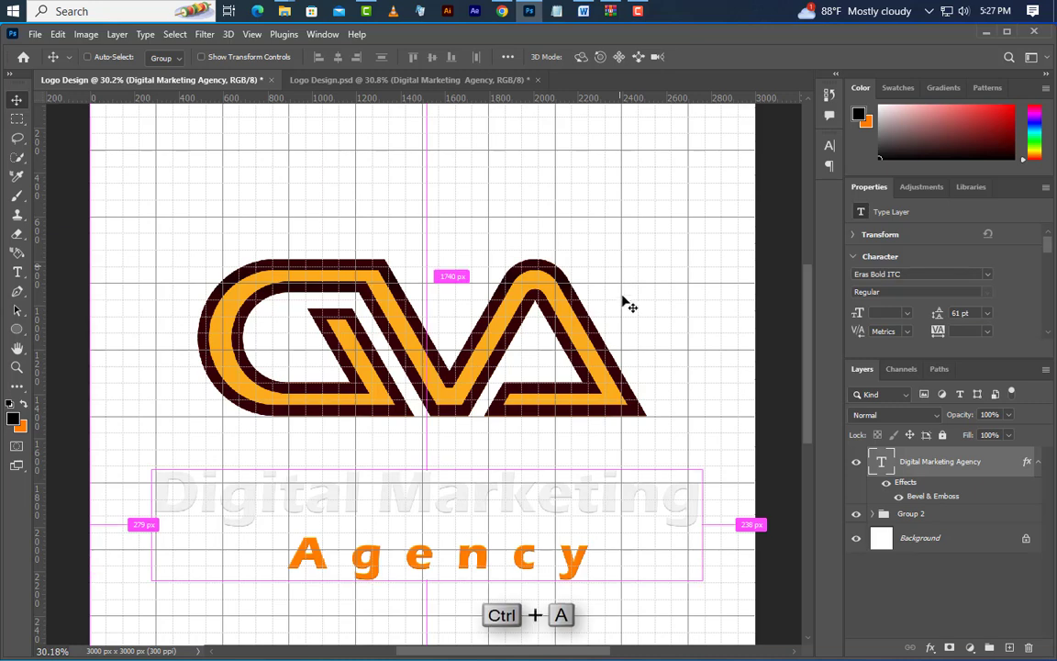
left_click(337, 57)
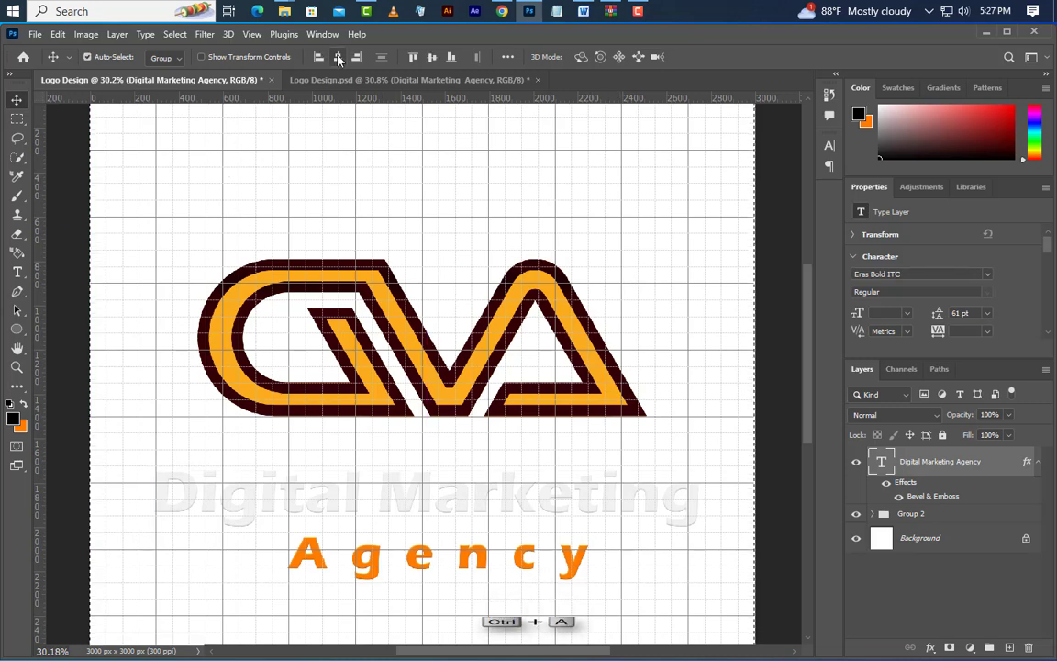
left_click(175, 34)
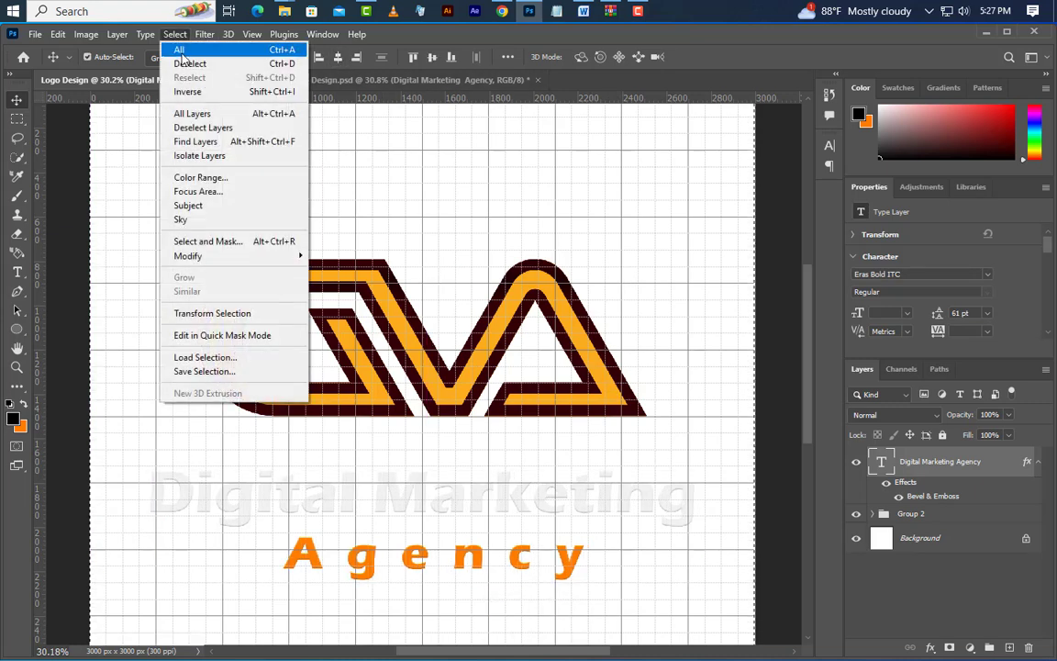
left_click(185, 64)
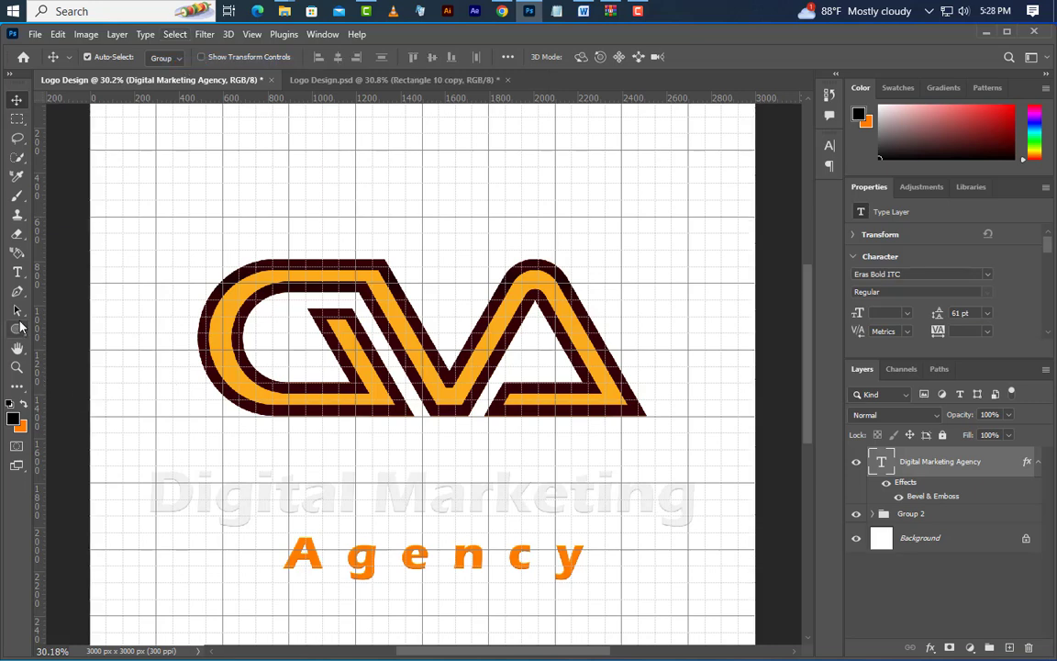
Draw a thin rectangle just right of "Agency" and set it to 400 px wide and 10 px high
left_click_drag(22, 326, 68, 329)
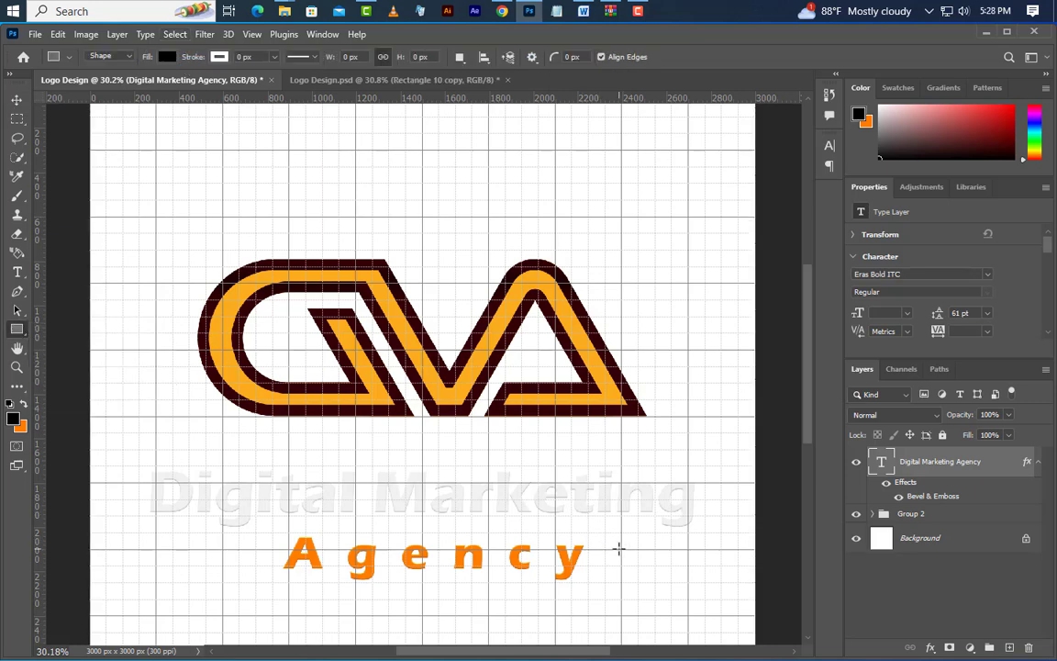
left_click_drag(619, 548, 707, 559)
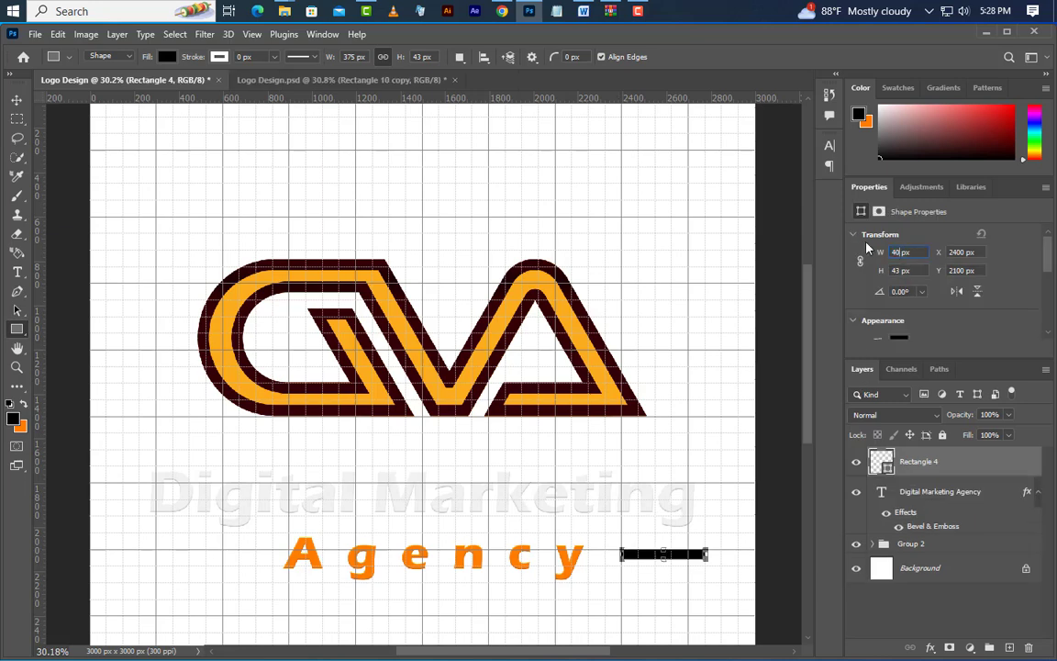
key("Return")
type("10")
key("Return")
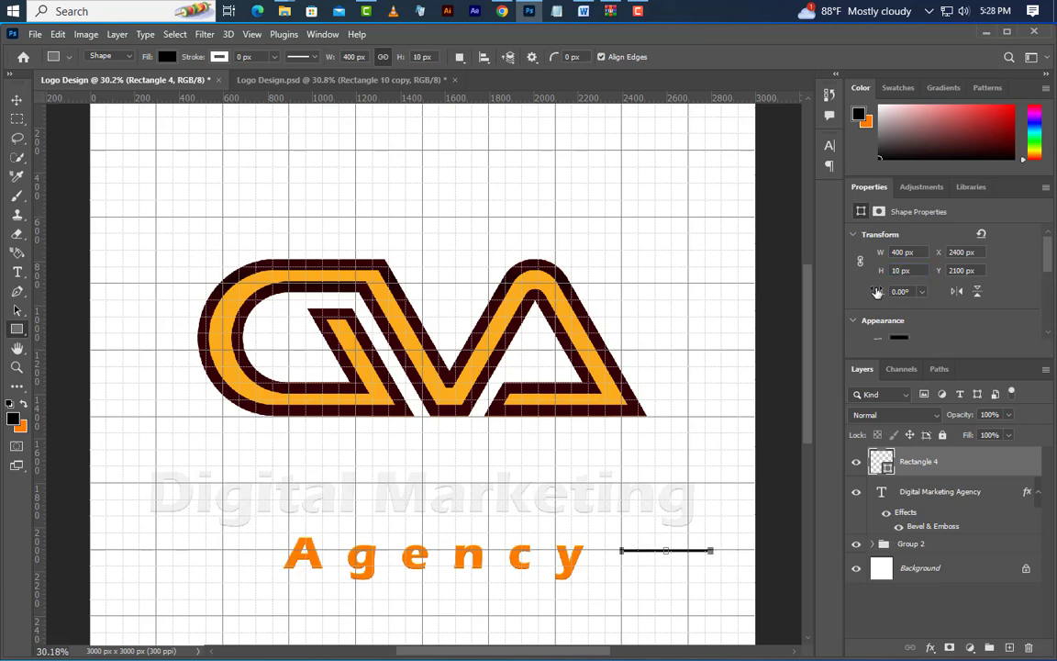
Recolour the thin bar with the light grey sampled from the "Digital Marketing" text
double_click(887, 470)
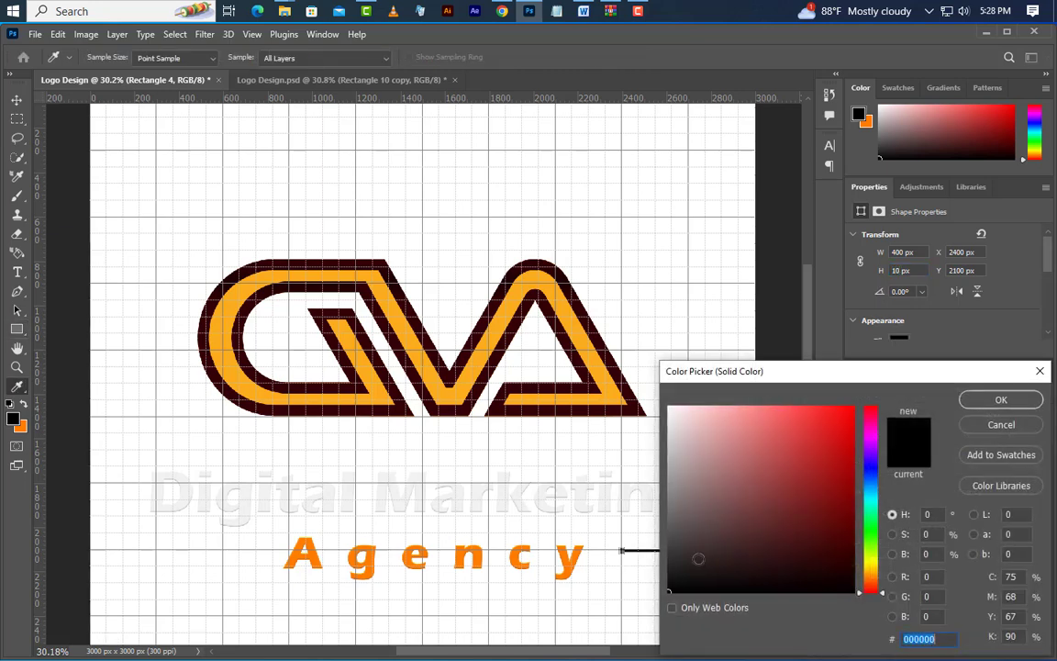
left_click(630, 499)
left_click(972, 401)
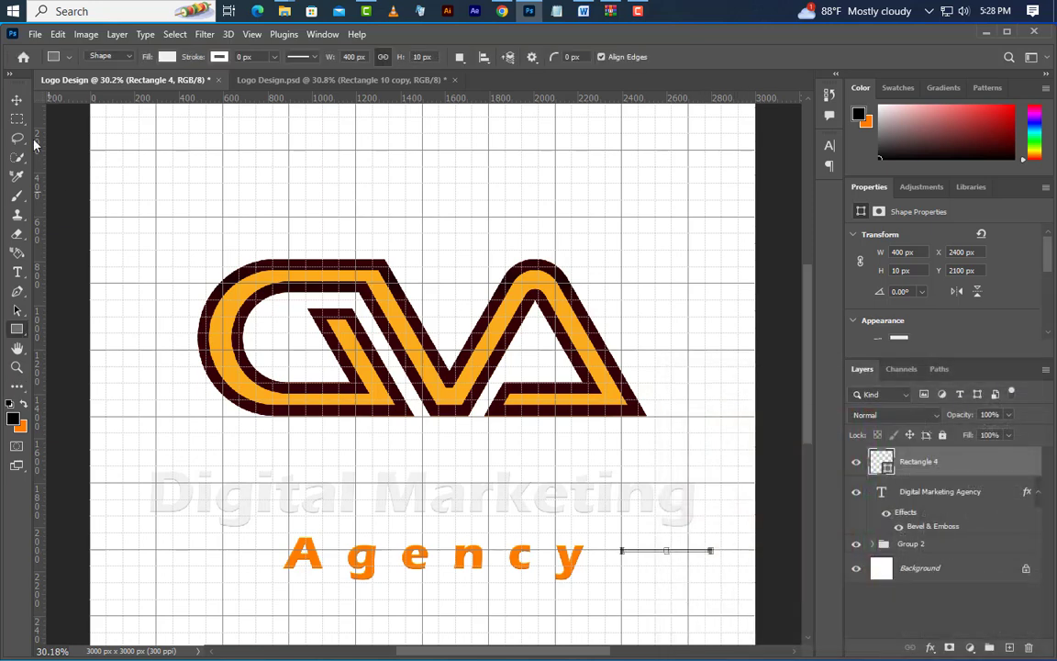
Copy the bar to the left of "Agency" at X 272 px and nudge both bars down to Y 2136 px
left_click(17, 99)
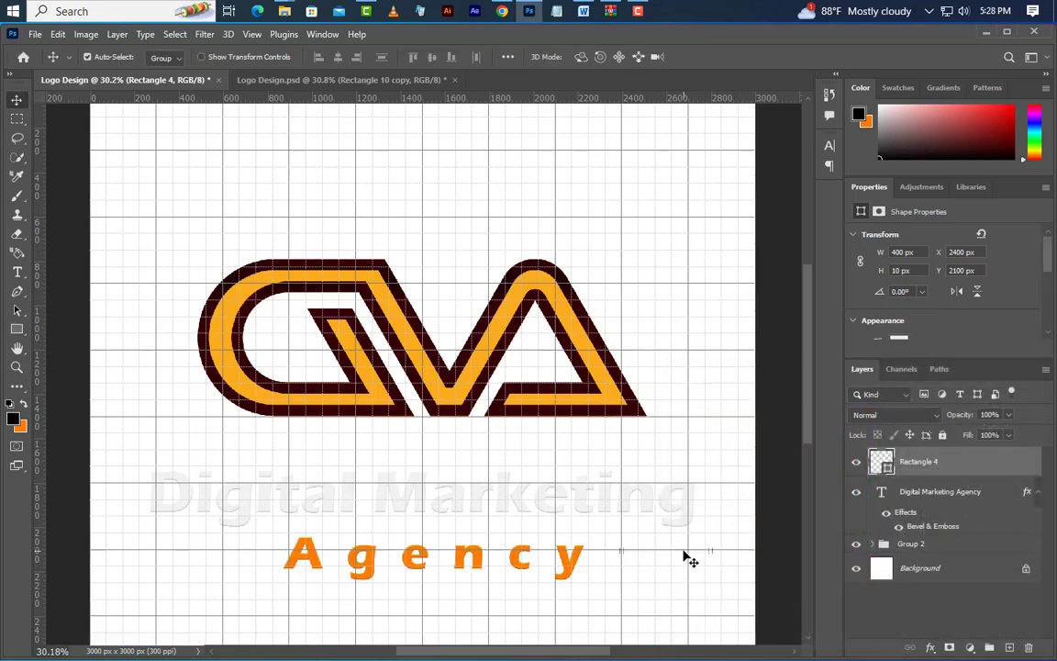
left_click_drag(684, 551, 207, 549)
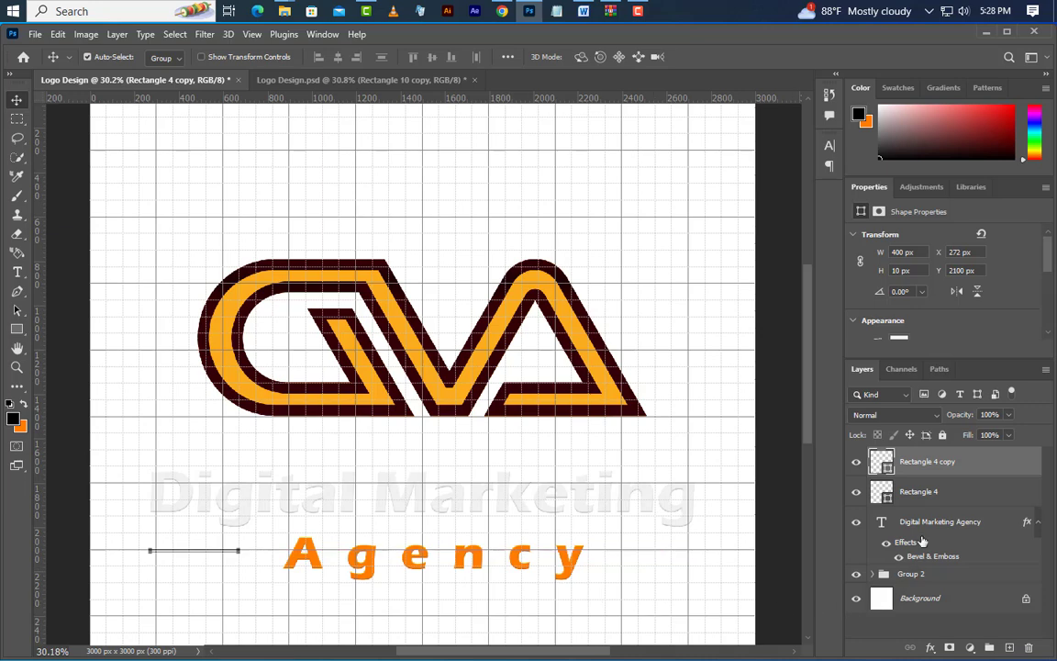
left_click(930, 492, "shift")
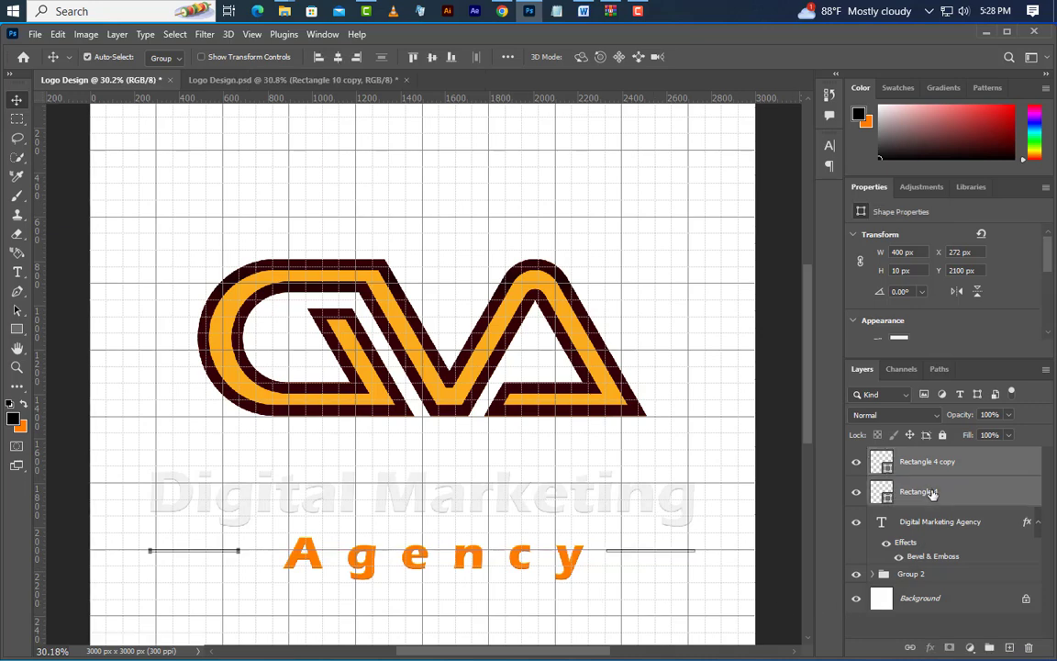
key("shift+Down")
key("shift+Down")
key("shift+Down")
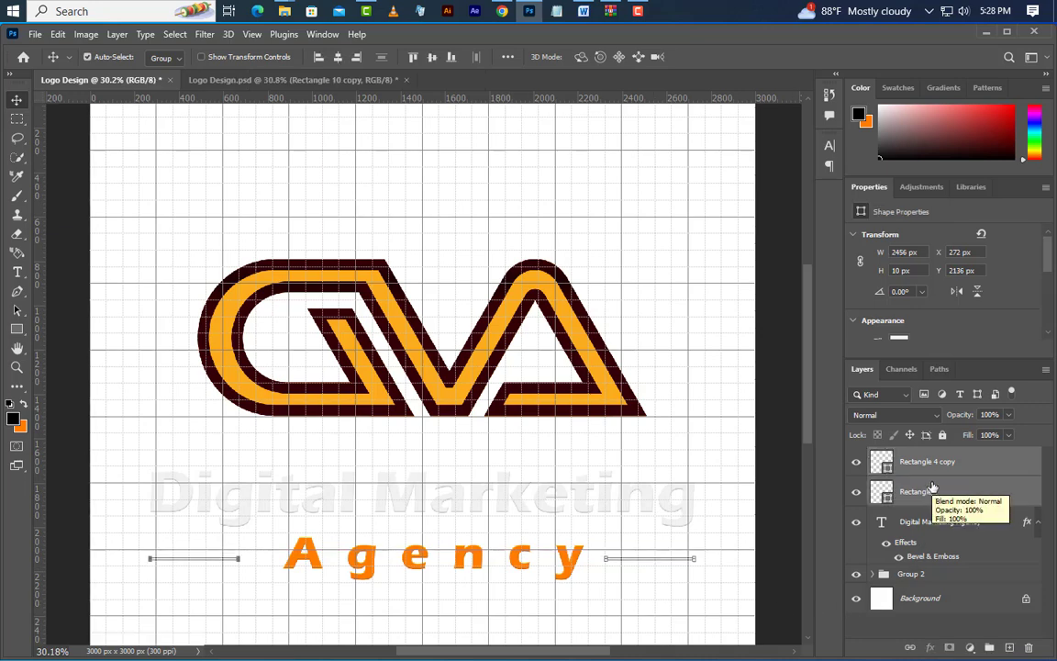
Add a Gradient Overlay to the Ellipse 1 smart object inside Group 2
left_click(872, 576)
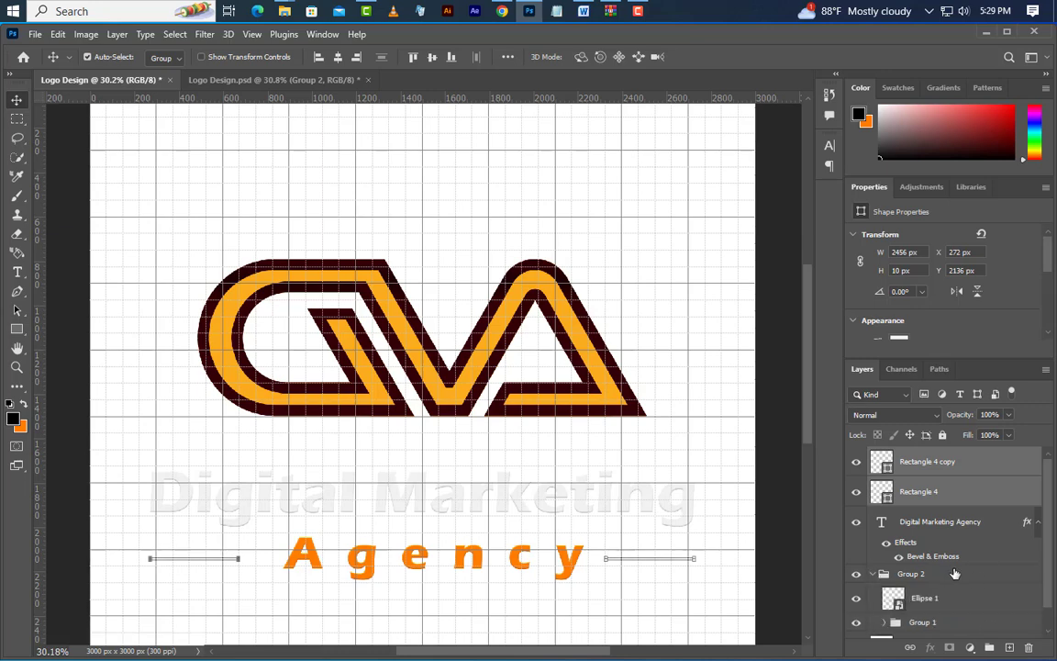
scroll(978, 579, "down", 1)
left_click(957, 578)
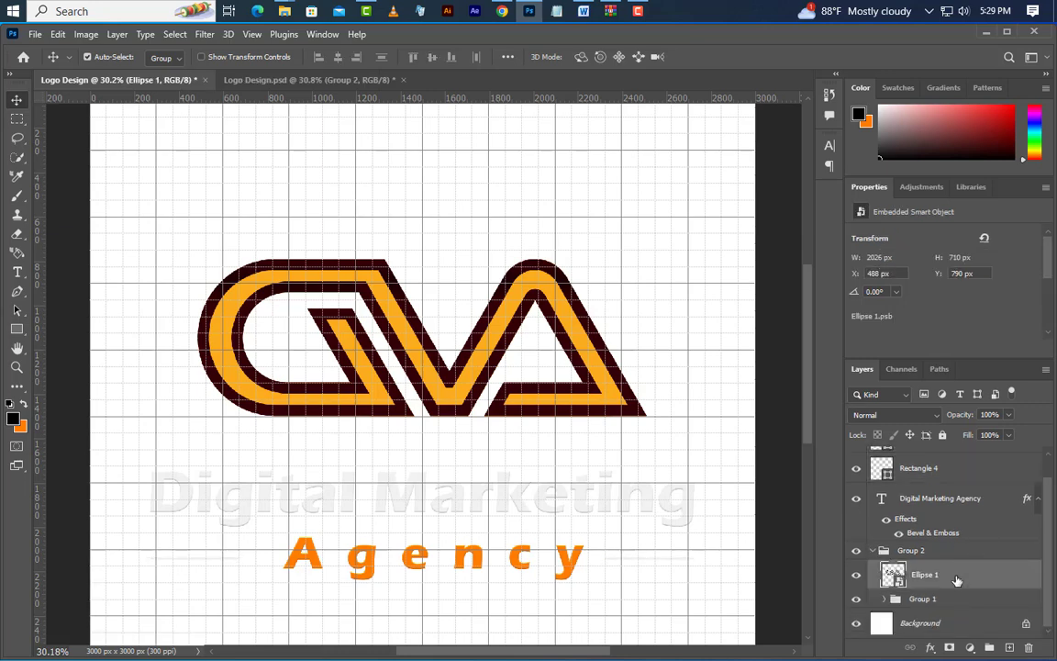
right_click(958, 581)
left_click(863, 57)
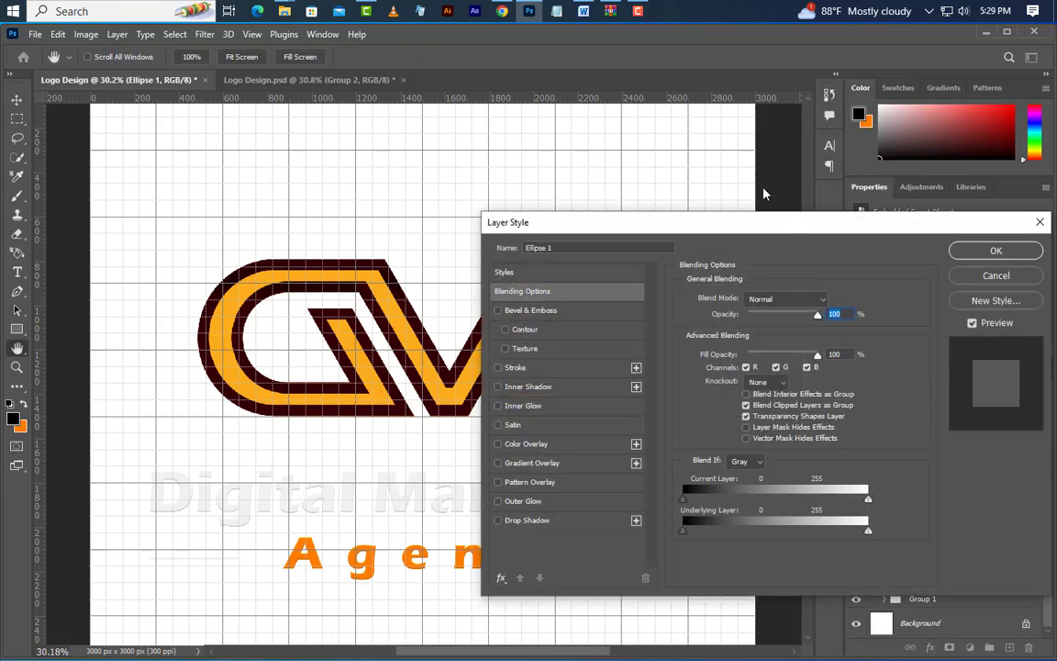
left_click(617, 365)
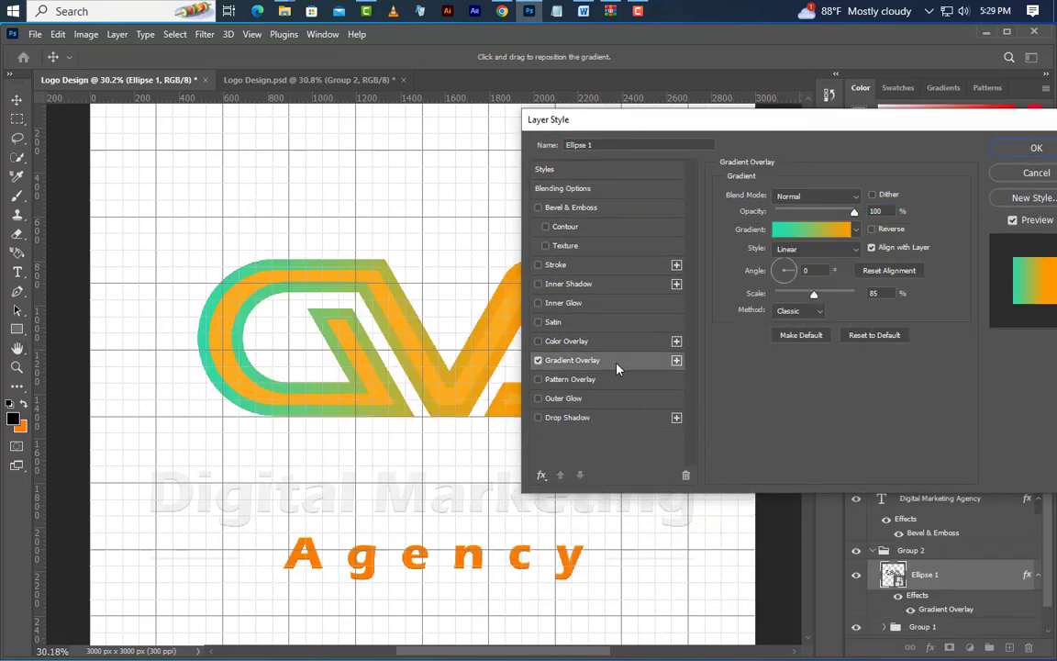
Use a linear overlay gradient from teal 1fdab0 to orange ff9c00 at 0° angle and 85% scale
left_click(817, 230)
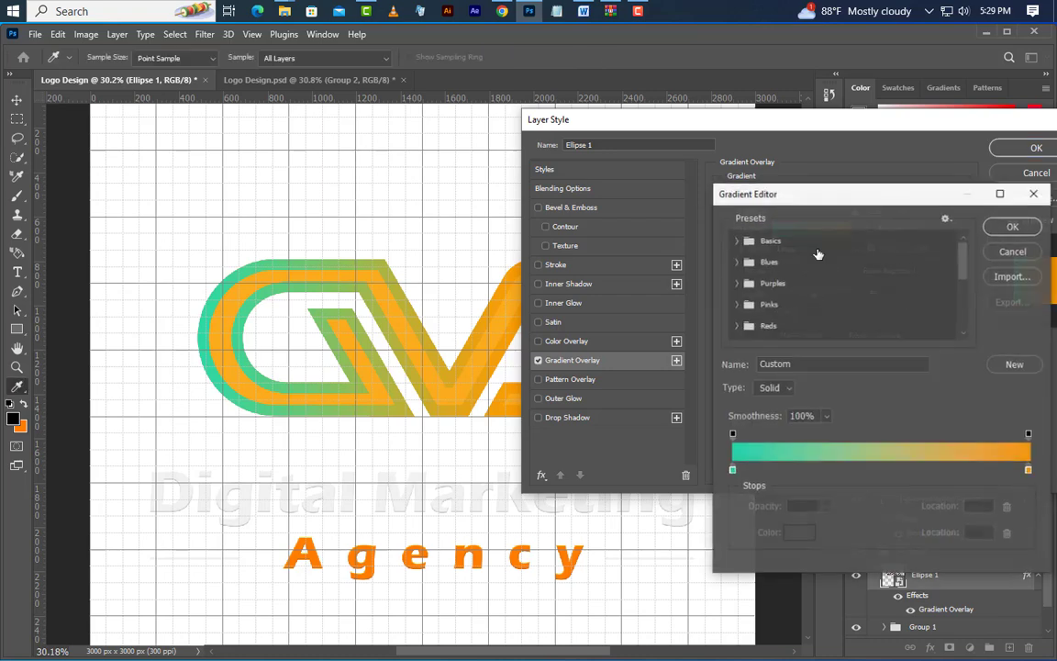
double_click(733, 472)
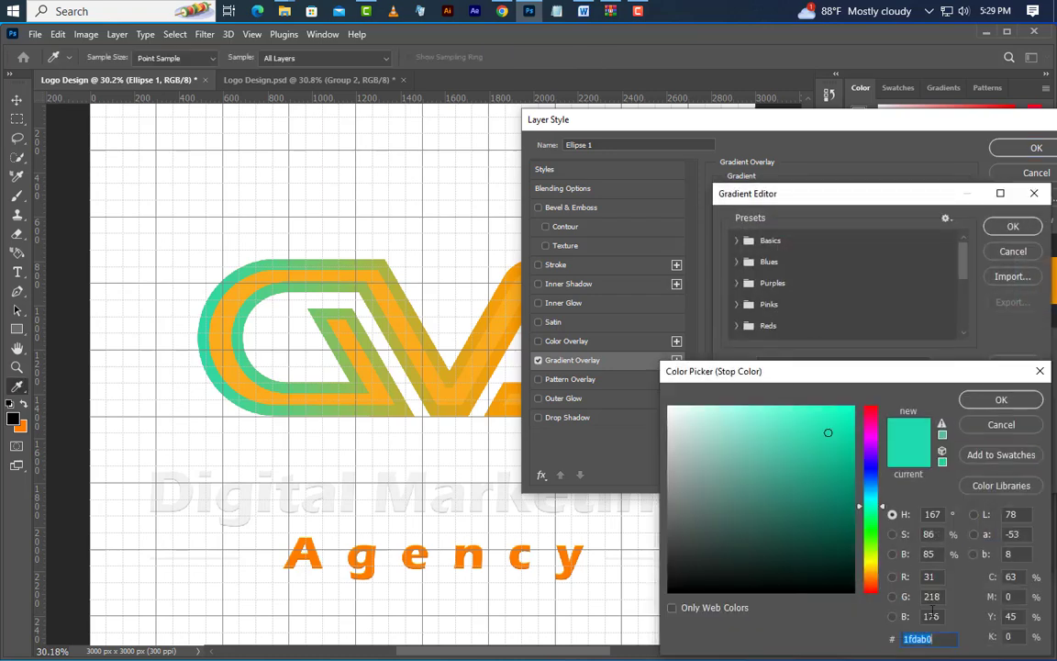
left_click(1002, 401)
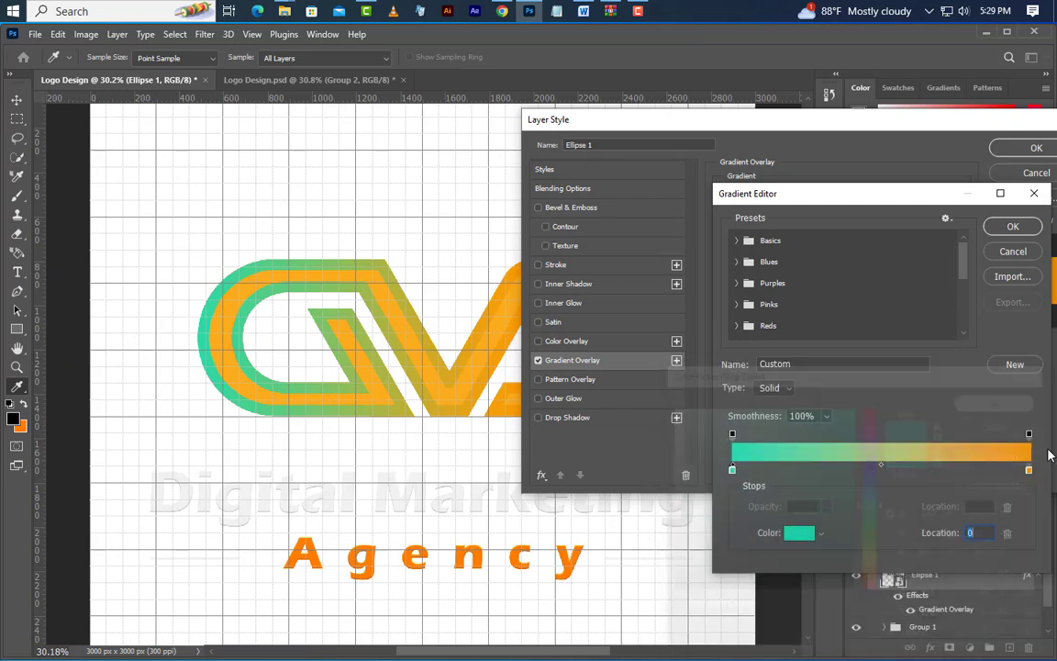
double_click(1029, 472)
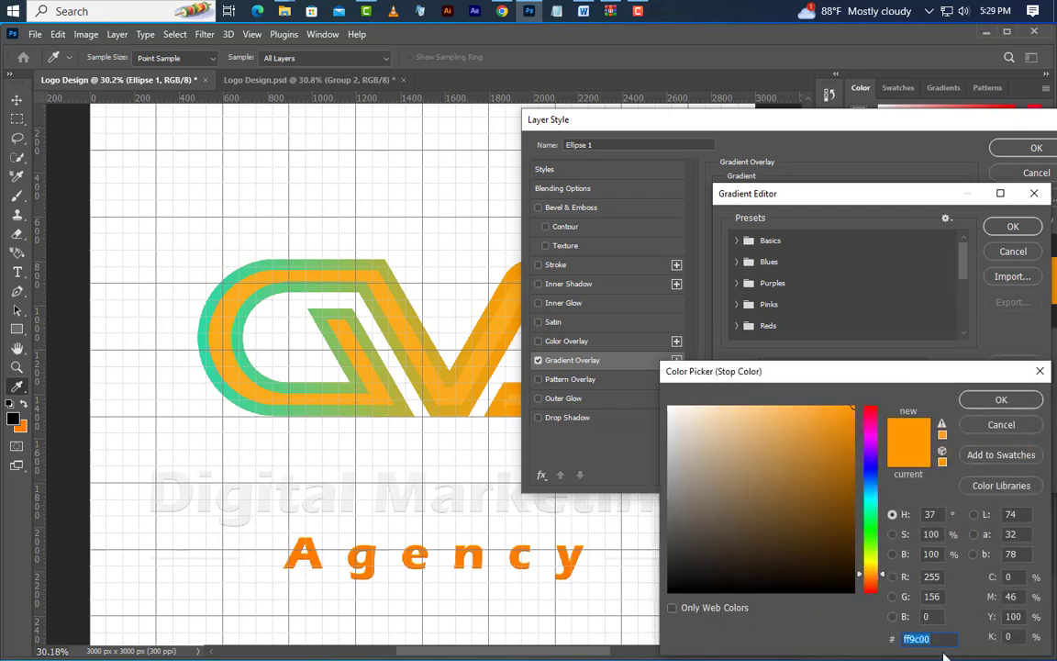
left_click(1001, 400)
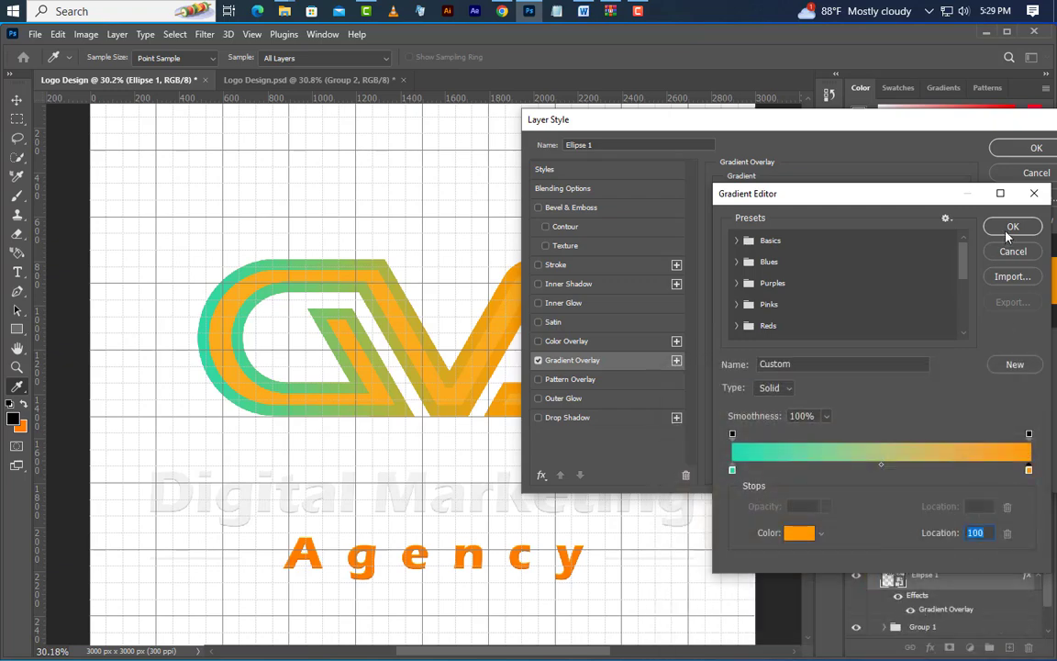
left_click(1013, 227)
left_click(874, 211)
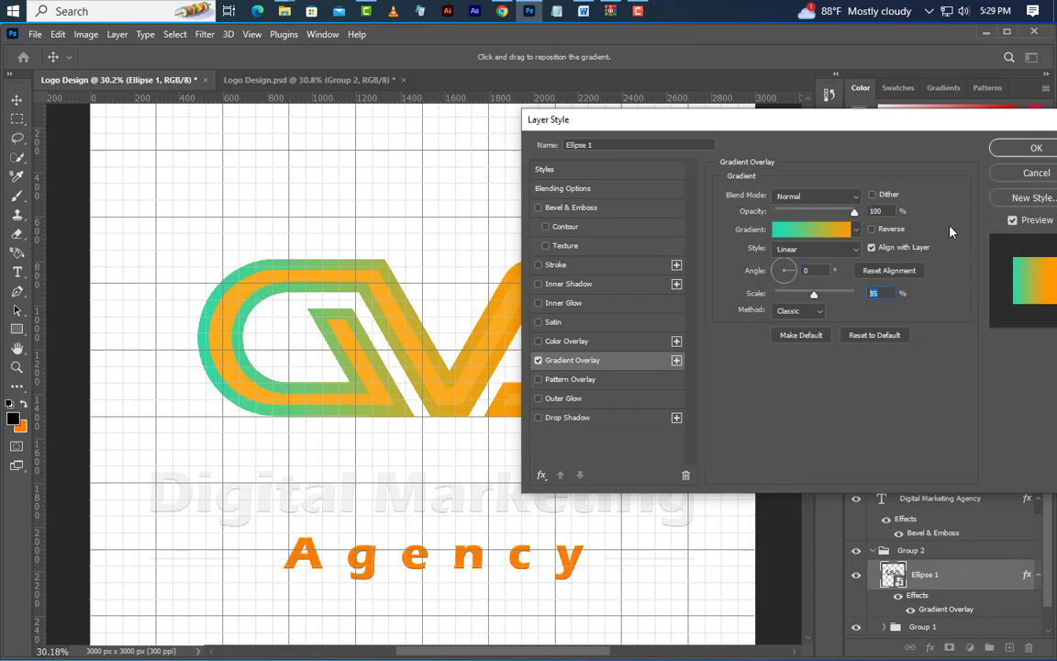
Add a Bevel & Emboss effect to Ellipse 1 with the Inner Bevel style and Smooth technique
left_click(628, 209)
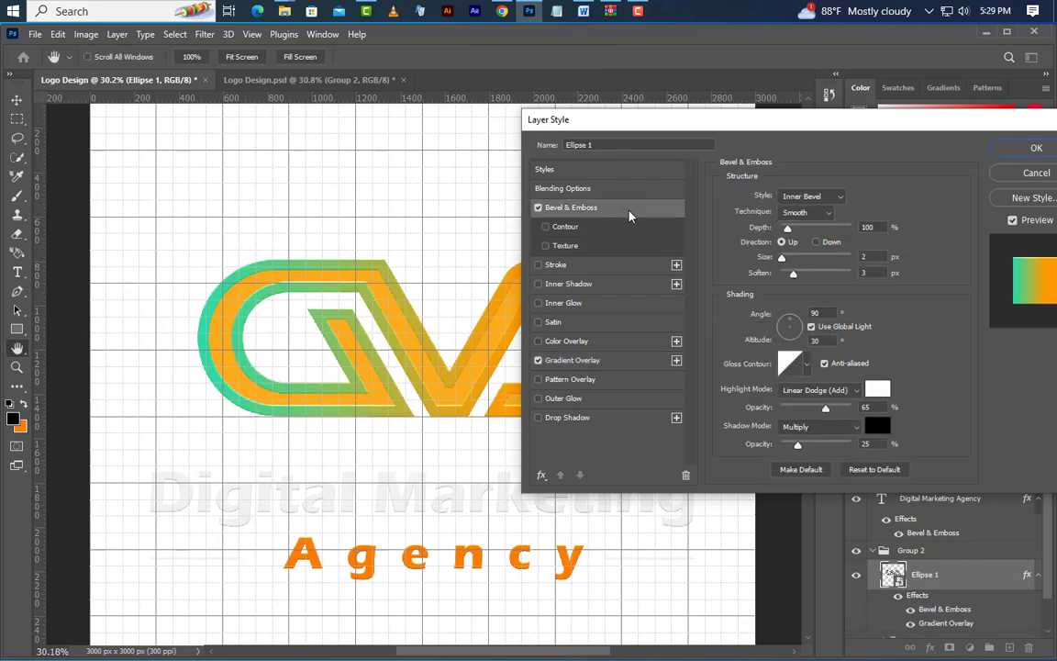
left_click(813, 196)
left_click(824, 224)
left_click(803, 214)
left_click(805, 228)
Use a white Linear Dodge (Add) highlight at 65% and a black Multiply shadow at 25% for Ellipse 1's bevel
left_click(824, 393)
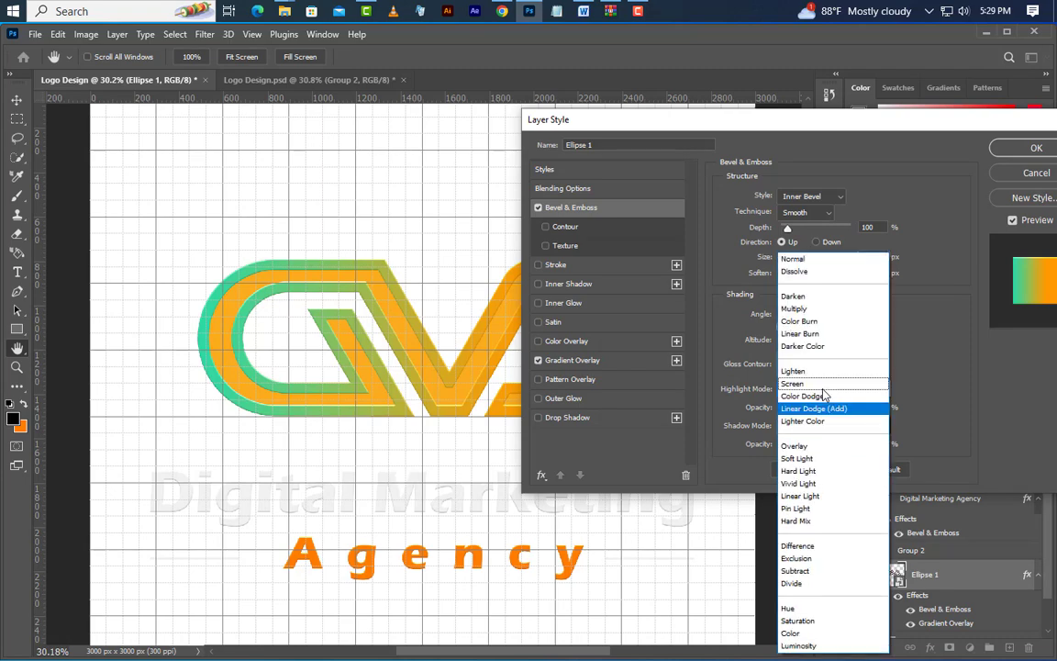
left_click(831, 408)
left_click(878, 391)
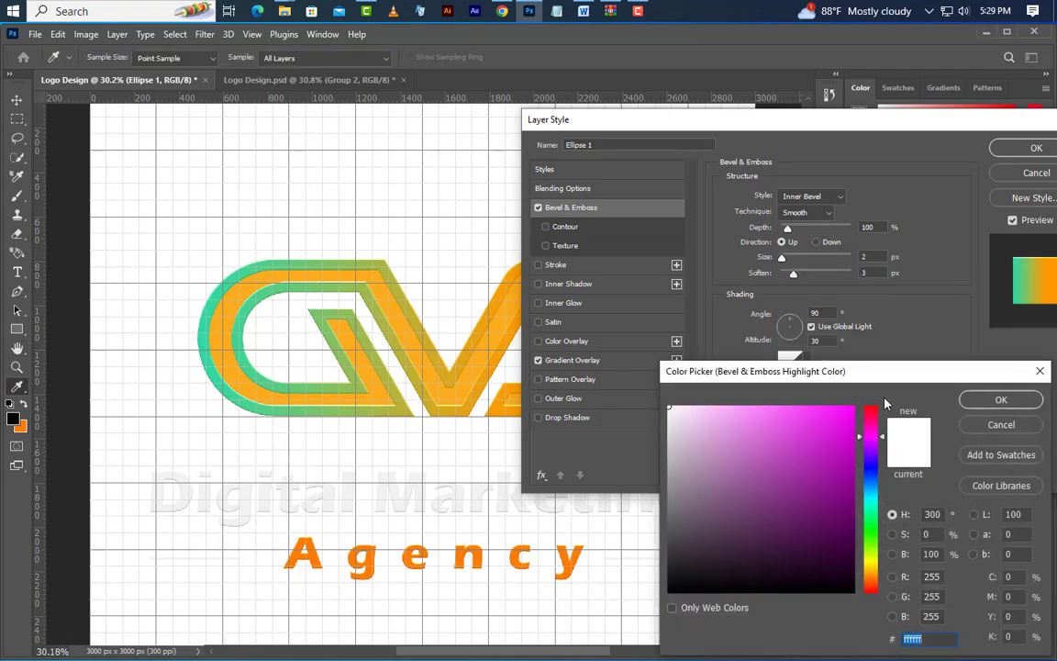
left_click(1001, 401)
left_click(822, 427)
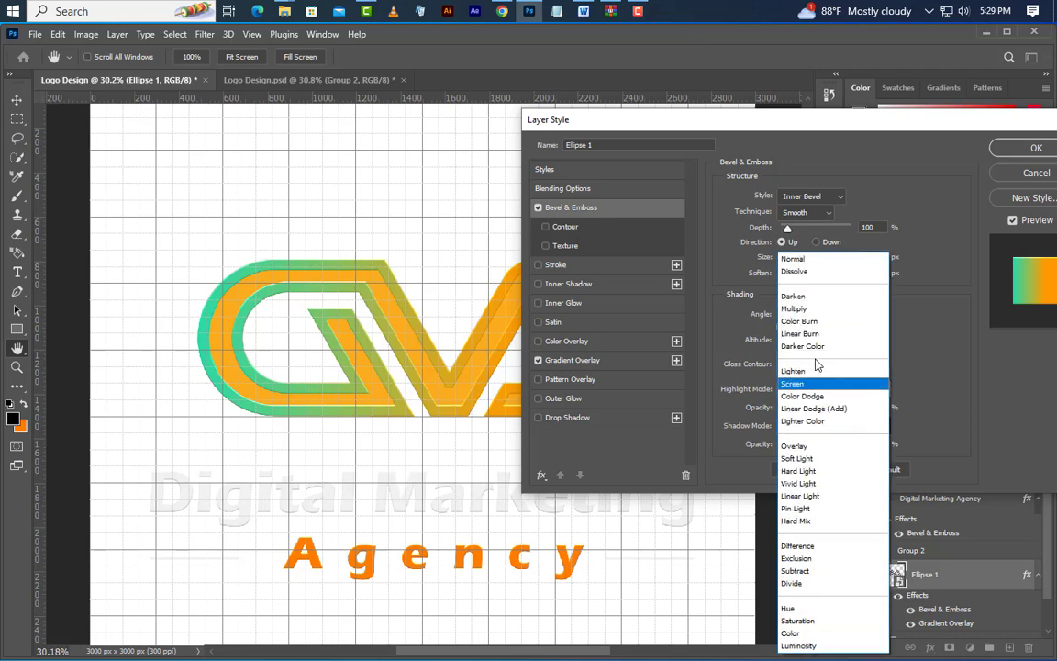
left_click(812, 306)
left_click(877, 426)
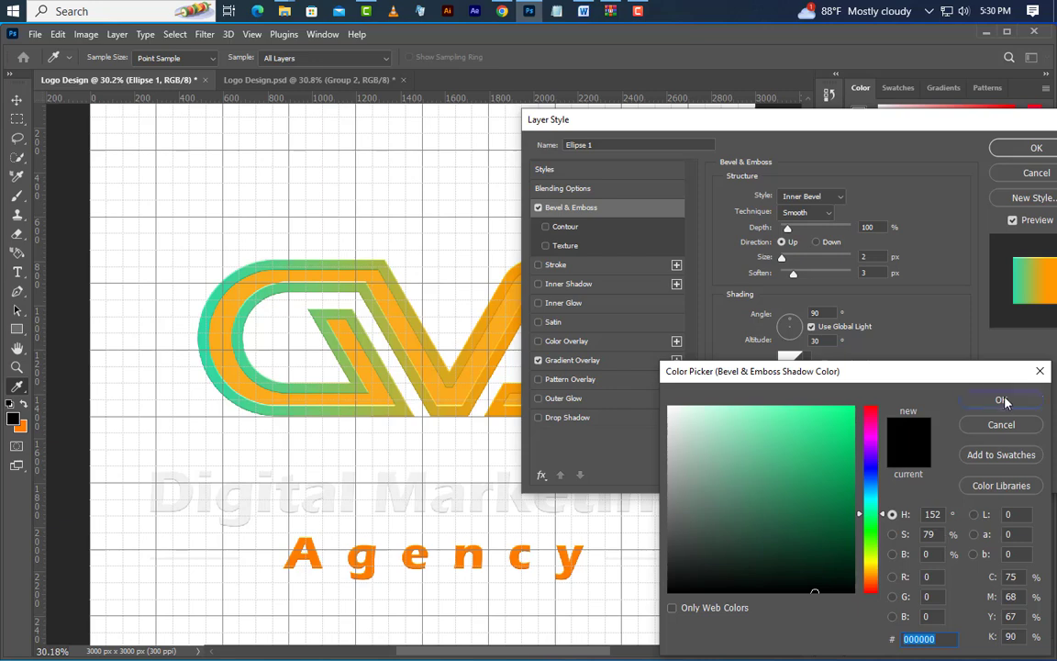
left_click(1001, 424)
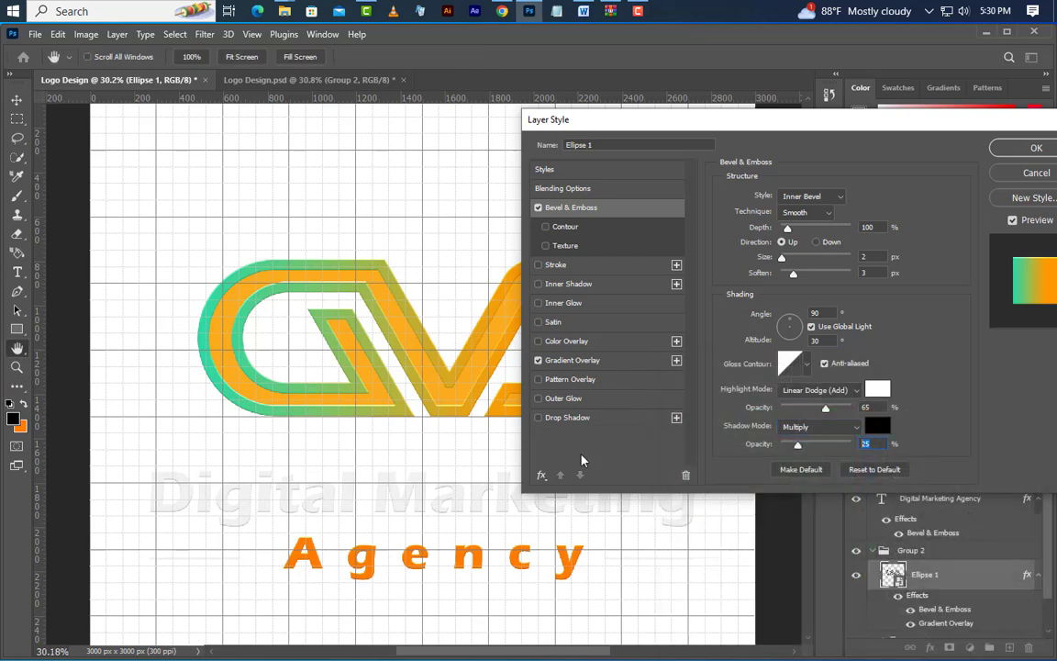
Add a white Screen Drop Shadow to Ellipse 1 at 53% opacity, 45° angle, 0 px distance, 5% spread and 5 px size, and apply the styles
left_click(614, 424)
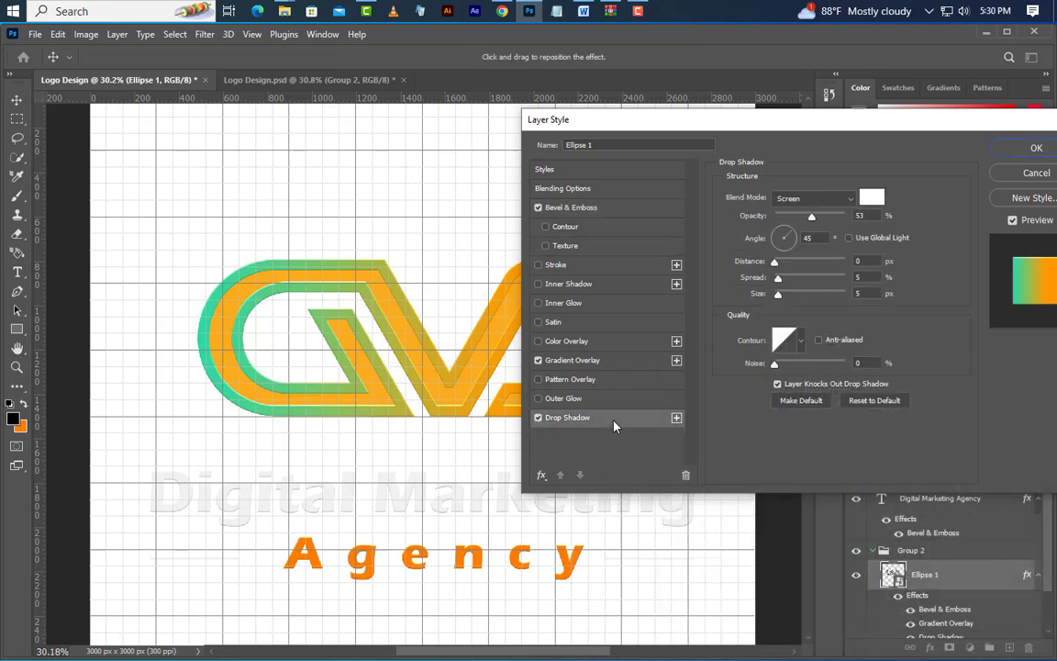
left_click(823, 198)
left_click(735, 317)
left_click(872, 198)
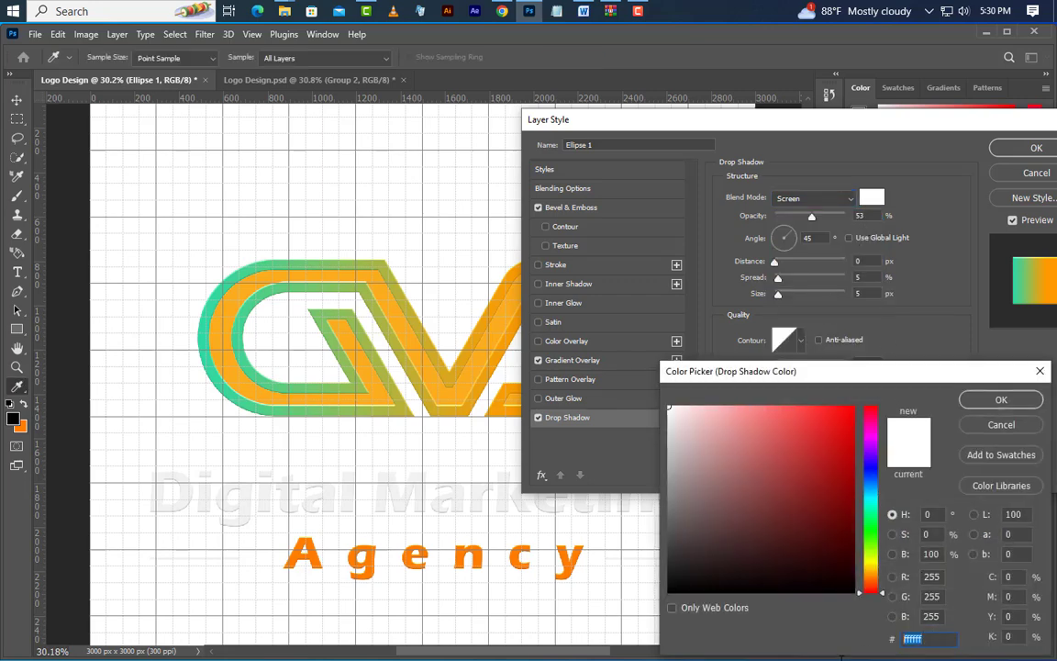
left_click(1001, 401)
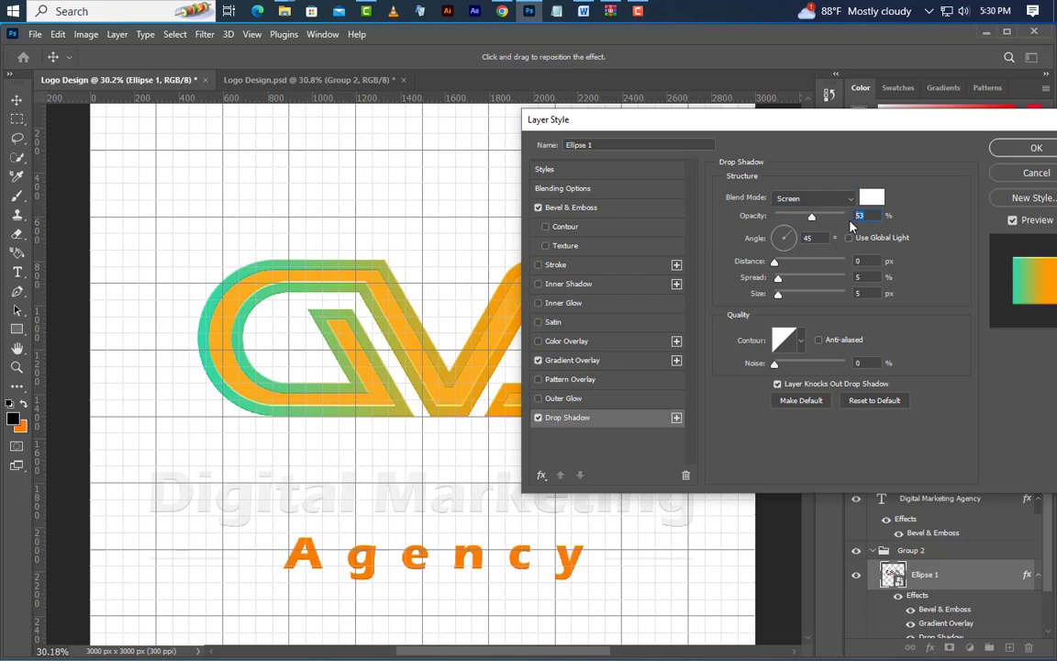
left_click_drag(867, 261, 825, 294)
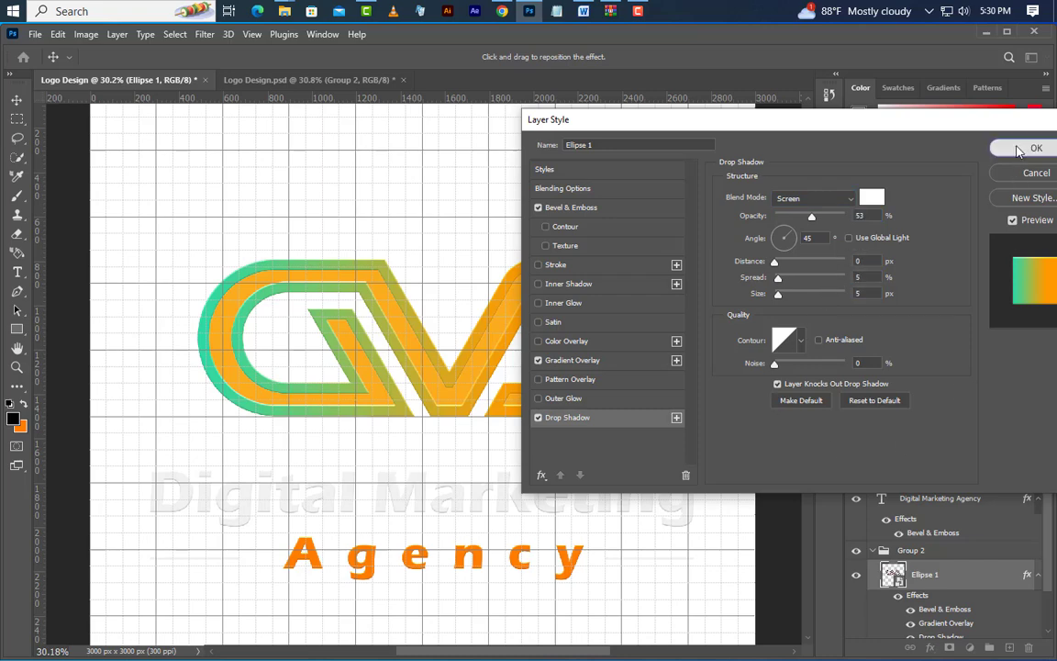
left_click(1027, 147)
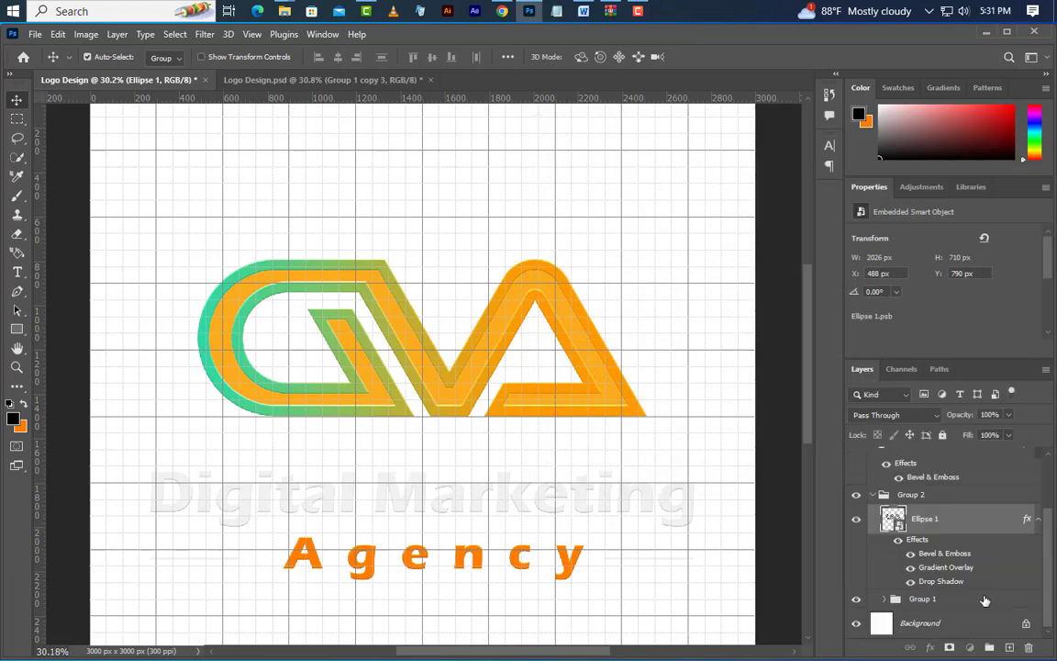
Add an Inner Shadow to Group 1 in Multiply mode, colour 8b8b8b, 100% opacity, 90° angle, 10 px distance, 30% choke and 75 px size
right_click(980, 598)
left_click(906, 73)
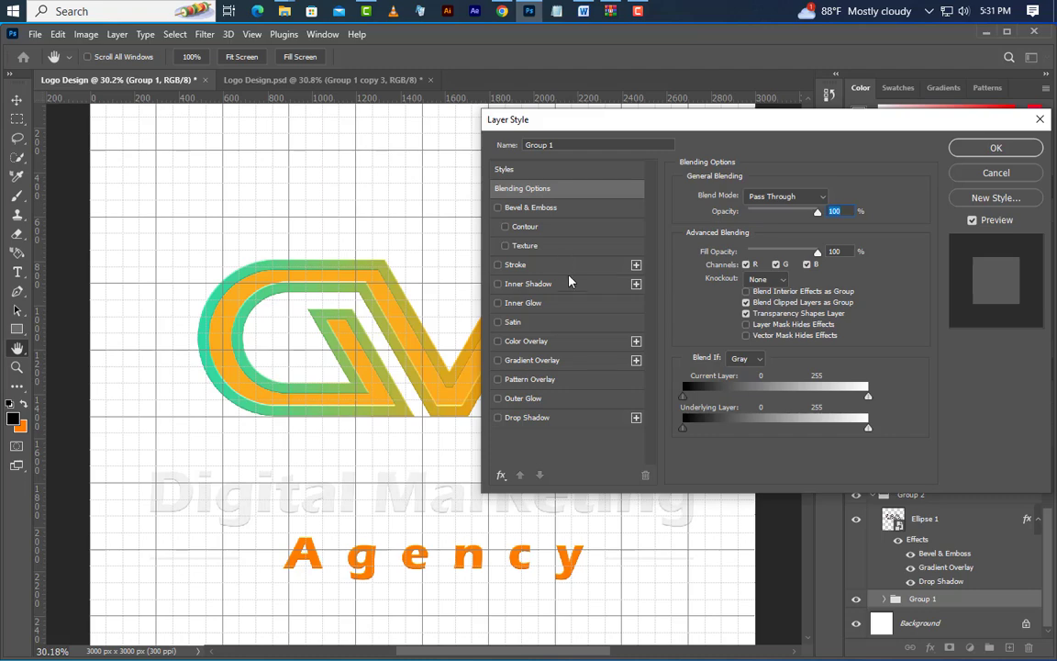
left_click(569, 283)
left_click(832, 200)
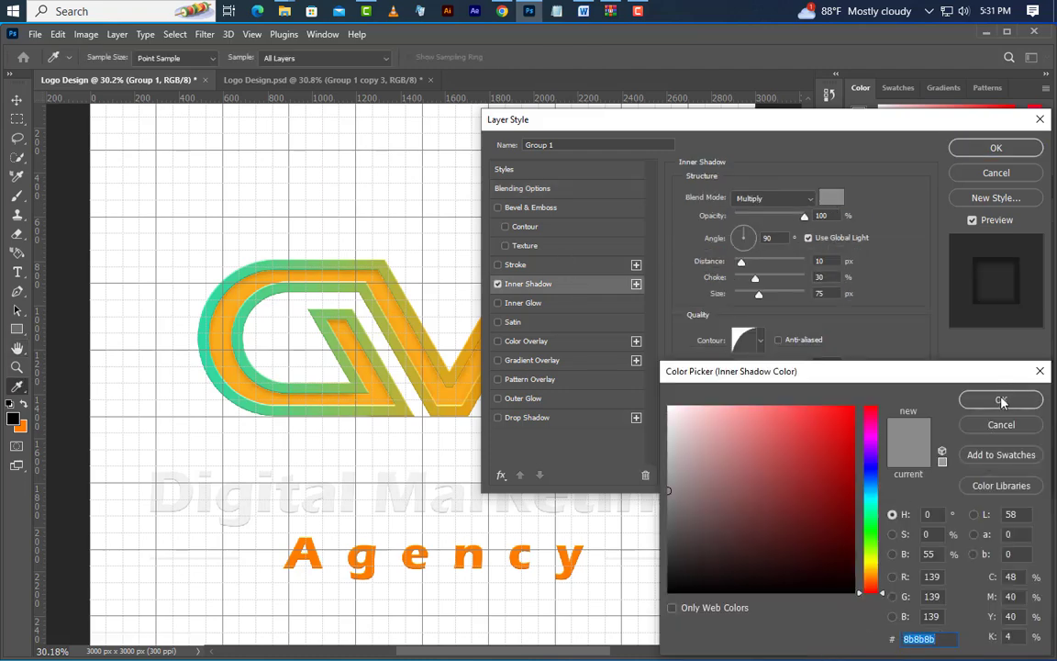
left_click(1001, 401)
left_click(782, 200)
left_click(782, 263)
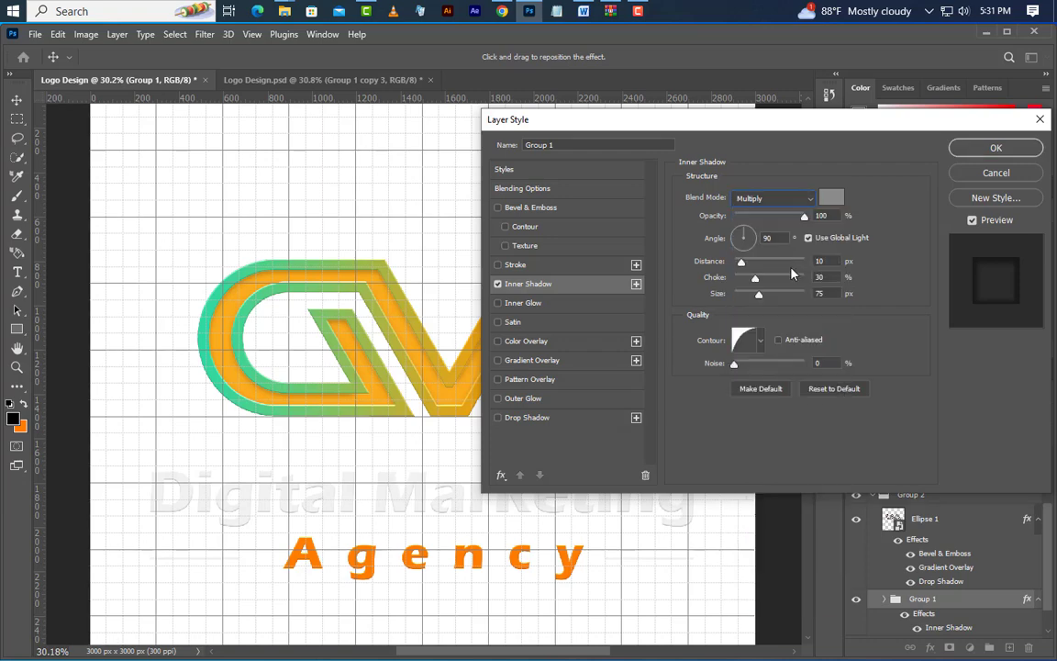
left_click(776, 236)
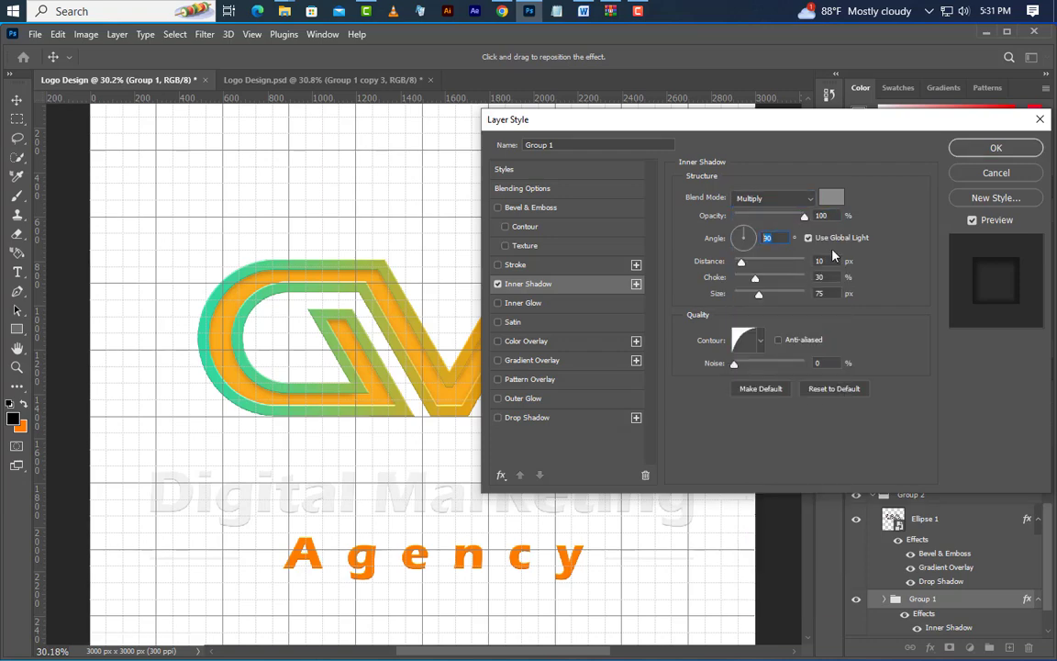
left_click(821, 277)
Add a linear Gradient Overlay to Group 1 from e6feef to fef0e2 at 0° angle and 65% scale
left_click(567, 360)
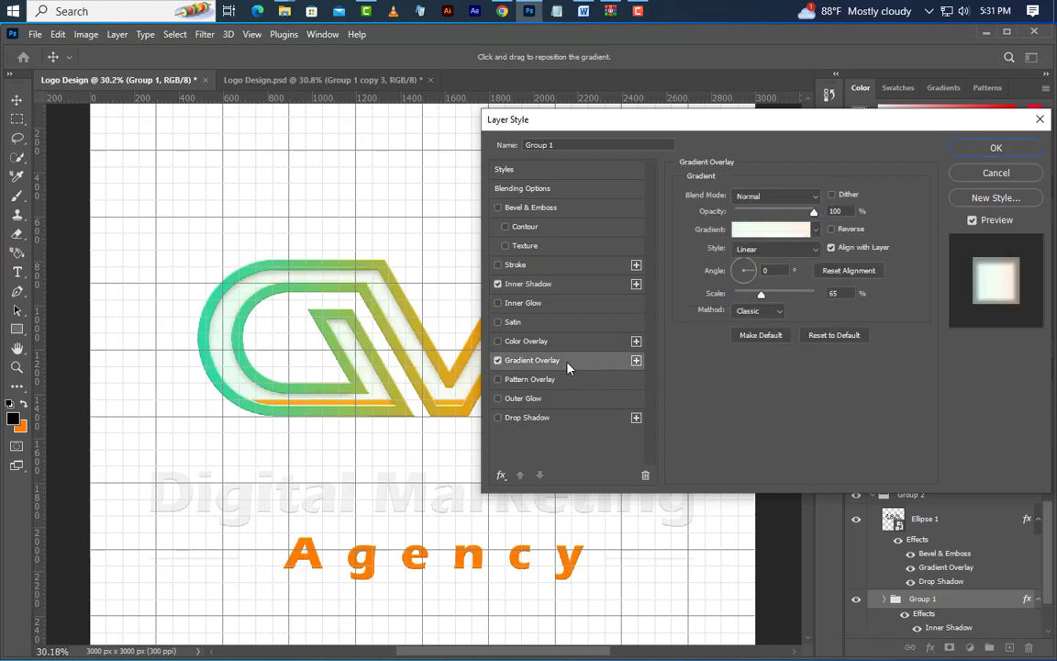
left_click(776, 230)
double_click(732, 472)
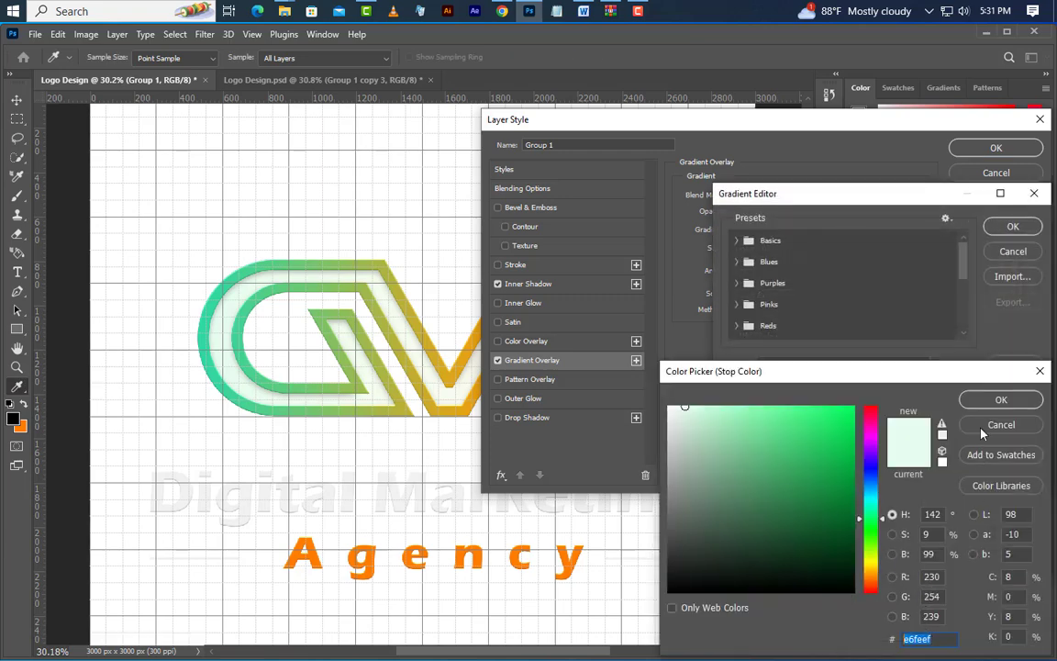
left_click(1001, 400)
left_click(1029, 471)
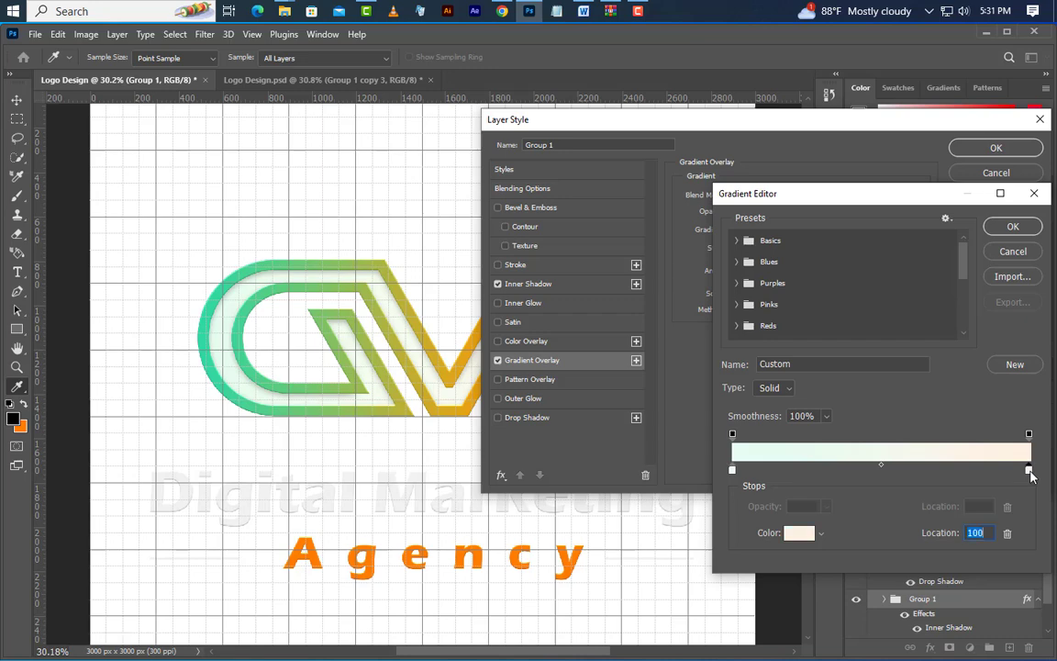
double_click(1029, 471)
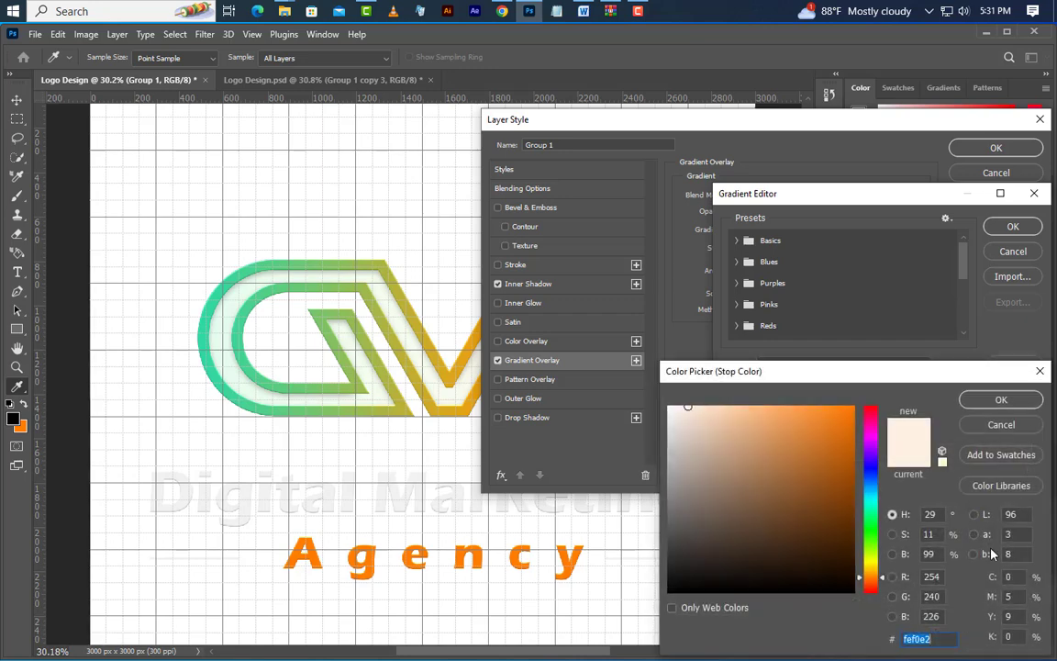
left_click(1001, 399)
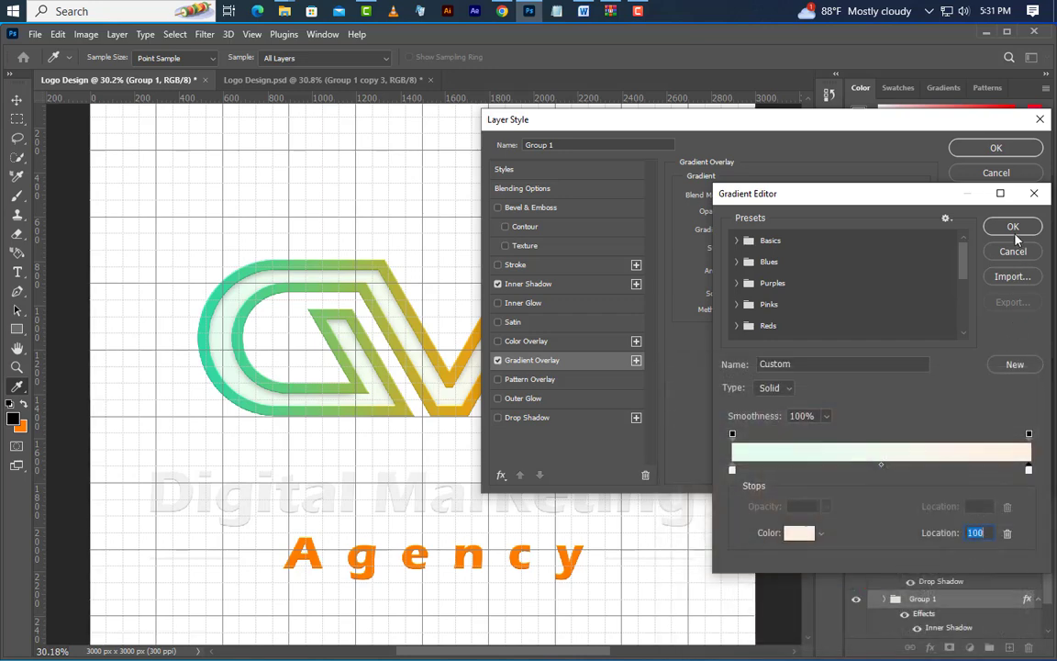
left_click(1014, 226)
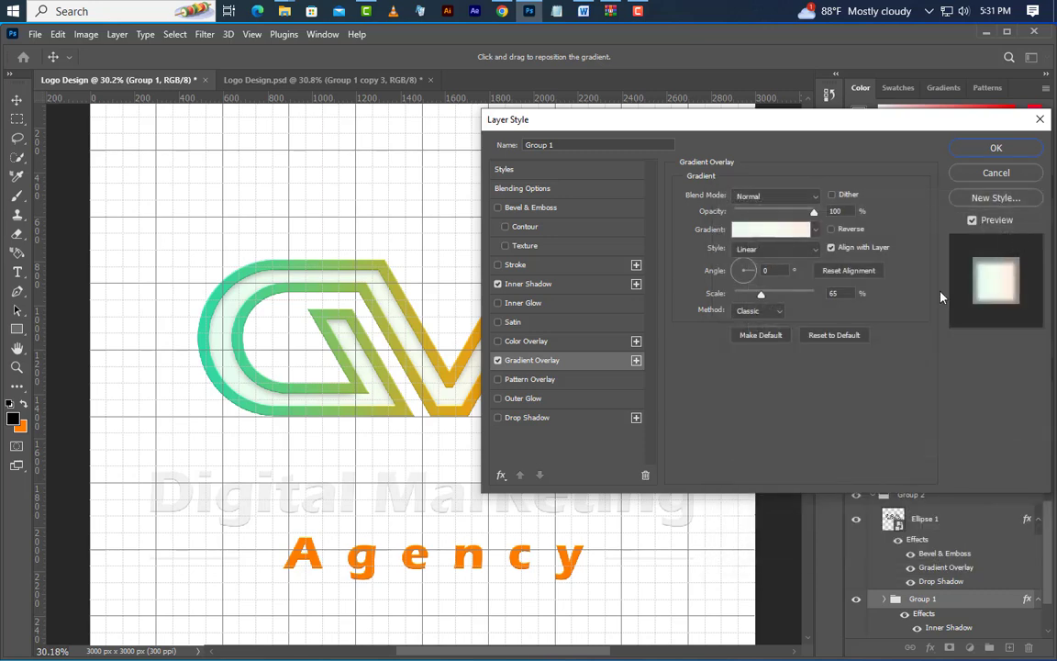
left_click(784, 269)
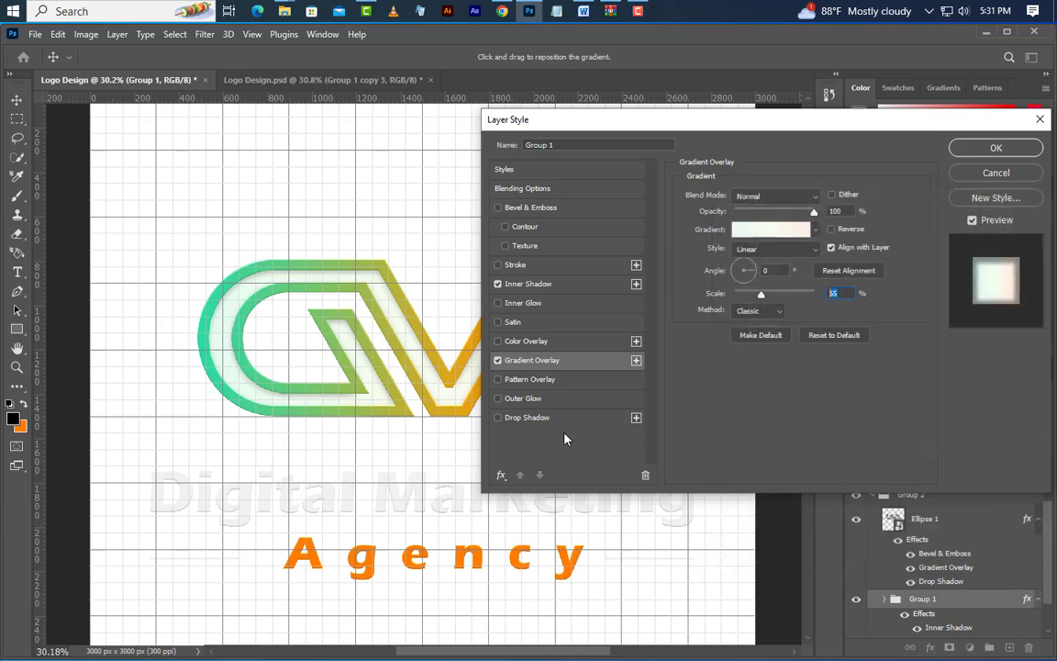
Add a black Multiply Drop Shadow to Group 1 at 50% opacity, 45°, 5 px distance, 5% spread and 5 px size, and apply the styles
left_click(527, 418)
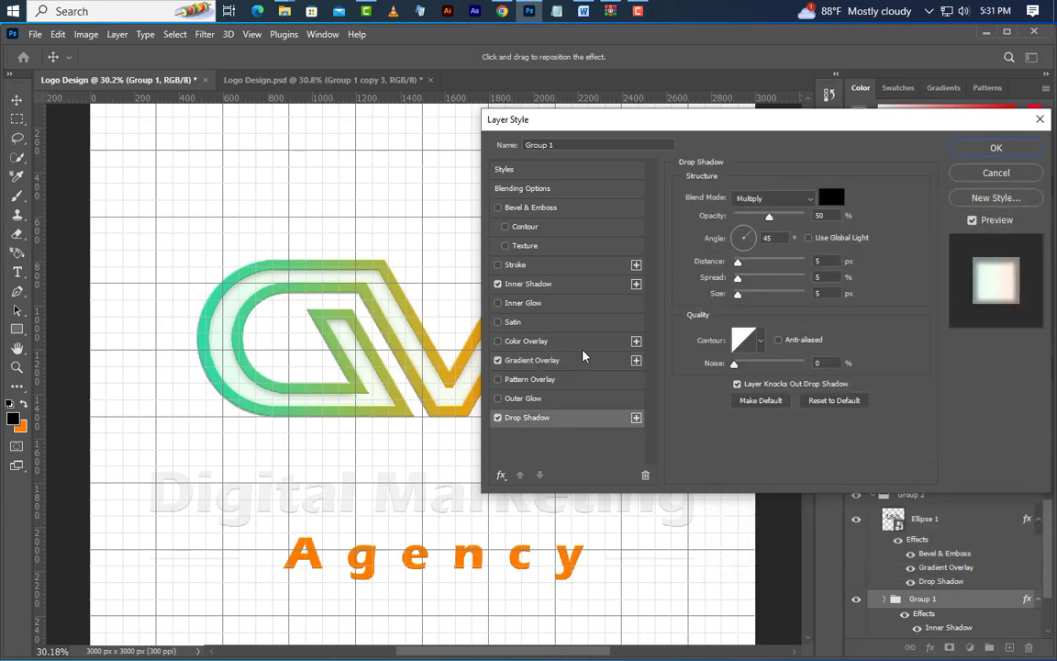
left_click(796, 205)
left_click(786, 264)
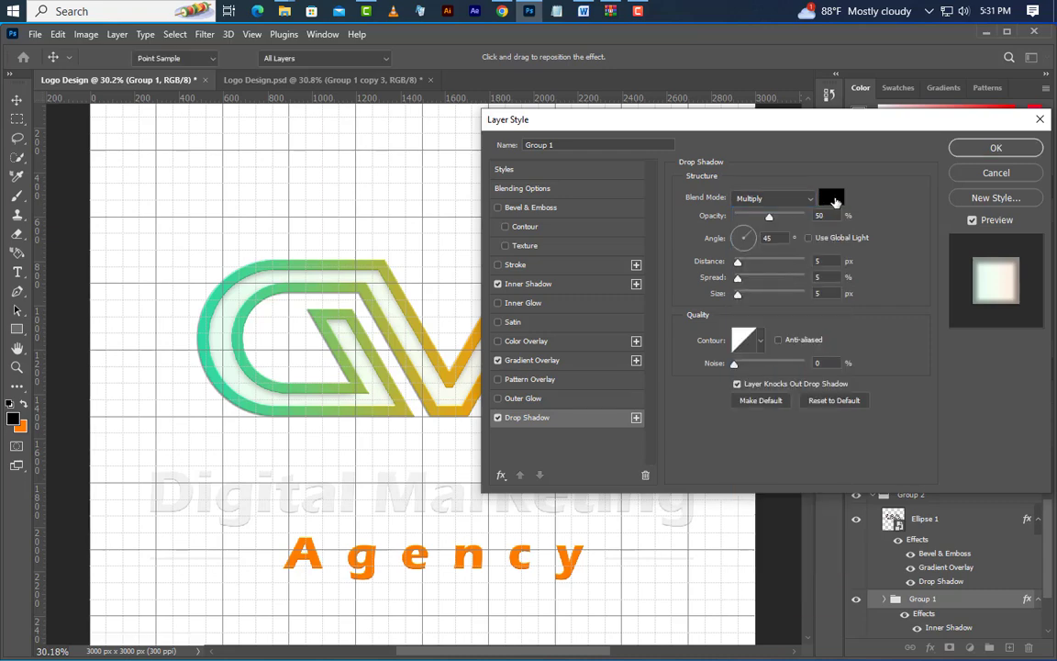
left_click(832, 199)
left_click(985, 408)
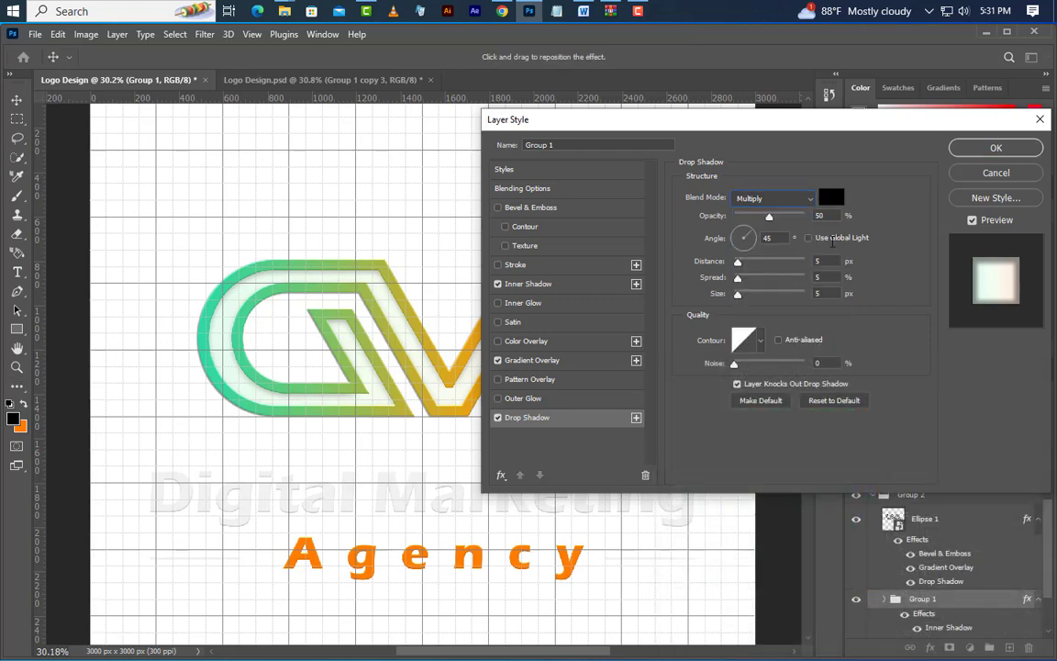
left_click(757, 239)
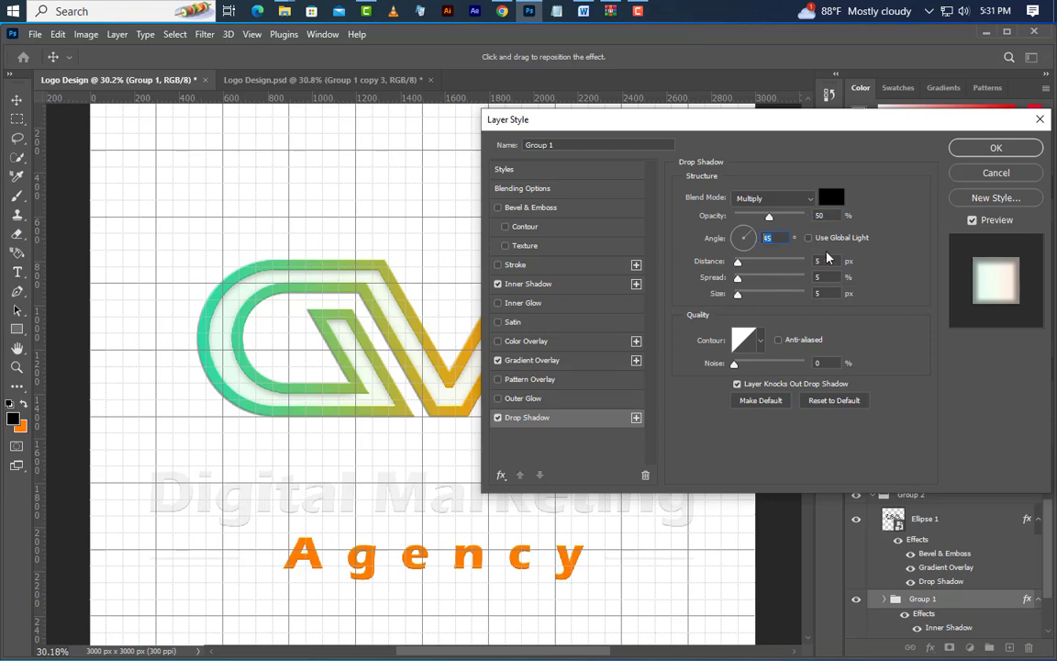
left_click_drag(829, 261, 814, 279)
left_click(984, 149)
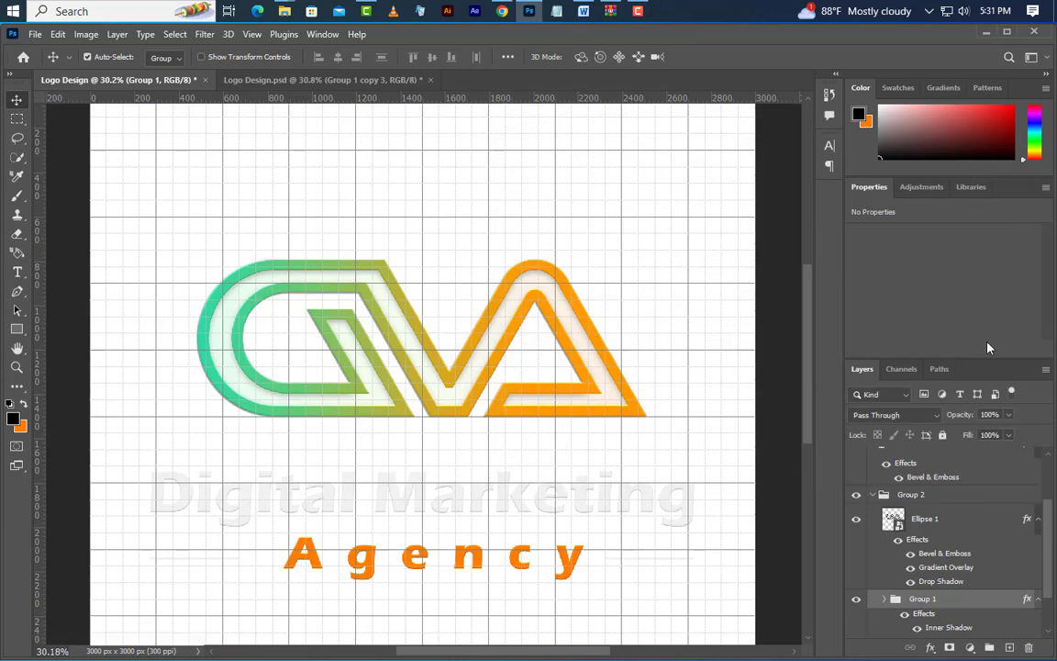
Hide the grid overlay on the canvas to show the finished logo without it
left_click(252, 34)
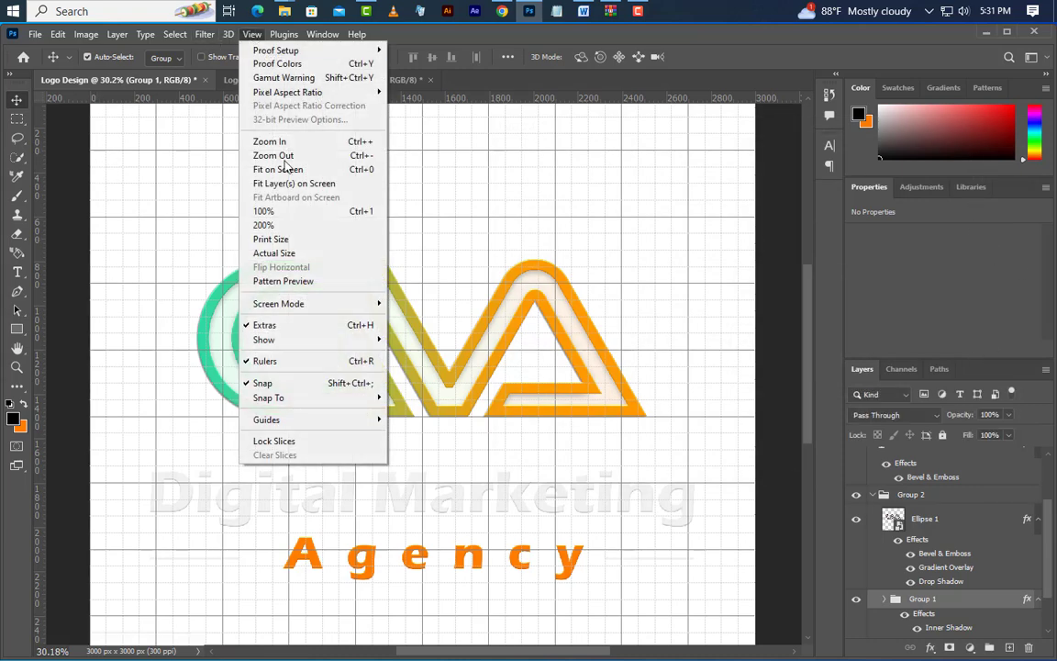
mouse_move(300, 342)
left_click(401, 380)
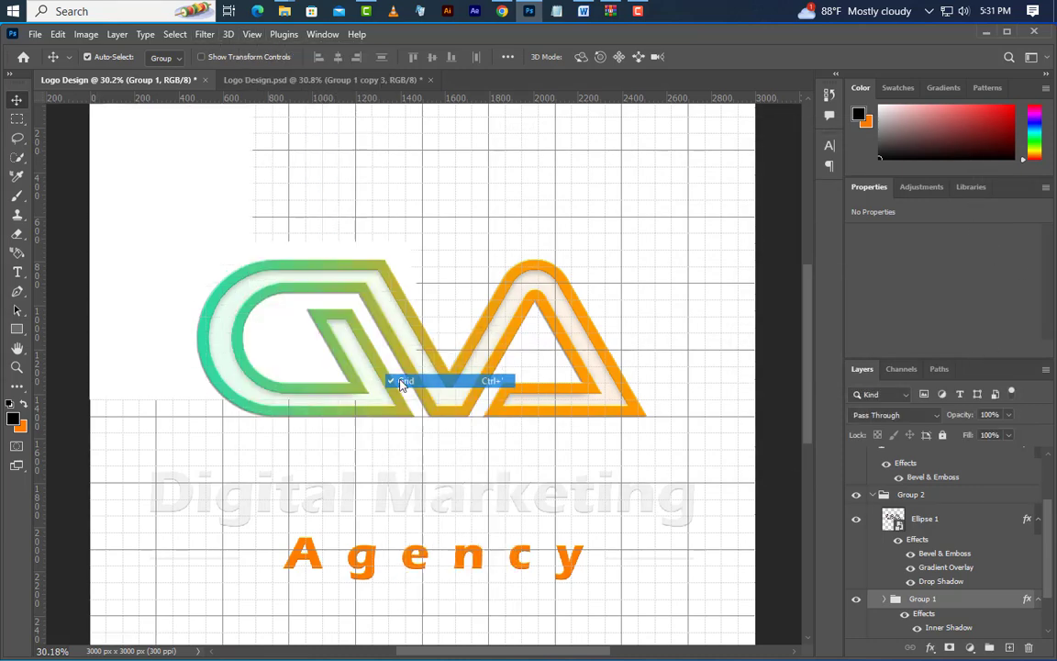
scroll(405, 303, "down", 3)
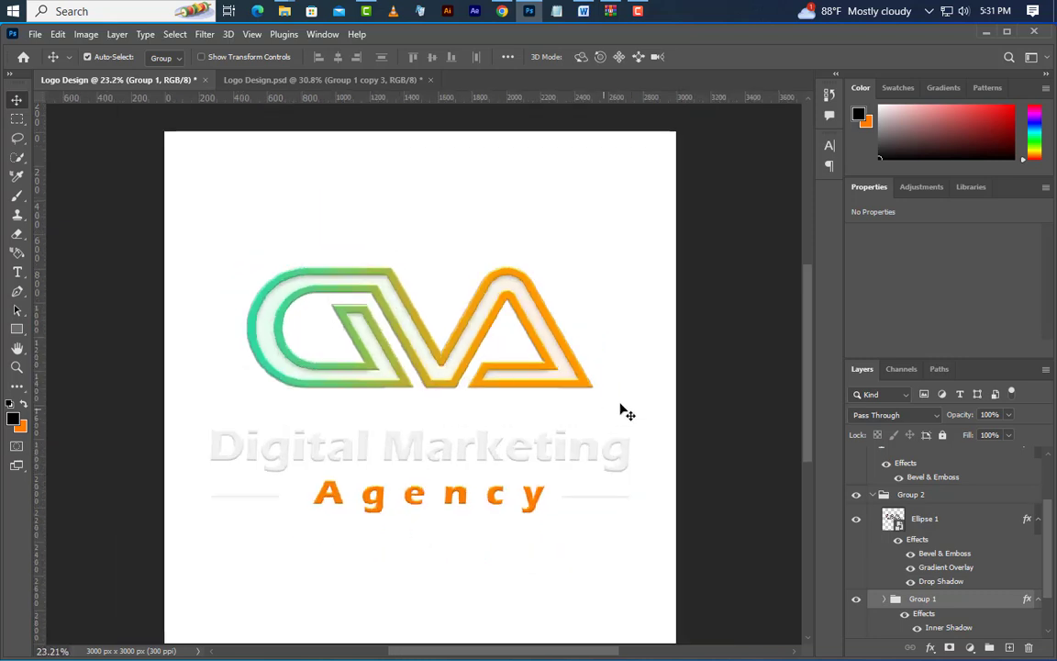
Group Group 2, the caption text and both rectangle bars into one new layer group
left_click(881, 495)
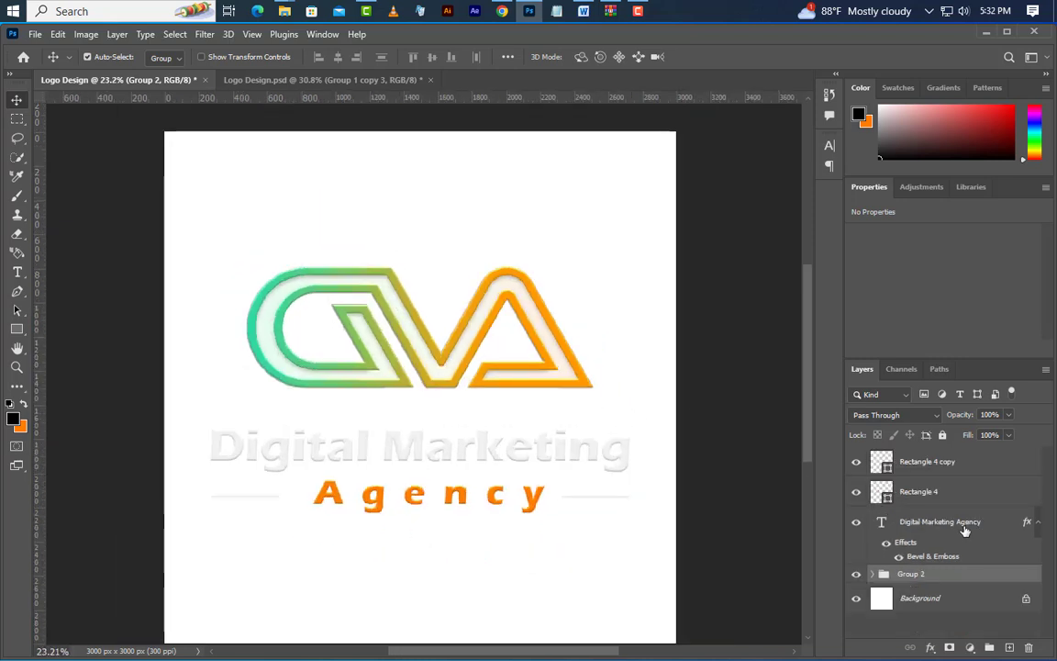
left_click(951, 524, "ctrl")
left_click(948, 493, "ctrl")
left_click(947, 467, "ctrl")
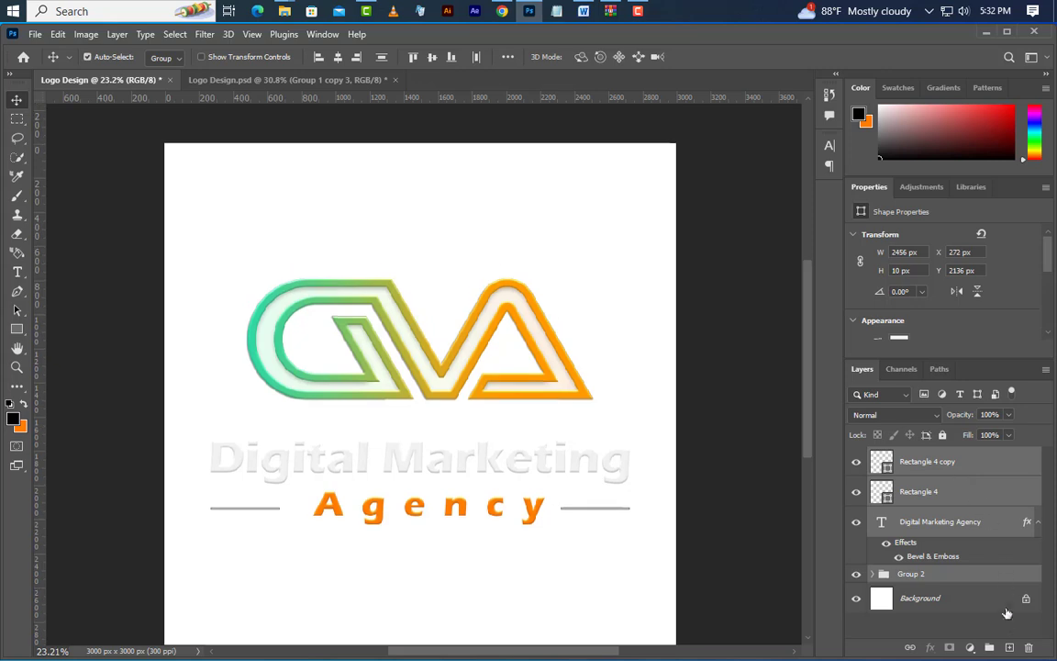
left_click(990, 648)
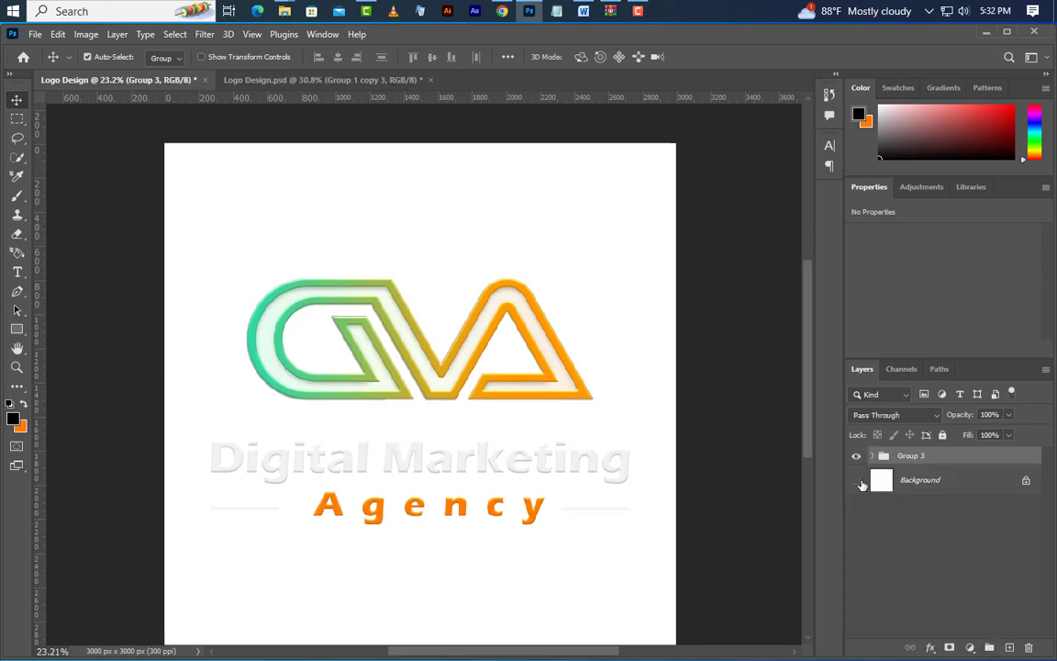
Hide the Background layer and stamp the visible logo artwork into a new merged layer
left_click(859, 482)
key("ctrl+alt+shift+e")
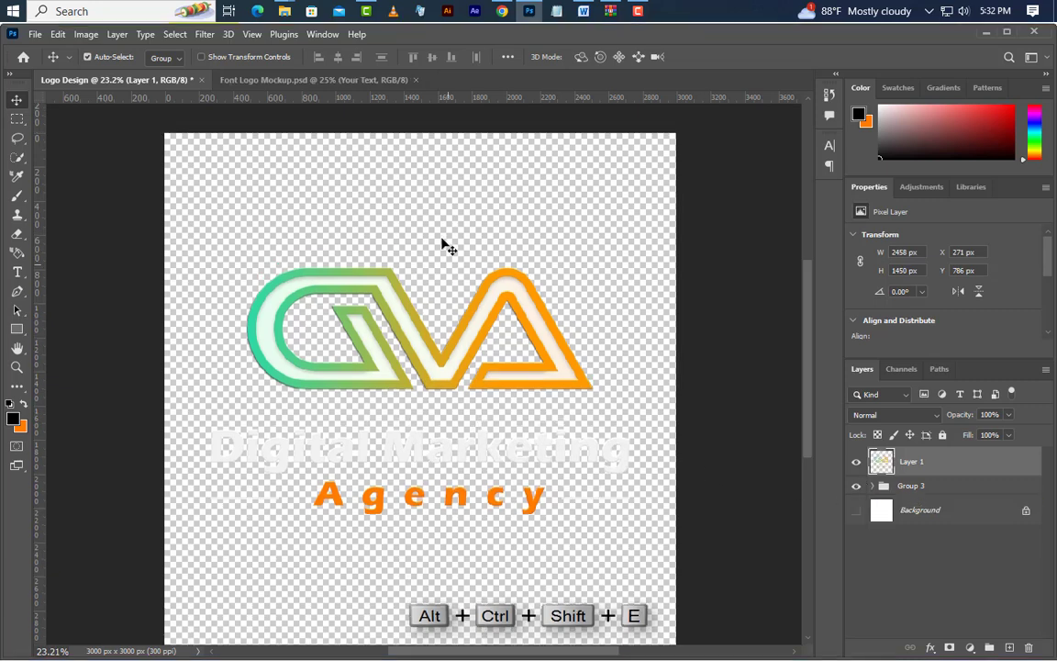
Open the Your Text smart object of Font Logo Mockup.psd and copy the merged logo layer from the Logo Design document into it
left_click(382, 78)
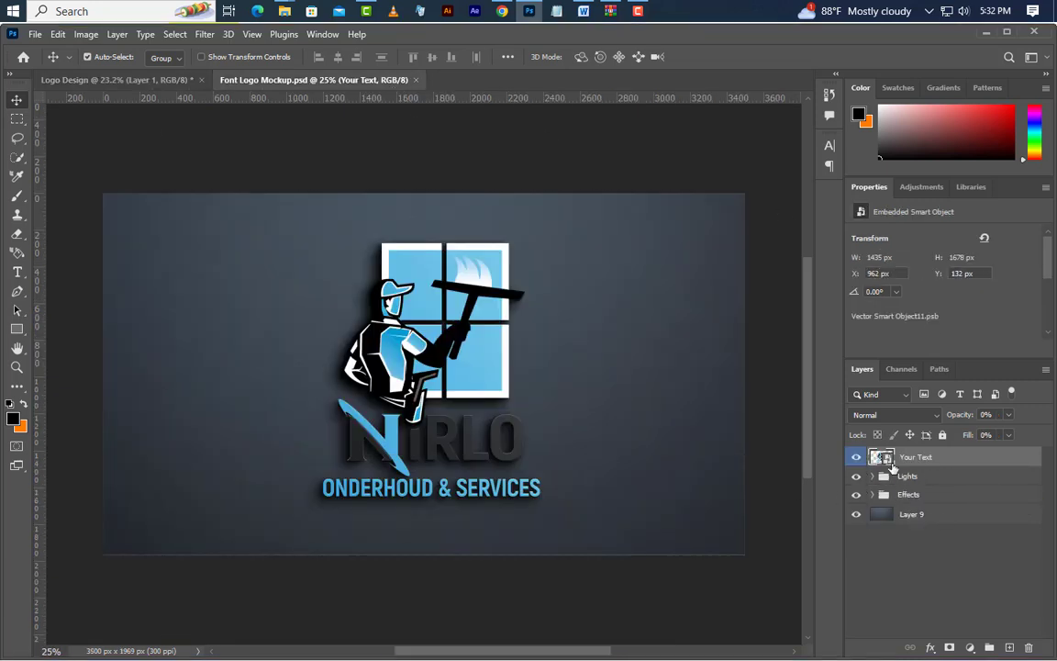
double_click(882, 457)
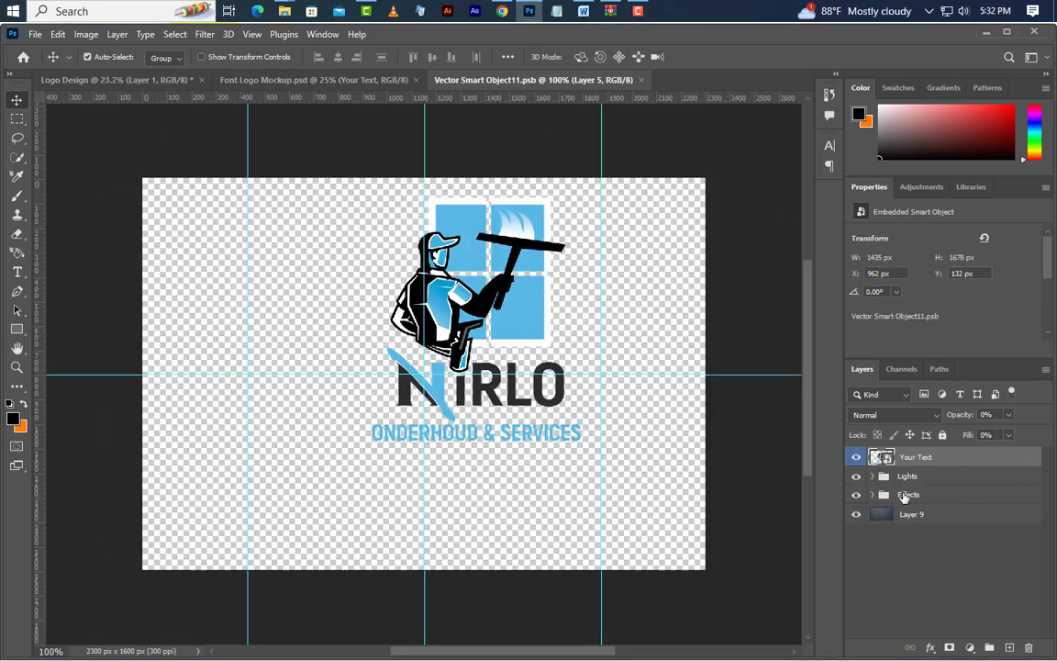
left_click(89, 79)
left_click_drag(982, 469, 548, 332)
Scale the pasted logo proportionally to about 50.2% and place it over the old logo in the upper part of the canvas
key("ctrl+t")
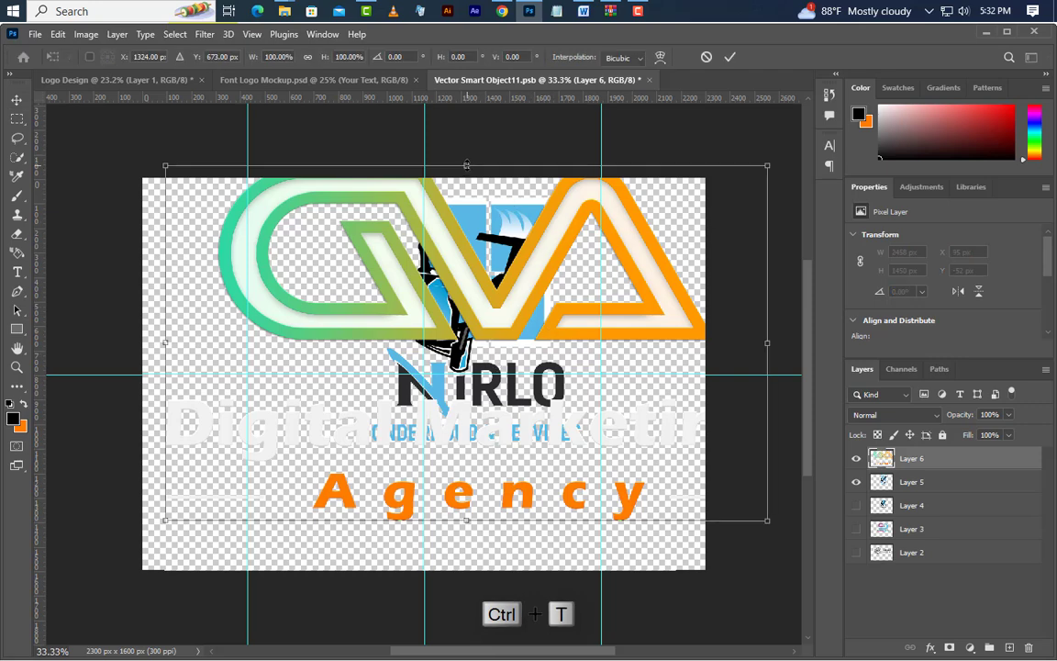
left_click_drag(466, 164, 496, 240)
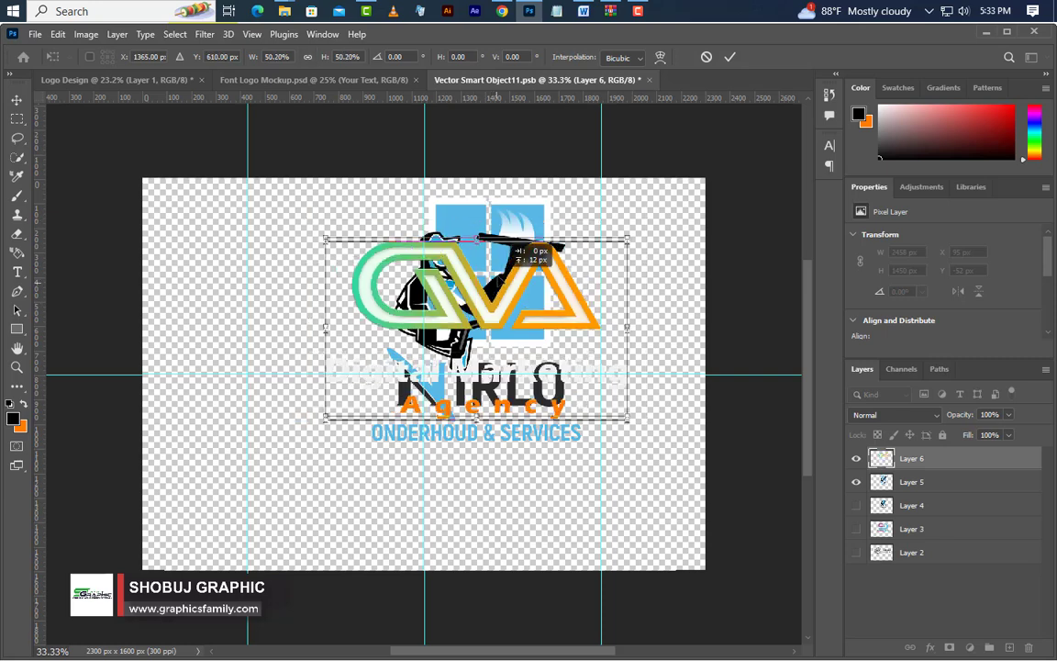
left_click(729, 57)
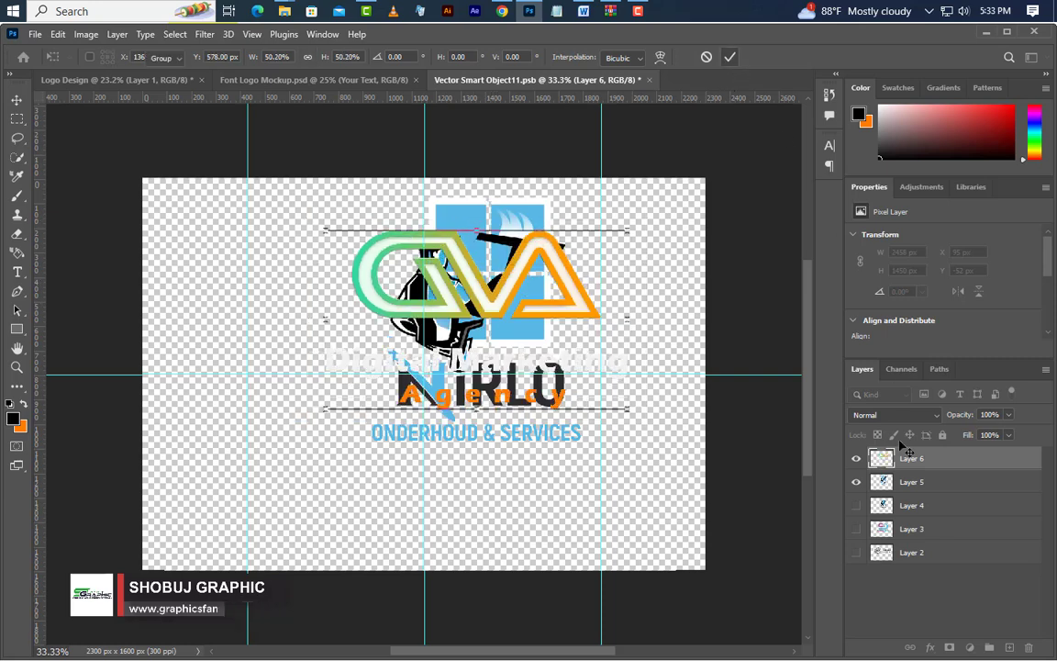
Hide the old logo on Layer 5, close the smart object with its changes saved, and return to the Font Logo Mockup document
left_click(856, 483)
left_click(650, 80)
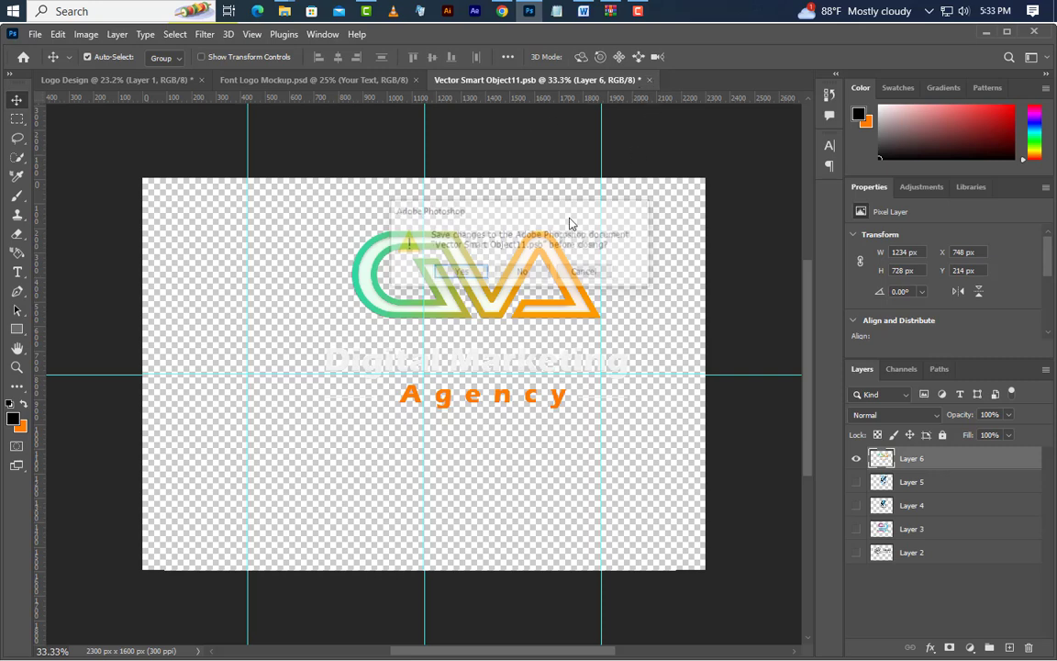
left_click(462, 272)
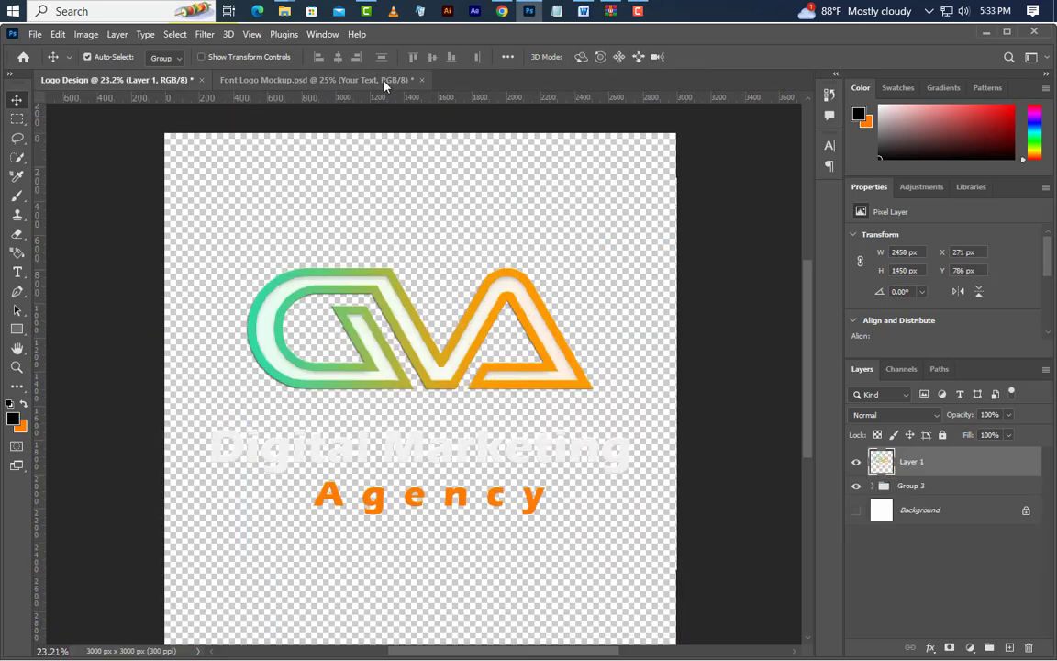
left_click(385, 81)
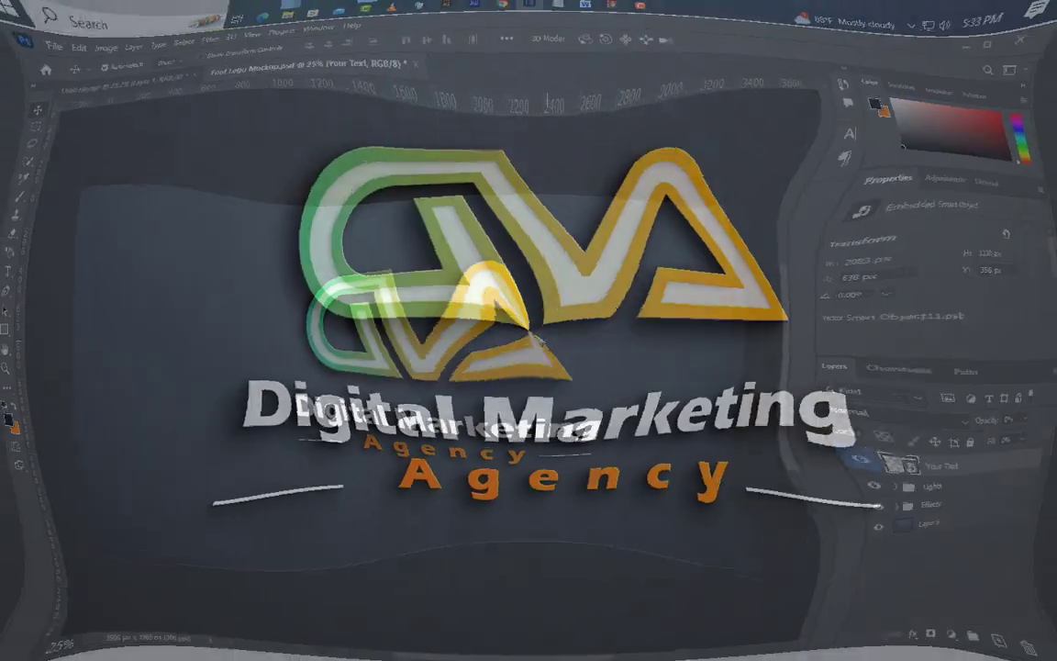